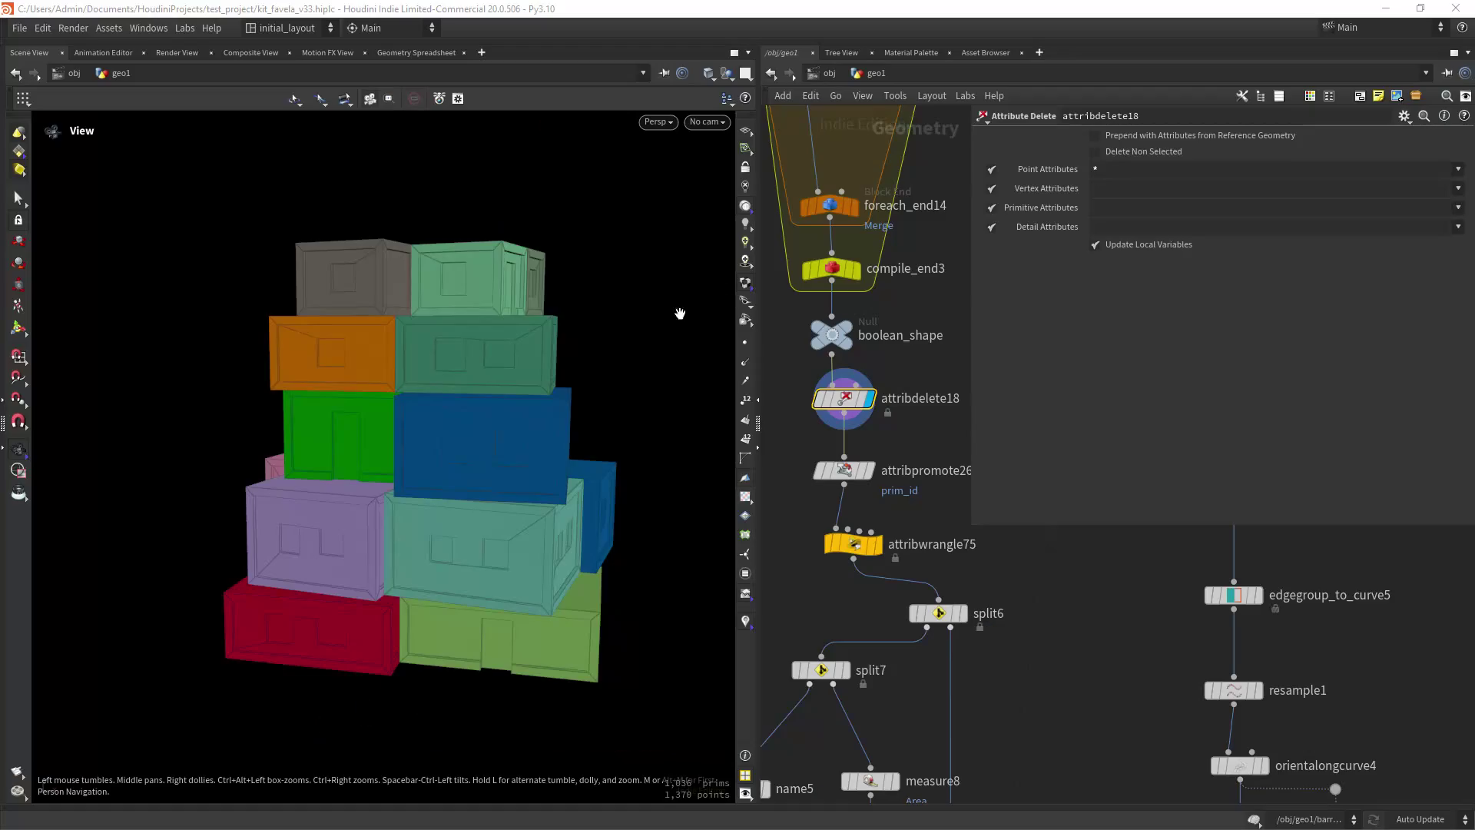
Examine the coloured house blocks from several sides and review the prim_id promotion settings of attribpromote26.
{"action": "left_click_drag", "start_coordinate": [576, 440], "coordinate": [476, 446]}
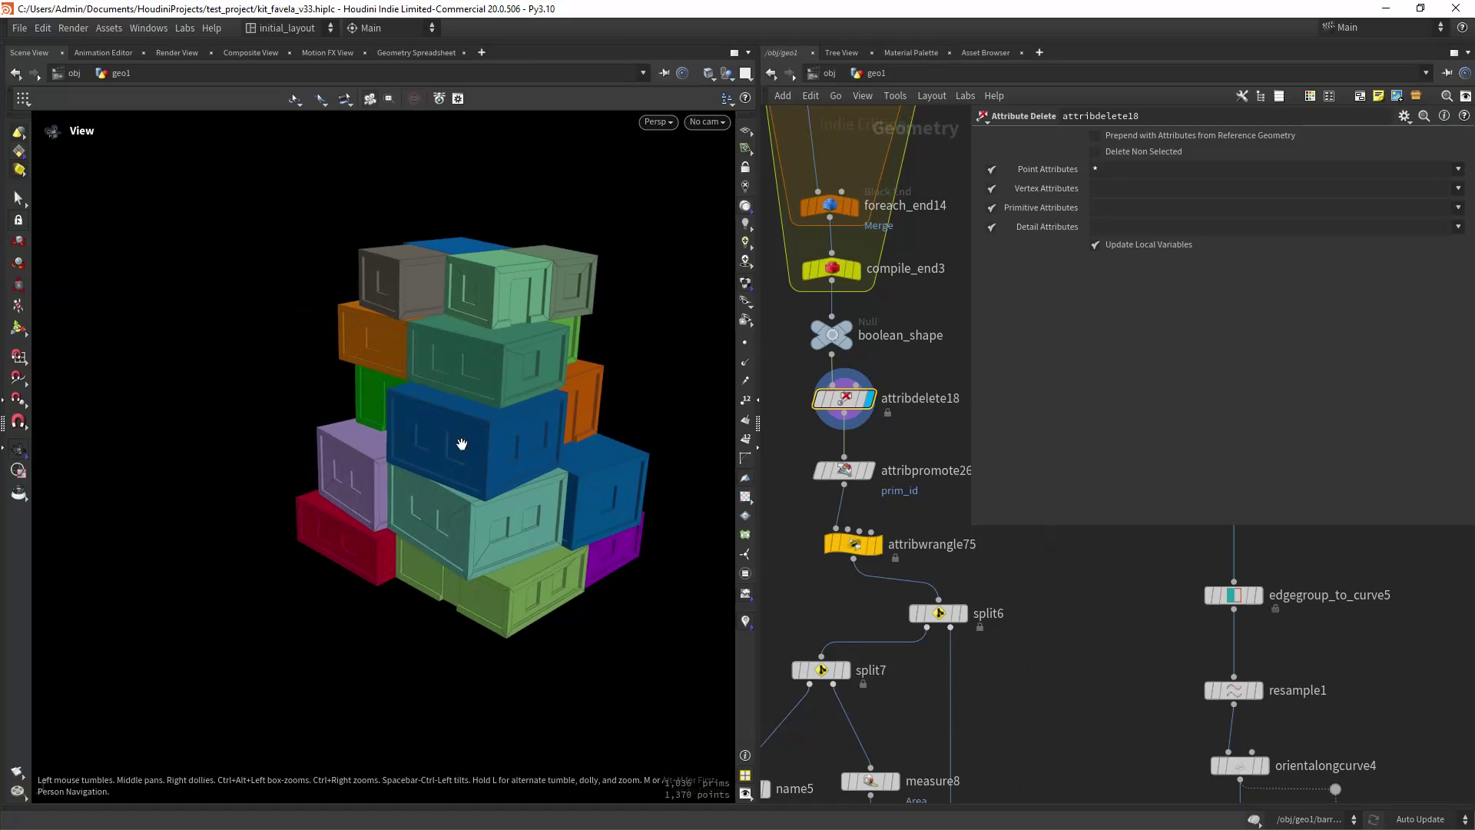
{"action": "left_click_drag", "start_coordinate": [468, 339], "coordinate": [351, 318]}
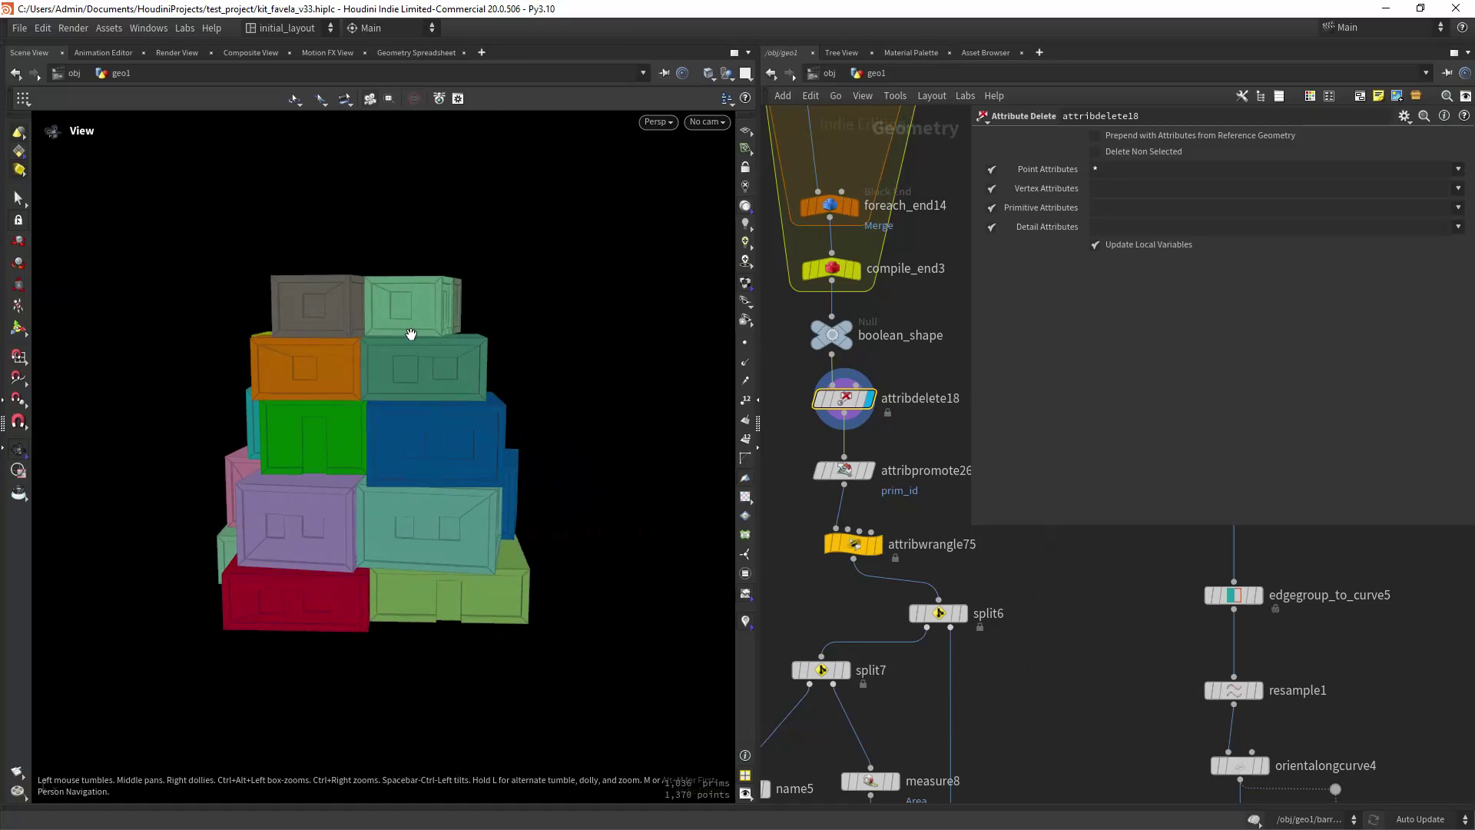
{"action": "right_click_drag", "start_coordinate": [511, 419], "coordinate": [433, 471]}
{"action": "middle_click_drag", "start_coordinate": [462, 469], "coordinate": [505, 464]}
{"action": "right_click_drag", "start_coordinate": [423, 461], "coordinate": [523, 398]}
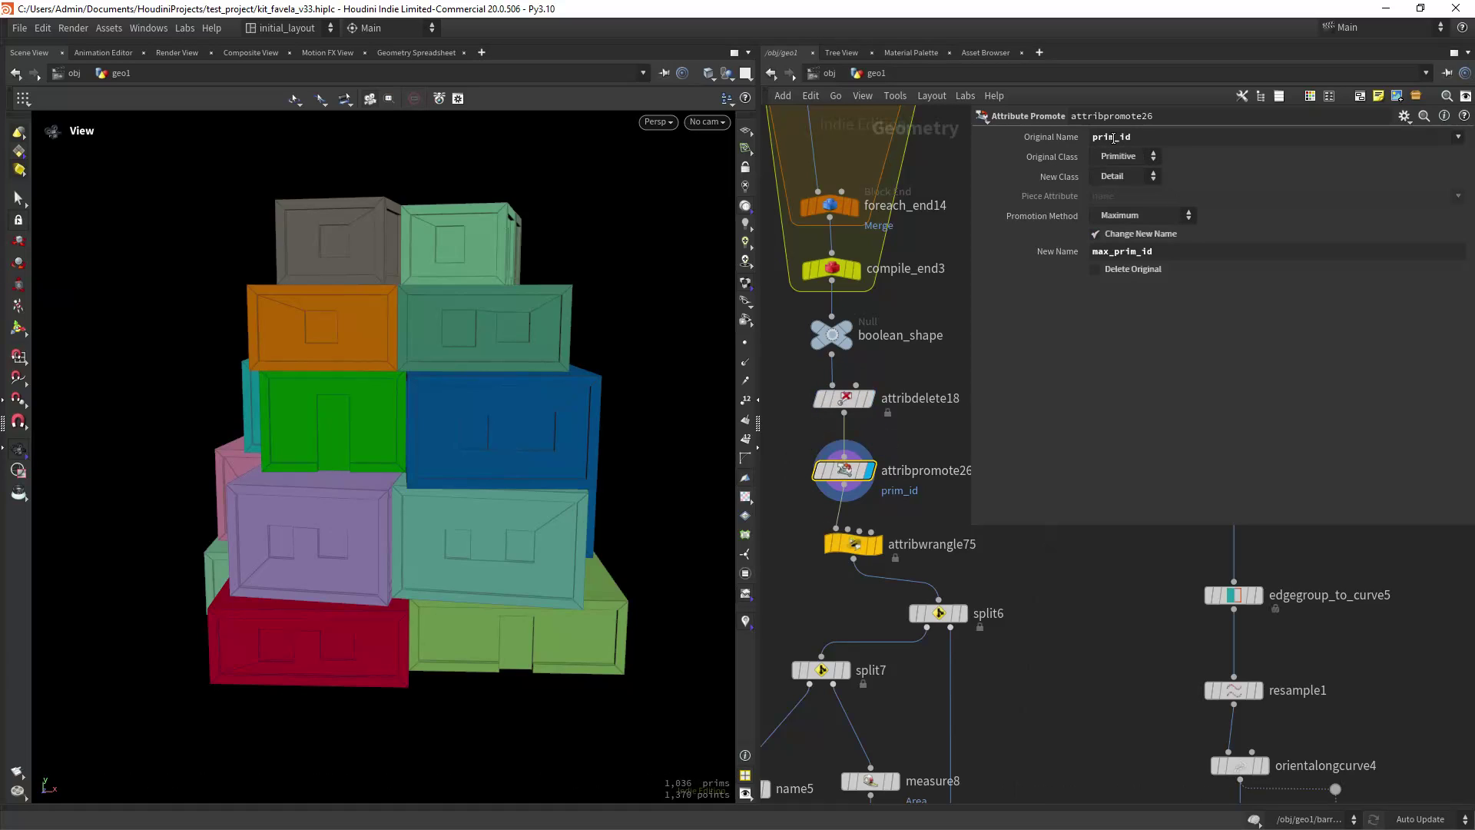
{"action": "left_click", "coordinate": [1140, 215]}
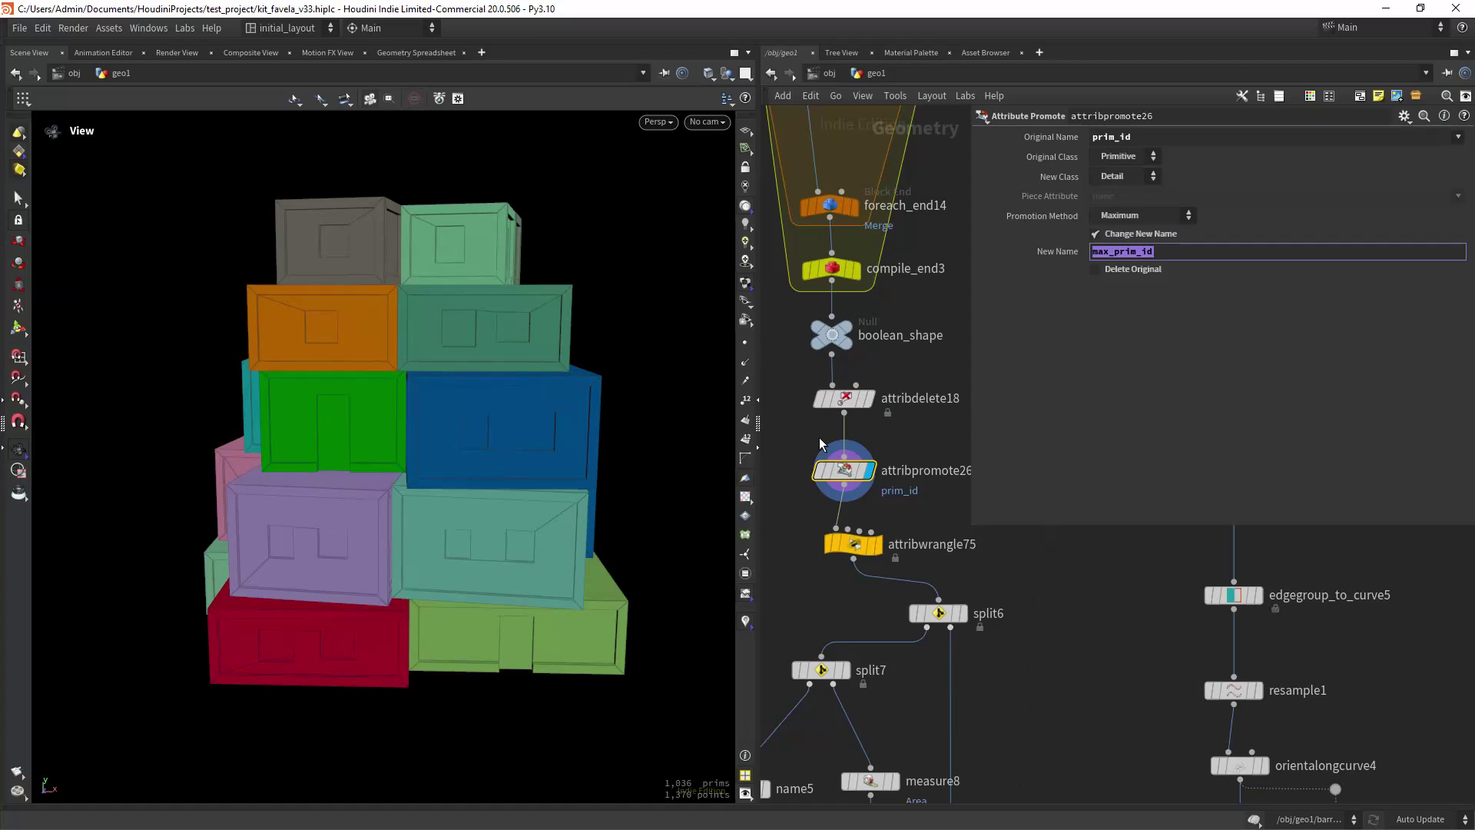
Display attribwrangle75, set its Seed to 10, and inspect its Number Count expression and iterations code.
{"action": "left_click", "coordinate": [854, 548]}
{"action": "left_click", "coordinate": [878, 544]}
{"action": "middle_click", "coordinate": [876, 545]}
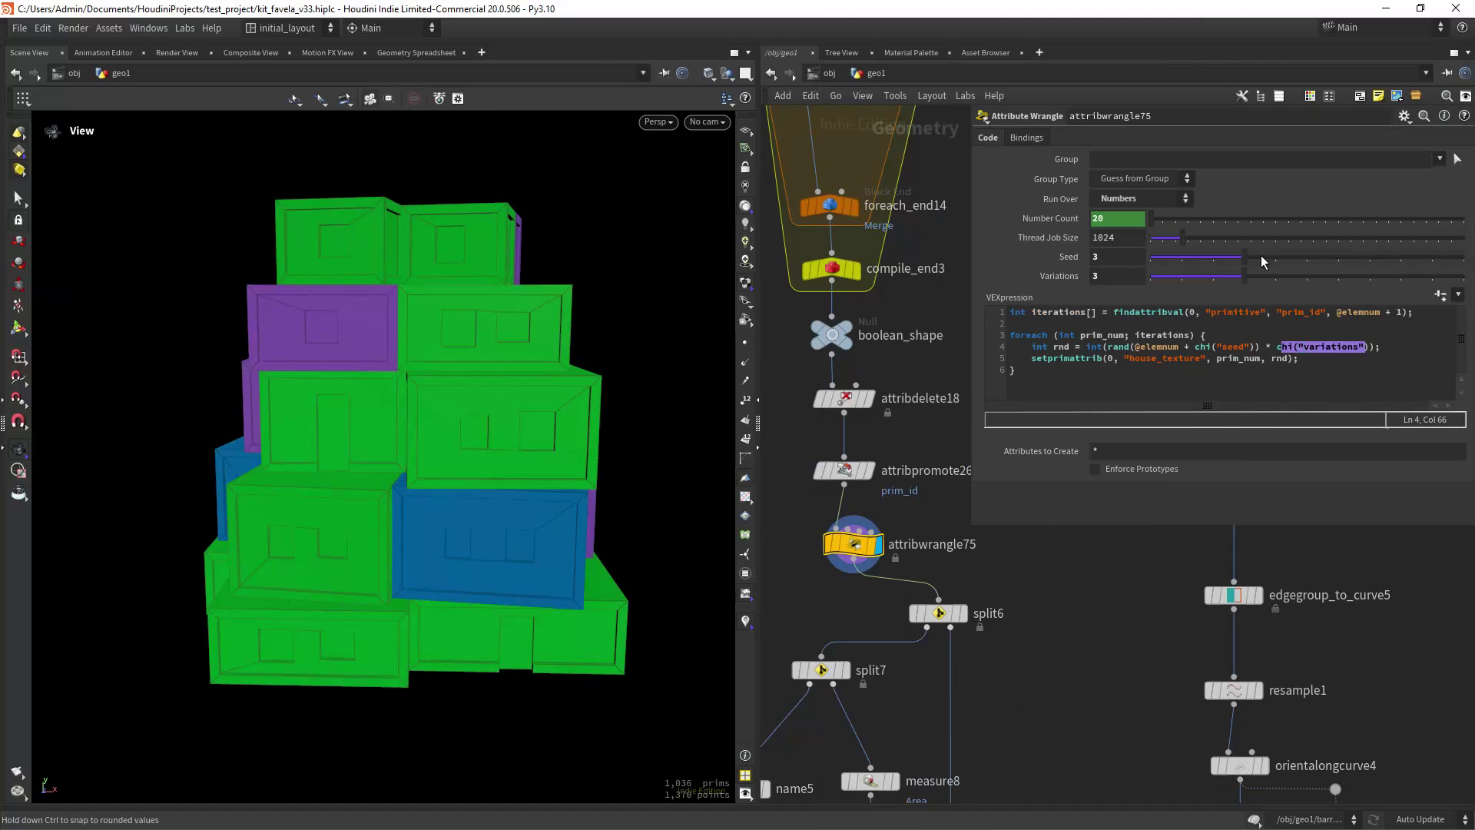
{"action": "left_click", "coordinate": [1120, 199]}
{"action": "left_click", "coordinate": [1079, 219]}
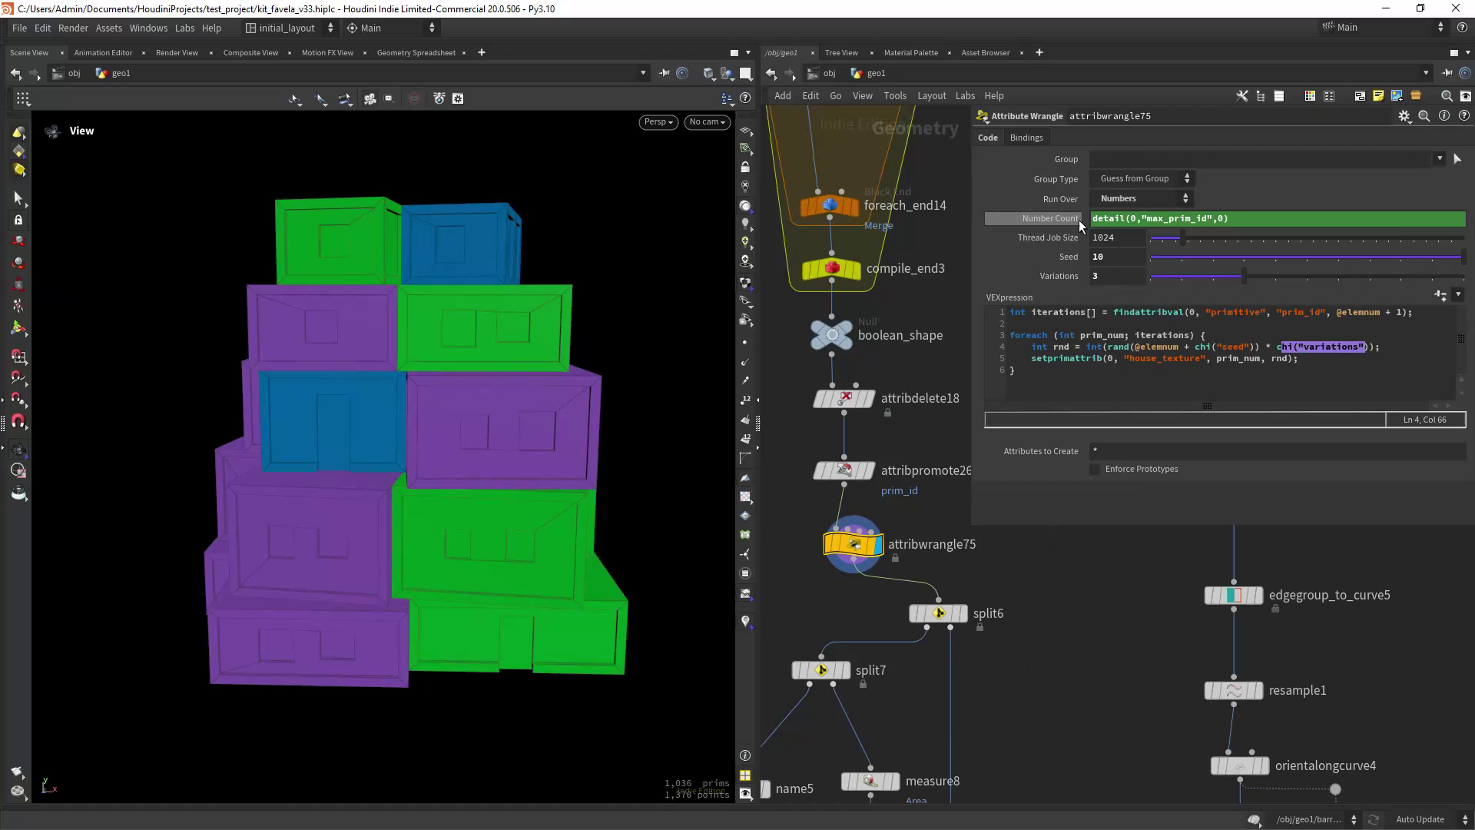
{"action": "left_click", "coordinate": [1078, 218]}
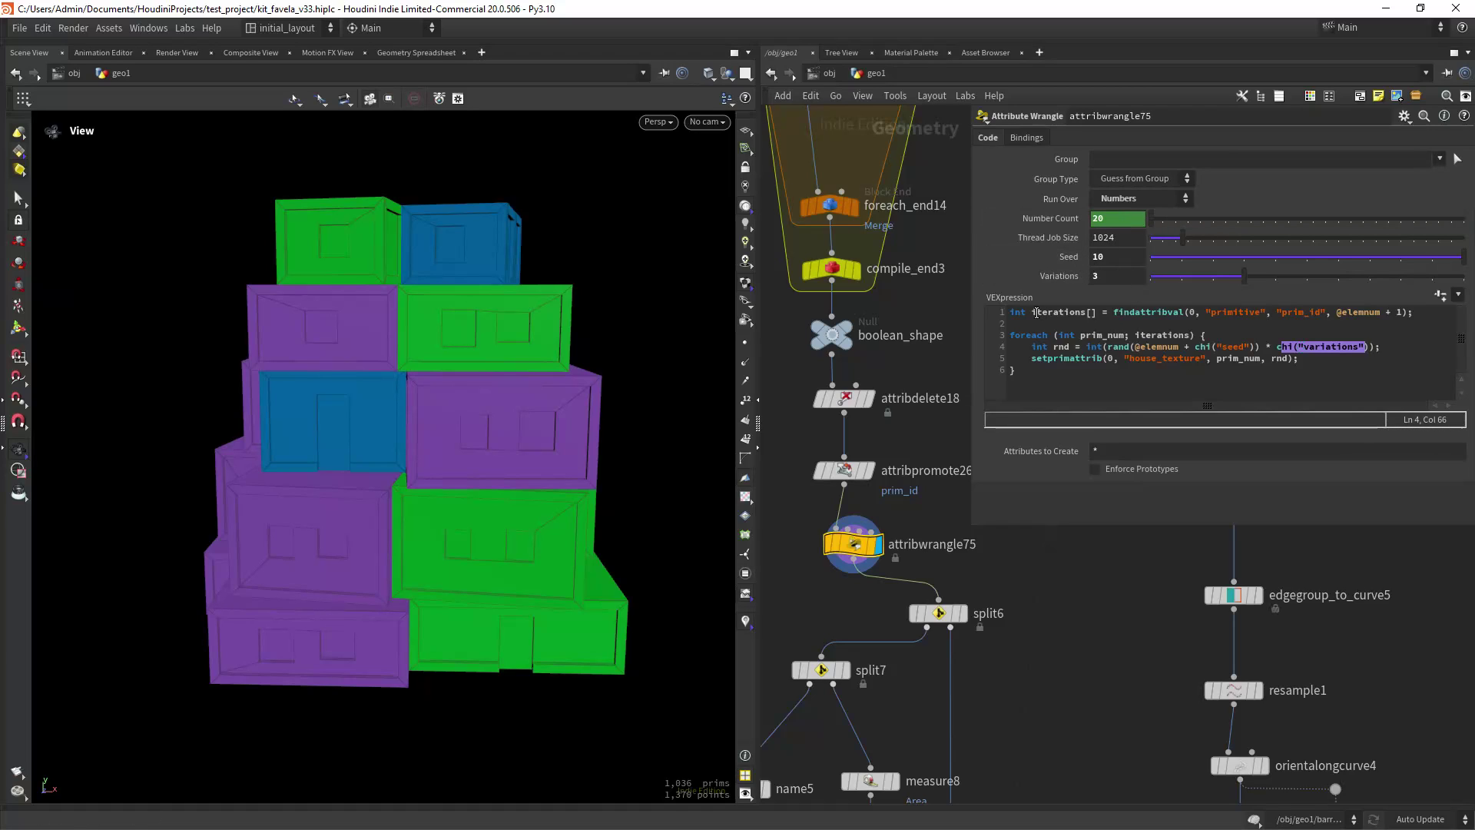
{"action": "left_click_drag", "start_coordinate": [1034, 313], "coordinate": [1053, 312]}
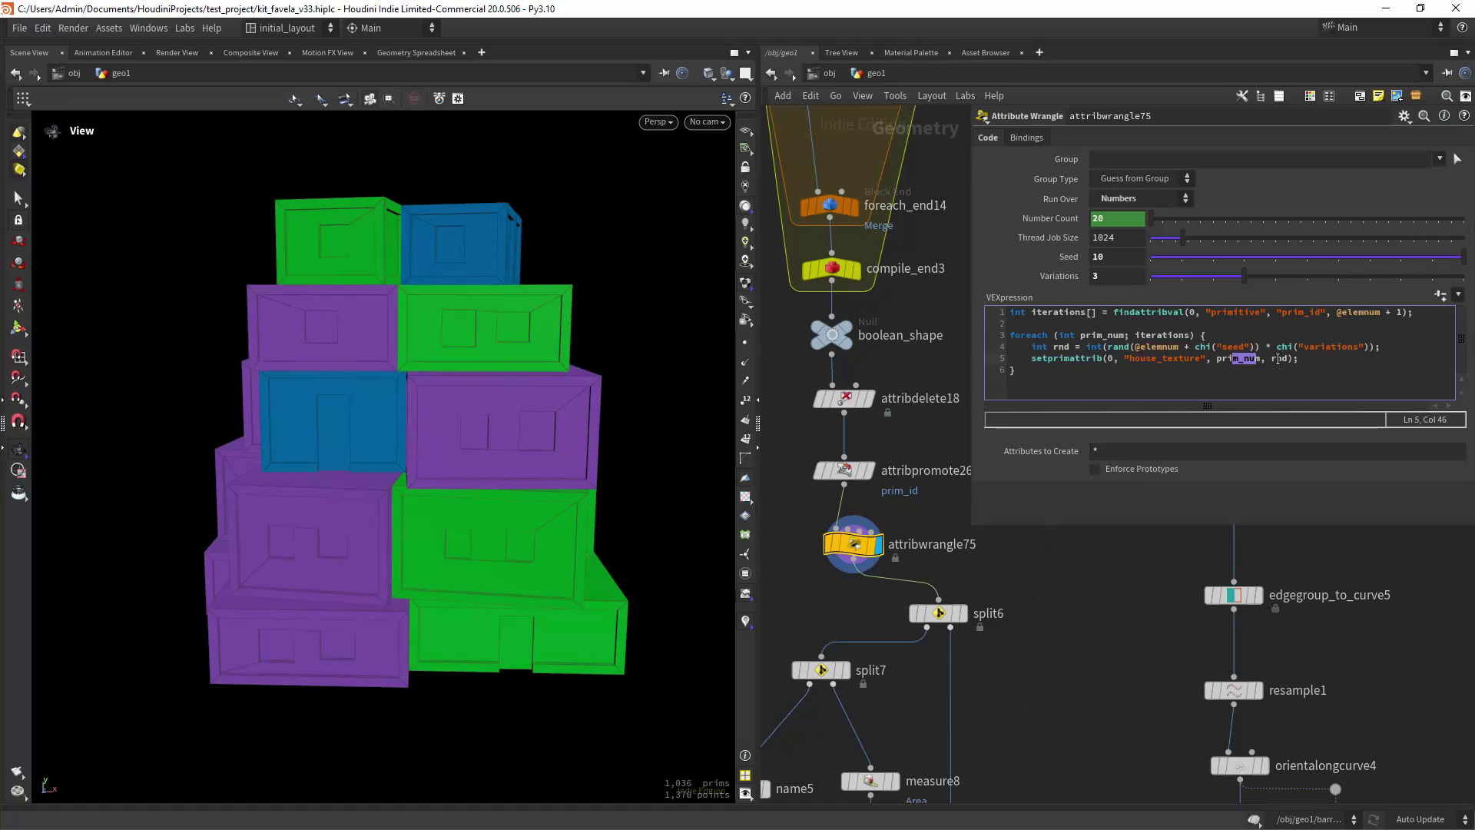
Try other Variations values on attribwrangle75, set Variations back to 3, and raise the Seed to 20.
{"action": "scroll", "coordinate": [620, 479], "scroll_direction": "down", "scroll_amount": 1}
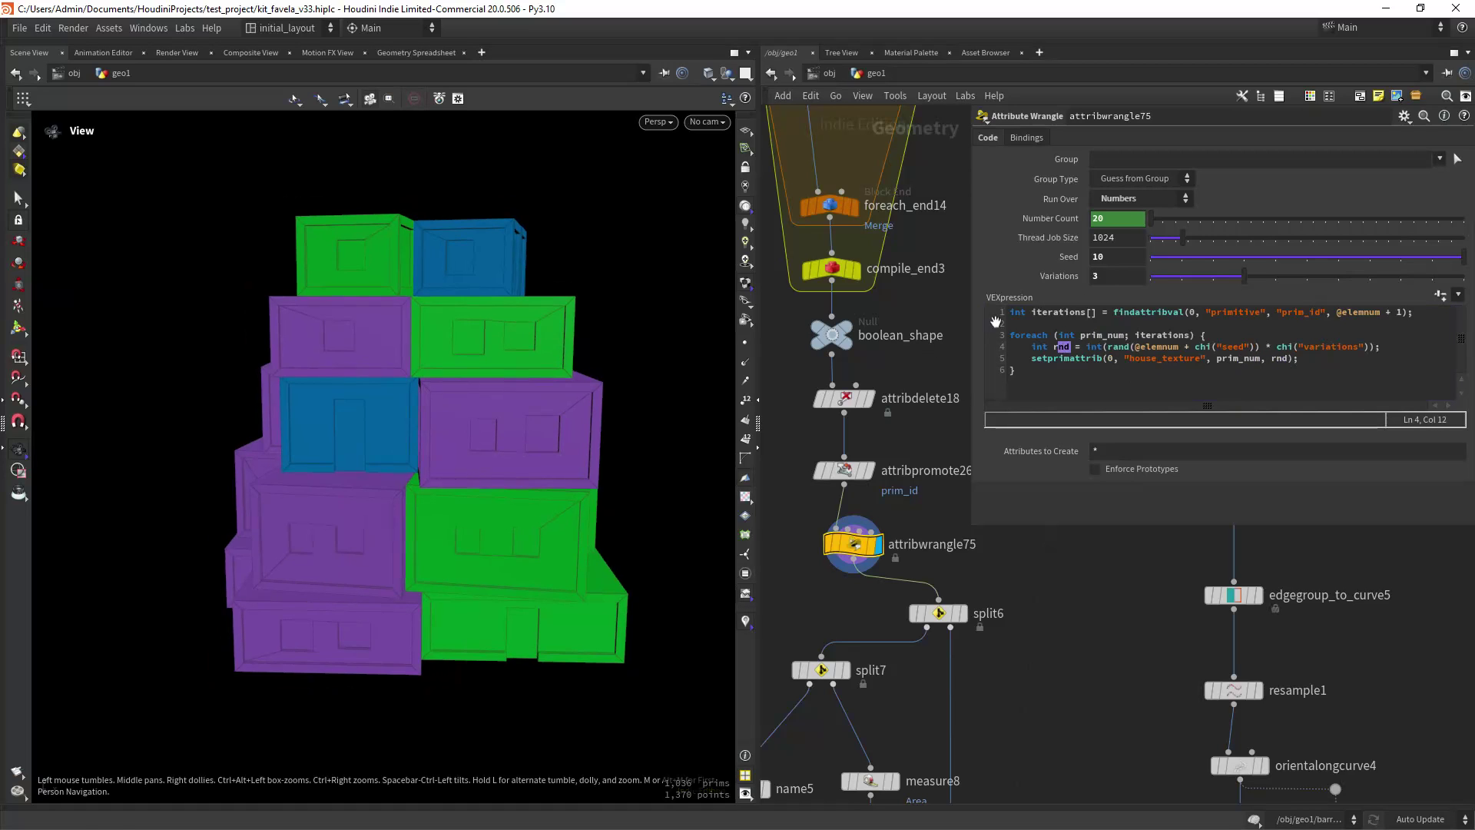
{"action": "middle_click_drag", "start_coordinate": [1115, 276], "coordinate": [1291, 274]}
{"action": "left_click_drag", "start_coordinate": [1140, 276], "coordinate": [973, 301]}
{"action": "type", "text": "3"}
{"action": "key", "text": "Return"}
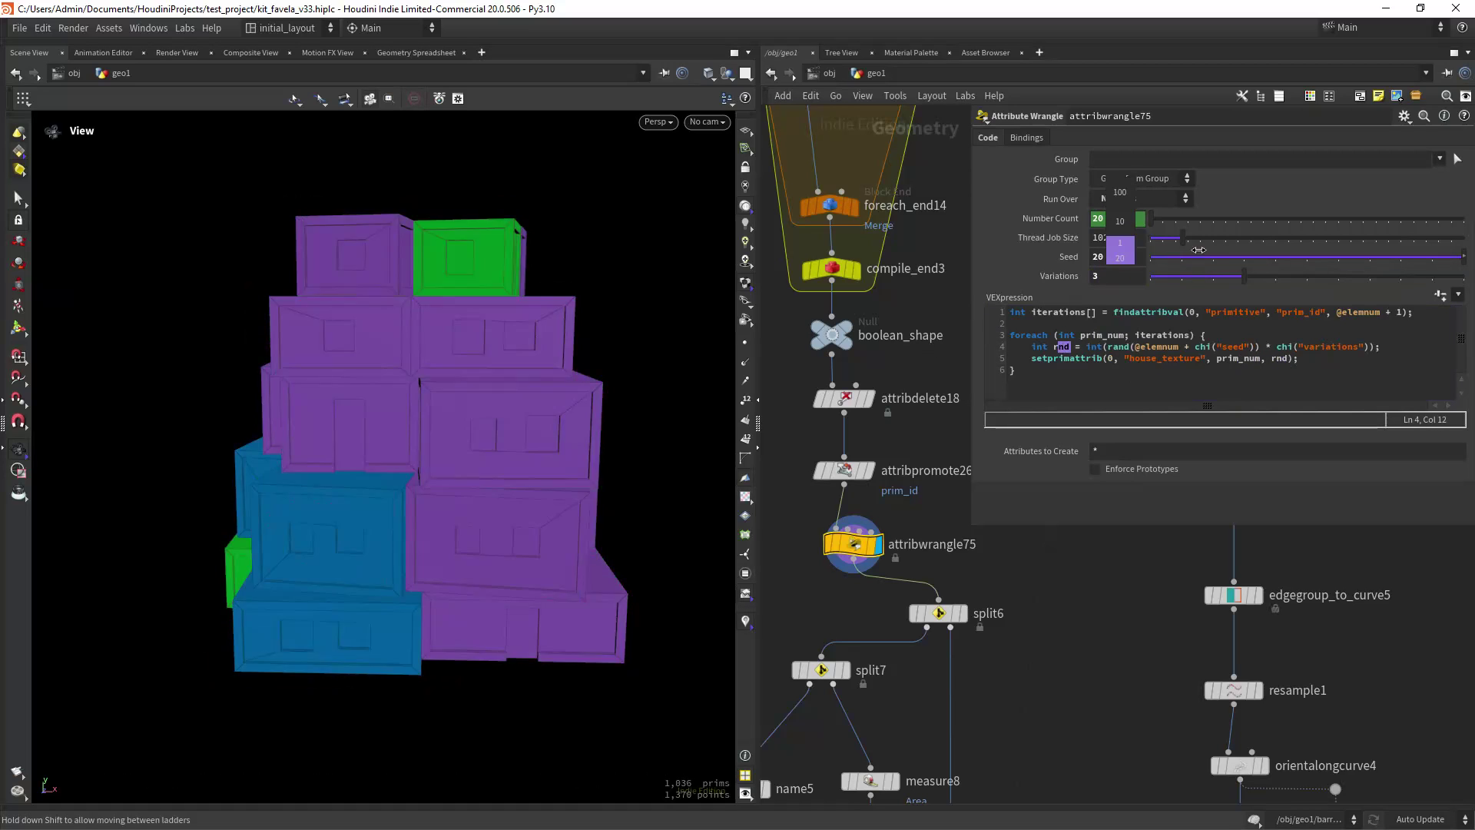
Switch to the Solaris2 layout and examine the texture files of the hex-tiled triplanar nodes in the BASE material.
{"action": "left_click", "coordinate": [415, 52]}
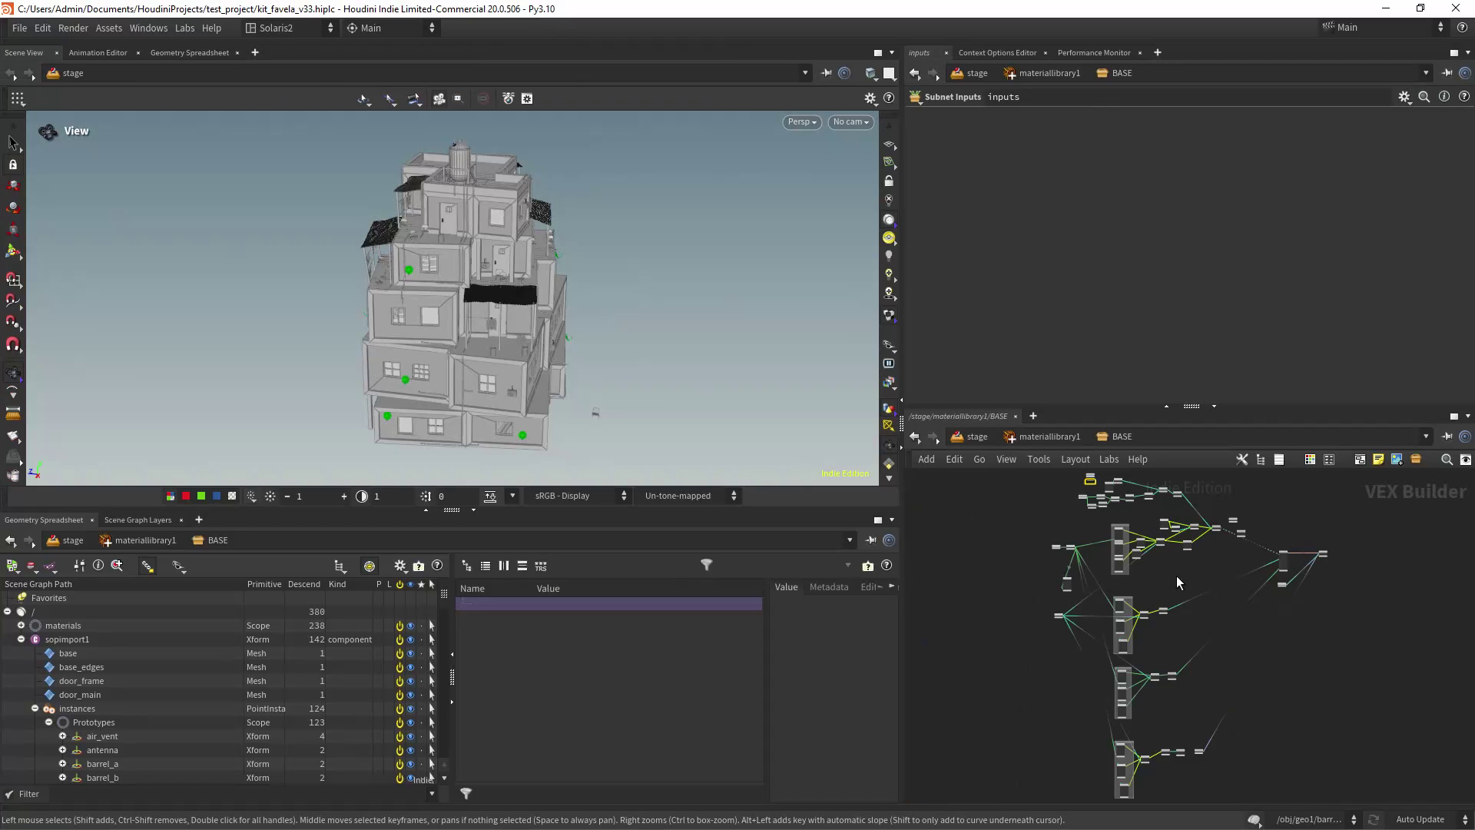
{"action": "scroll", "coordinate": [1153, 556], "scroll_direction": "up", "scroll_amount": 7}
{"action": "middle_click_drag", "start_coordinate": [1153, 556], "coordinate": [1148, 635]}
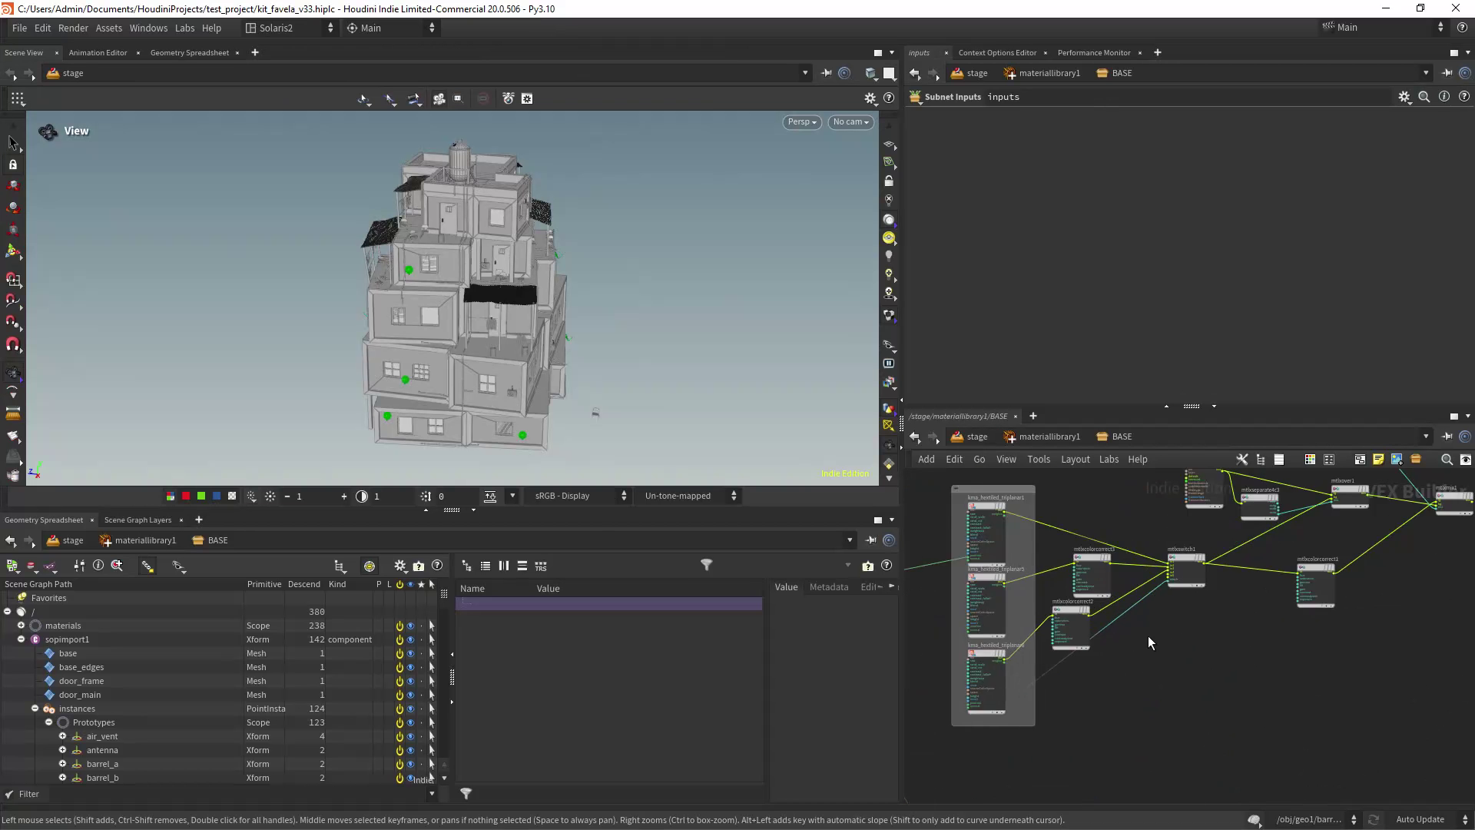
{"action": "scroll", "coordinate": [930, 504], "scroll_direction": "up", "scroll_amount": 4}
{"action": "middle_click_drag", "start_coordinate": [918, 499], "coordinate": [964, 519]}
{"action": "left_click", "coordinate": [1128, 537]}
{"action": "middle_click_drag", "start_coordinate": [1128, 538], "coordinate": [1121, 504]}
{"action": "left_click_drag", "start_coordinate": [1096, 139], "coordinate": [1131, 139]}
{"action": "middle_click_drag", "start_coordinate": [1127, 739], "coordinate": [1115, 626]}
{"action": "left_click", "coordinate": [1115, 628]}
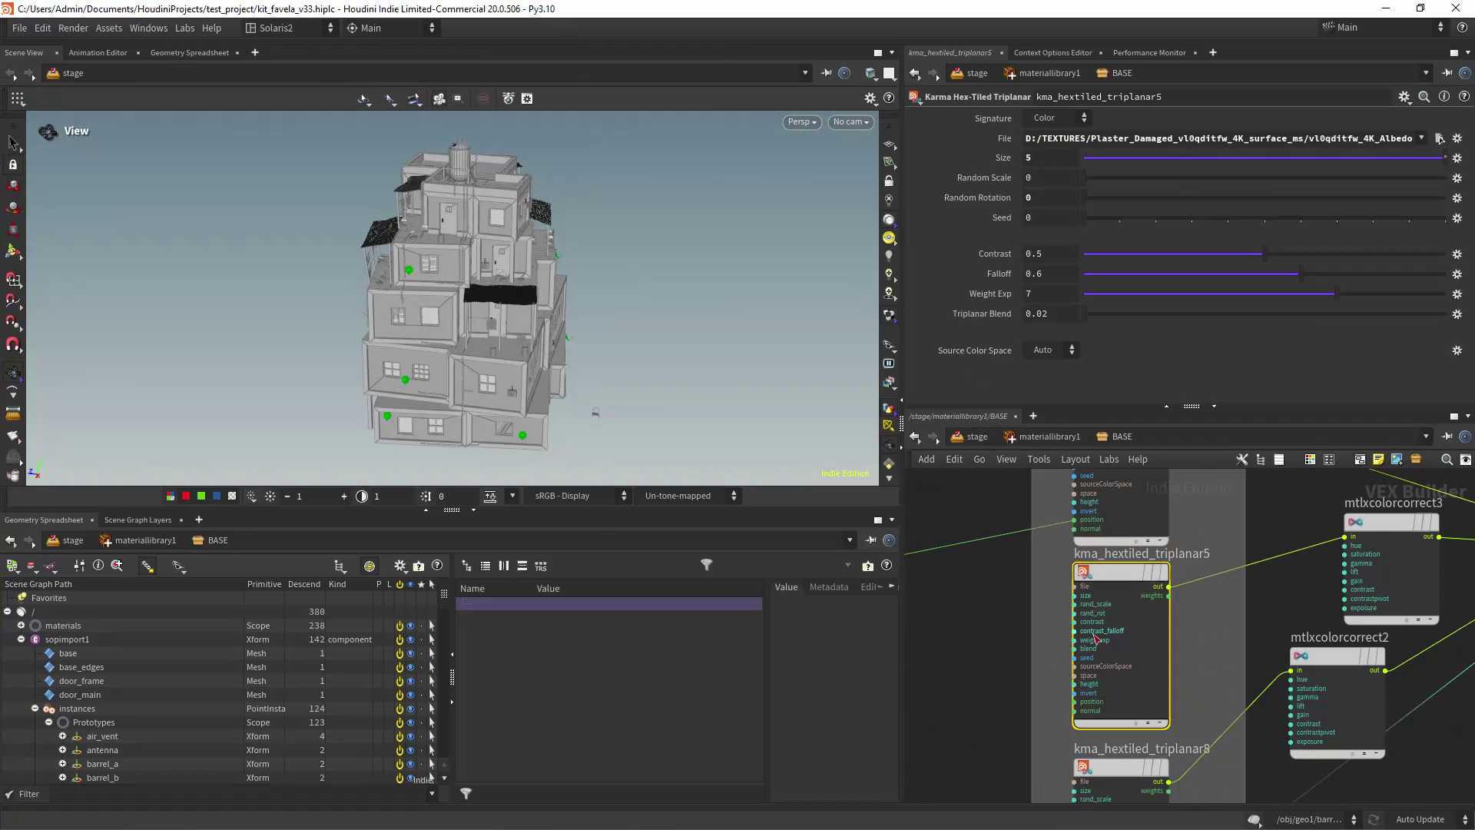
{"action": "middle_click_drag", "start_coordinate": [953, 796], "coordinate": [955, 538]}
{"action": "left_click", "coordinate": [1094, 545]}
{"action": "left_click_drag", "start_coordinate": [1097, 139], "coordinate": [1152, 139]}
Inspect the parameters of mtlxswitch1 and its which input in the BASE material network.
{"action": "middle_click_drag", "start_coordinate": [1009, 478], "coordinate": [977, 611]}
{"action": "scroll", "coordinate": [1197, 693], "scroll_direction": "down", "scroll_amount": 4}
{"action": "middle_click_drag", "start_coordinate": [1398, 636], "coordinate": [1096, 678]}
{"action": "scroll", "coordinate": [1104, 535], "scroll_direction": "up", "scroll_amount": 3}
{"action": "left_click", "coordinate": [1136, 619]}
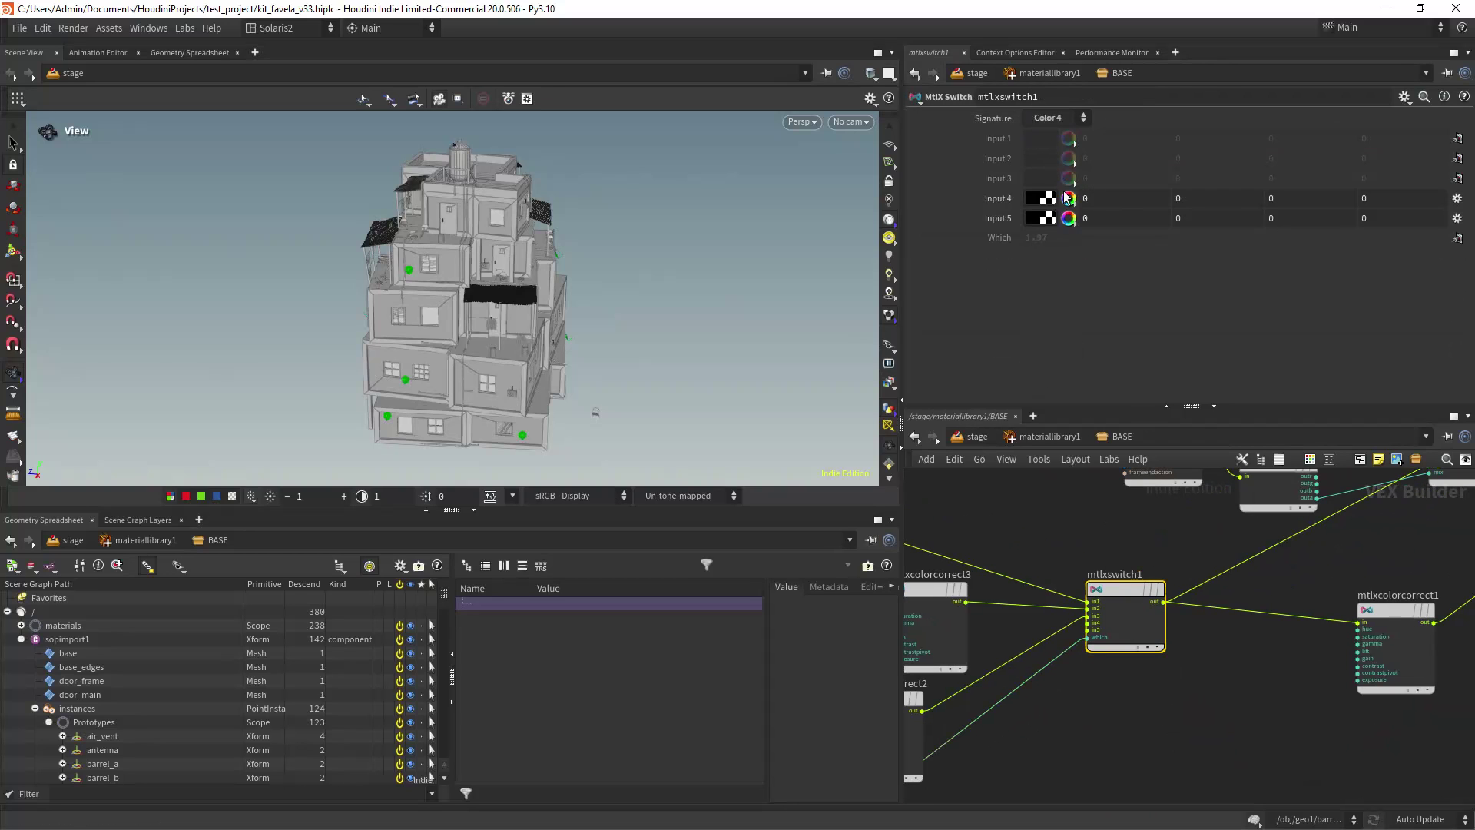
{"action": "scroll", "coordinate": [1071, 522], "scroll_direction": "up", "scroll_amount": 5}
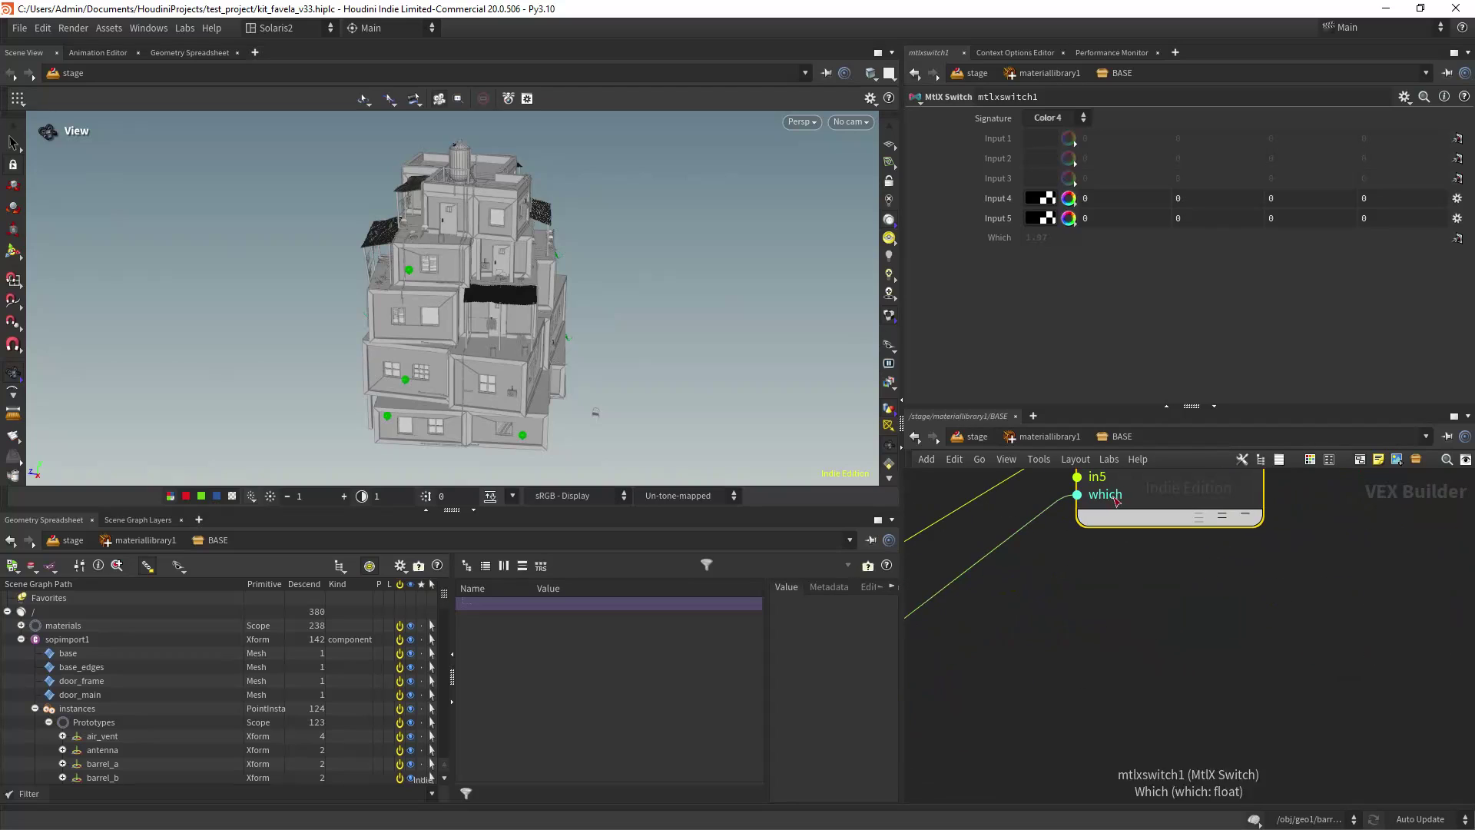
Trace the switch's which input back to mtlxgeompropvalue1 and check which geometry property it reads.
{"action": "scroll", "coordinate": [1116, 500], "scroll_direction": "down", "scroll_amount": 5}
{"action": "middle_click_drag", "start_coordinate": [999, 583], "coordinate": [1298, 497]}
{"action": "middle_click_drag", "start_coordinate": [952, 668], "coordinate": [1060, 638]}
{"action": "scroll", "coordinate": [1060, 638], "scroll_direction": "up", "scroll_amount": 1}
{"action": "left_click", "coordinate": [1031, 536]}
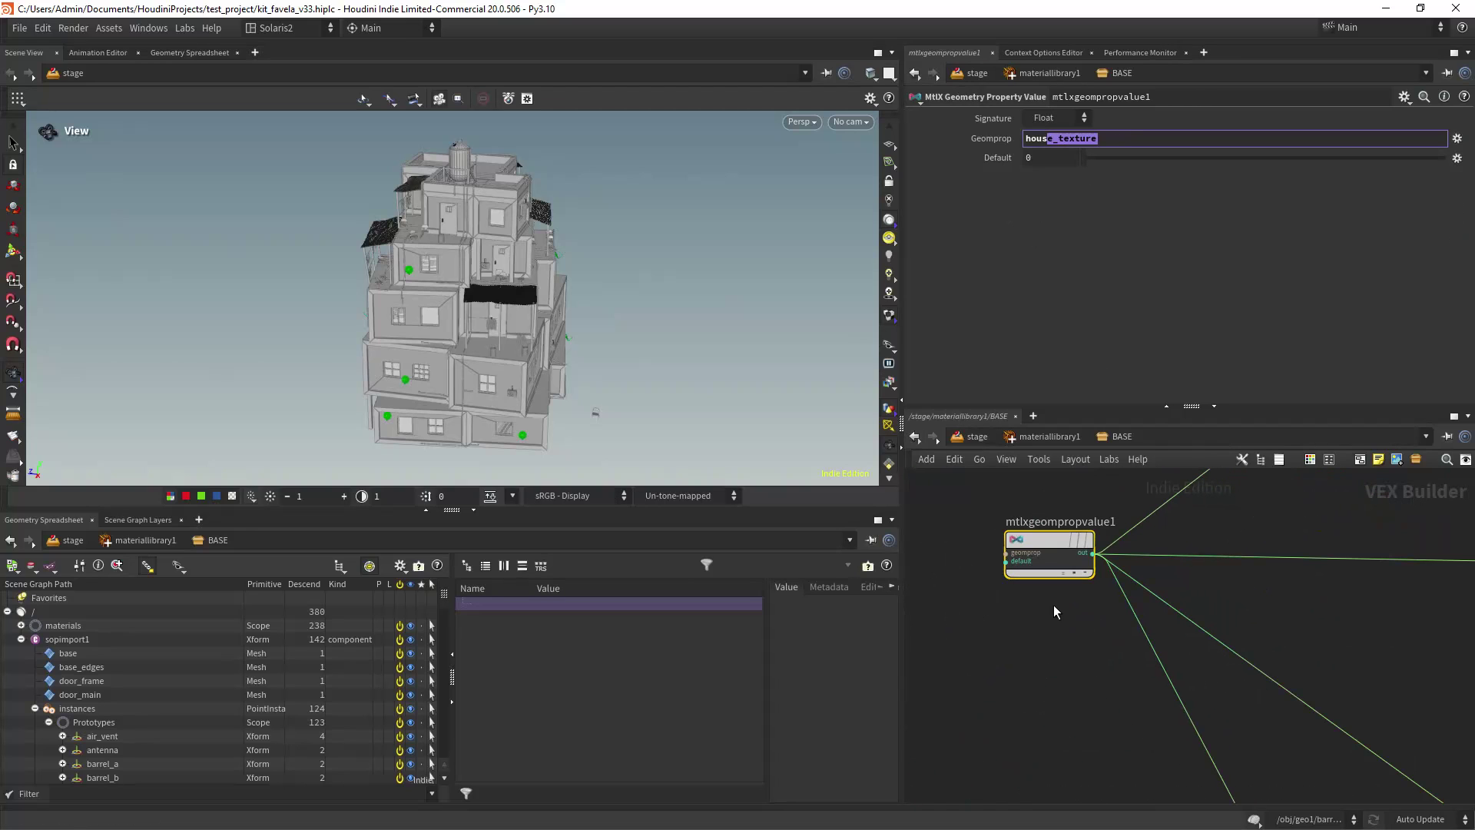
{"action": "scroll", "coordinate": [1053, 611], "scroll_direction": "down", "scroll_amount": 5}
{"action": "scroll", "coordinate": [1086, 583], "scroll_direction": "up", "scroll_amount": 3}
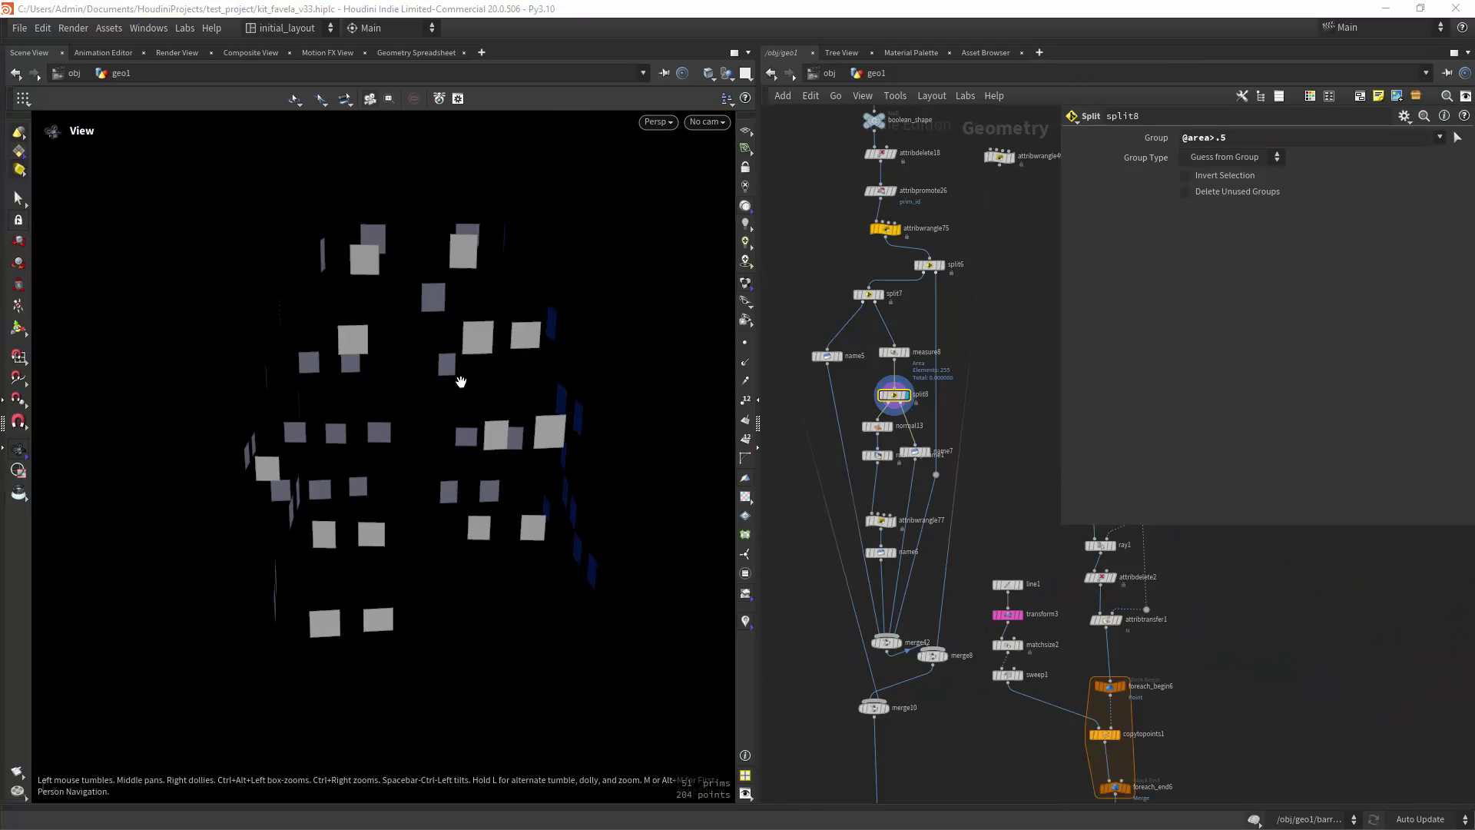
Display the roommapframe1 node in the window branch of geo1 and review its window mode and vector settings.
{"action": "left_click_drag", "start_coordinate": [461, 382], "coordinate": [485, 338]}
{"action": "scroll", "coordinate": [915, 459], "scroll_direction": "up", "scroll_amount": 2}
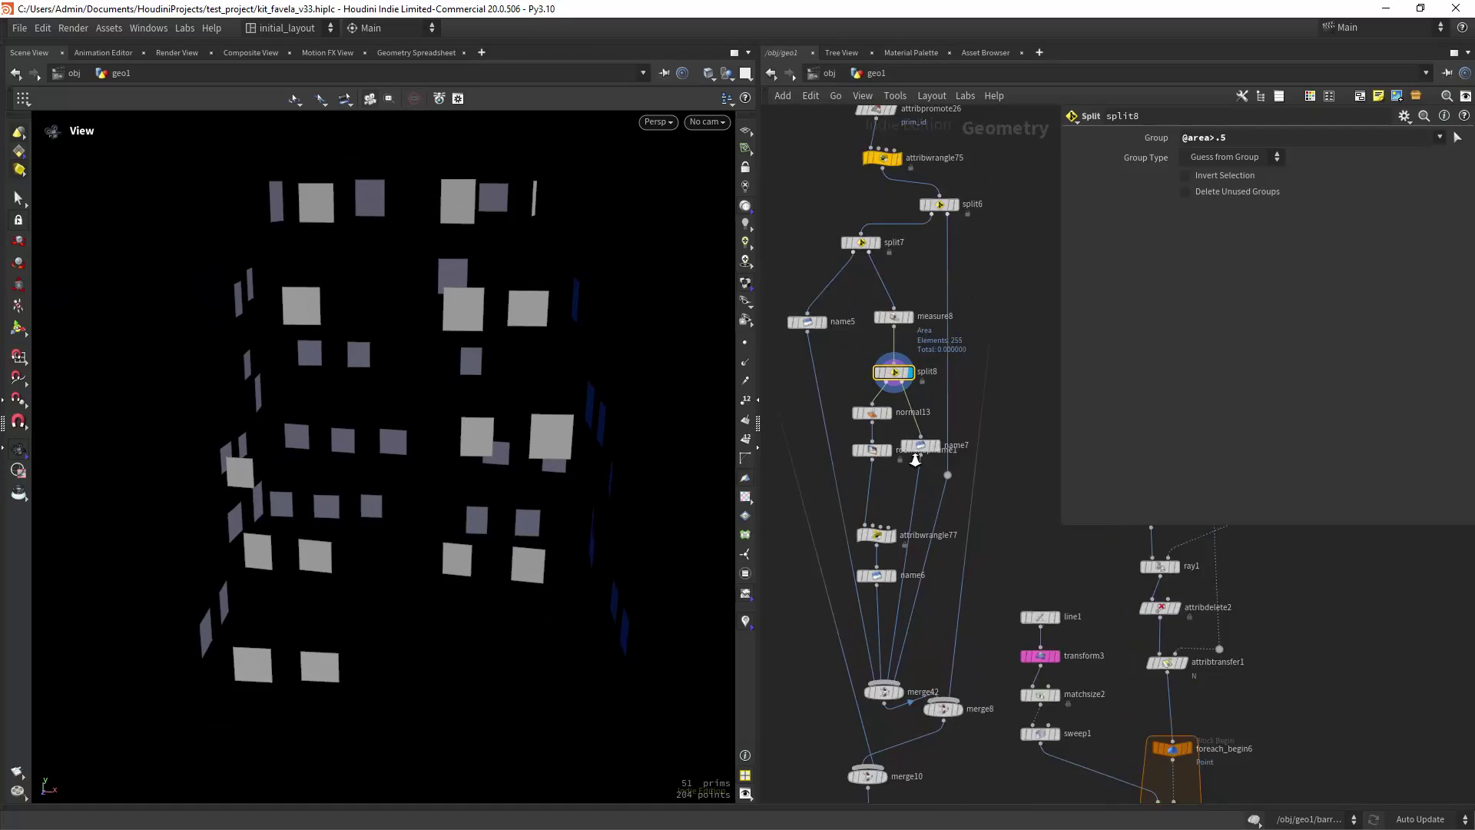
{"action": "right_click_drag", "start_coordinate": [915, 459], "coordinate": [928, 447]}
{"action": "left_click", "coordinate": [886, 389]}
{"action": "left_click", "coordinate": [886, 441]}
{"action": "left_click", "coordinate": [864, 441]}
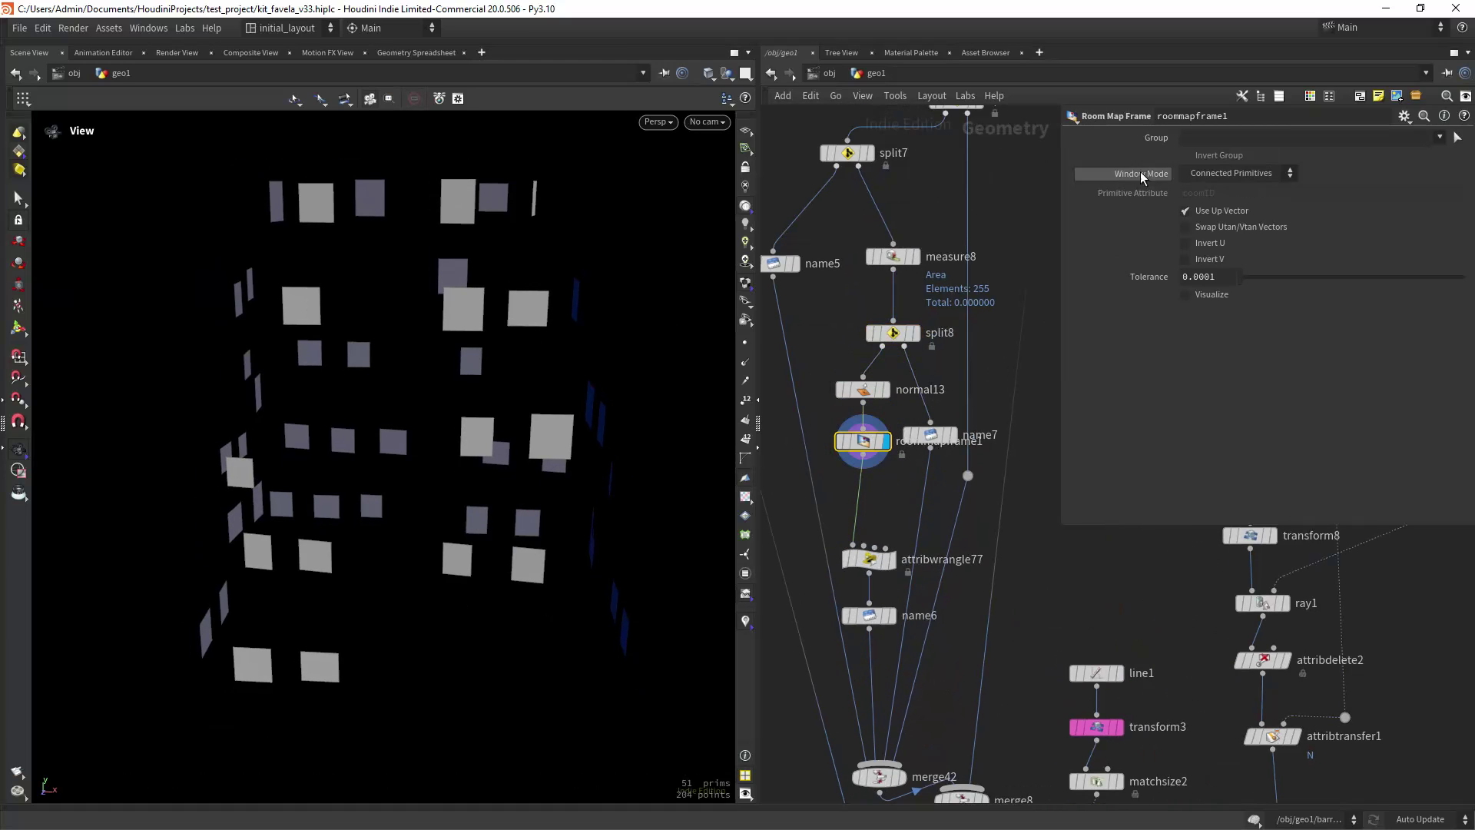
{"action": "middle_click_drag", "start_coordinate": [894, 504], "coordinate": [898, 382]}
{"action": "mouse_move", "coordinate": [477, 461]}
{"action": "left_mouse_down"}
{"action": "mouse_move", "coordinate": [490, 473]}
{"action": "mouse_move", "coordinate": [503, 450]}
{"action": "left_mouse_up"}
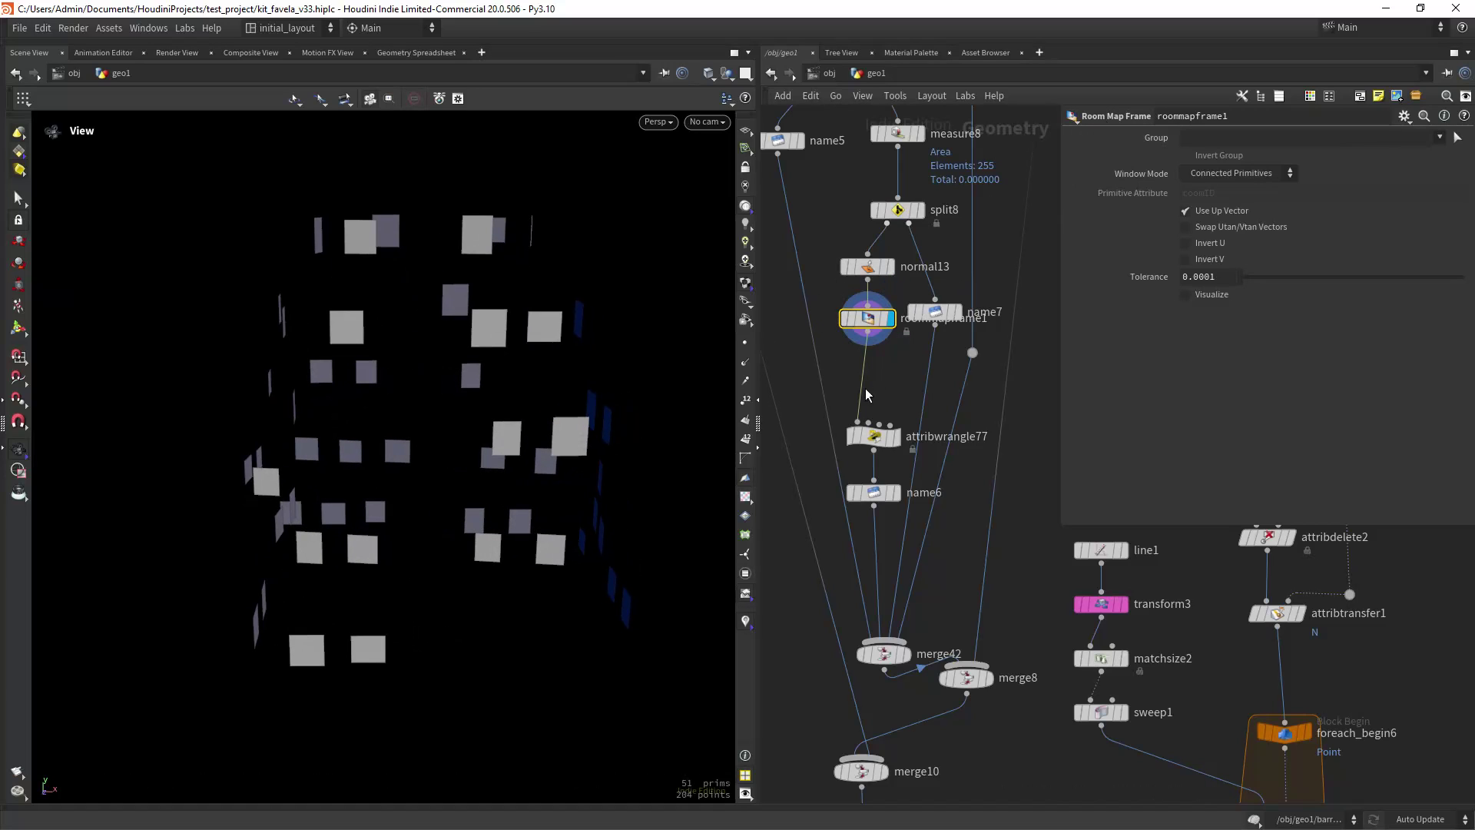
Display attribwrangle77 and read its complete randomID expression, temporarily widening the parameter area.
{"action": "left_click", "coordinate": [901, 401]}
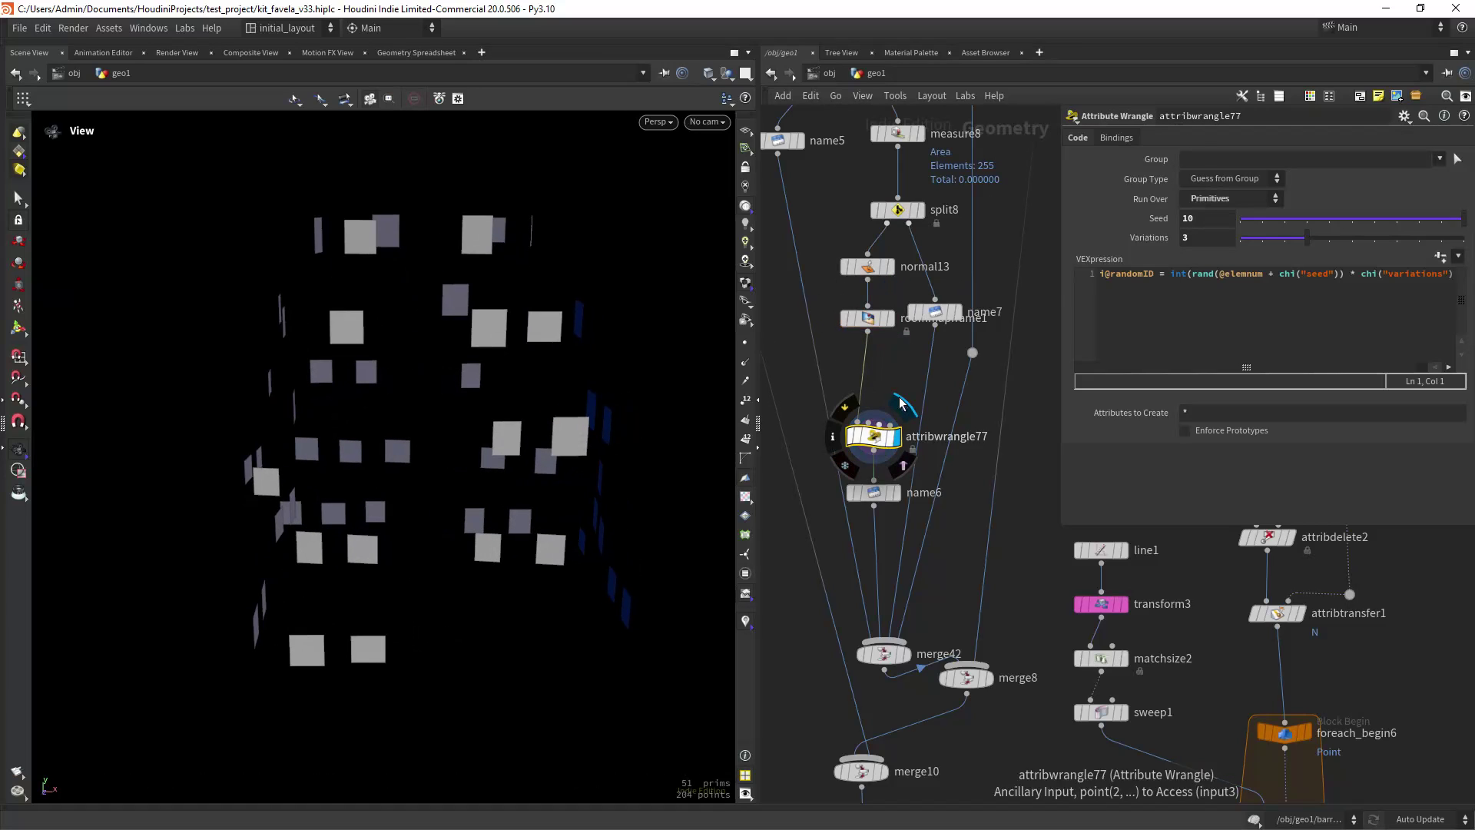
{"action": "left_click_drag", "start_coordinate": [1062, 307], "coordinate": [950, 274]}
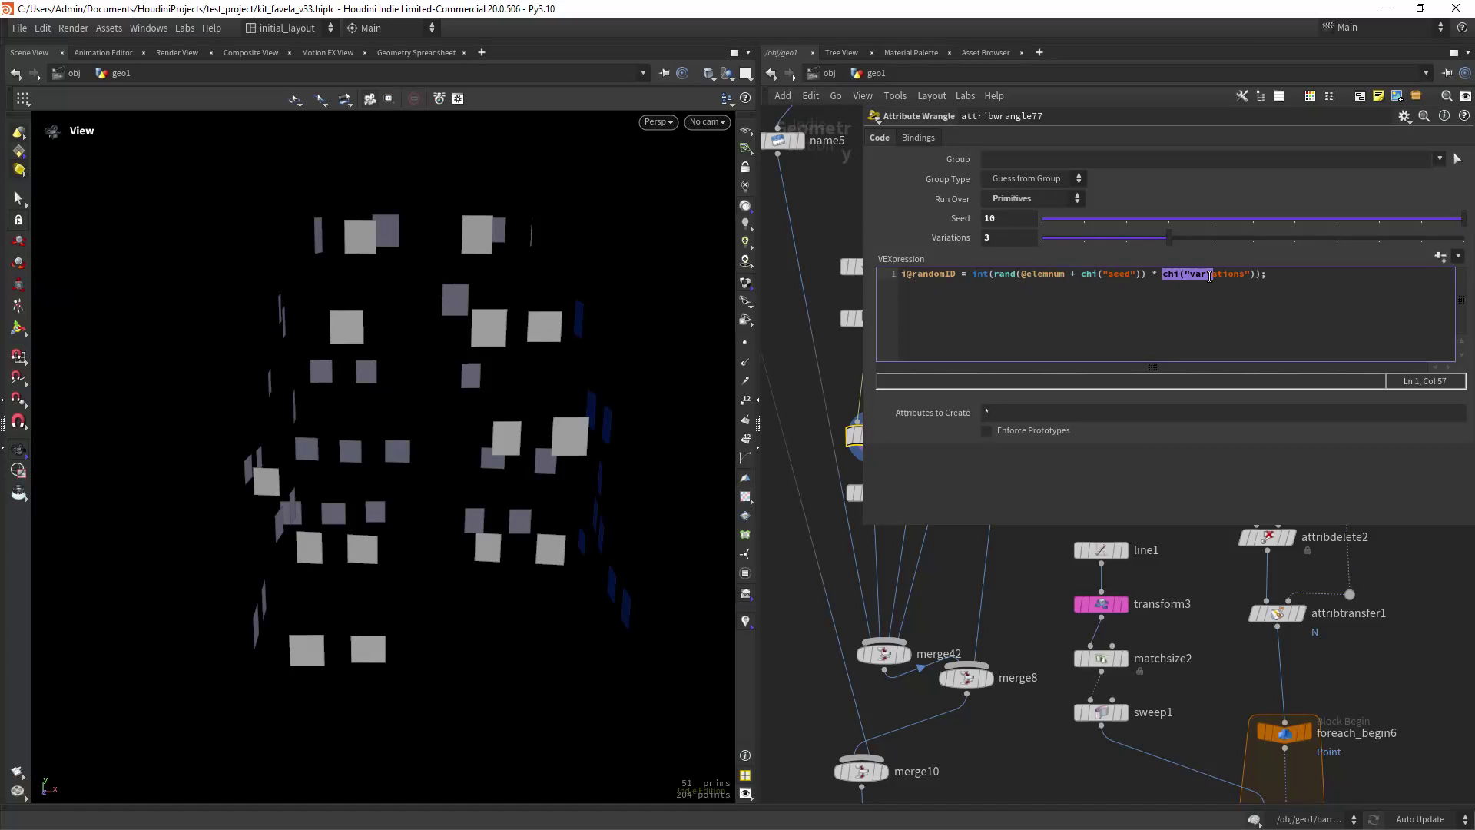
{"action": "left_click", "coordinate": [982, 222]}
{"action": "left_click_drag", "start_coordinate": [862, 308], "coordinate": [1025, 309]}
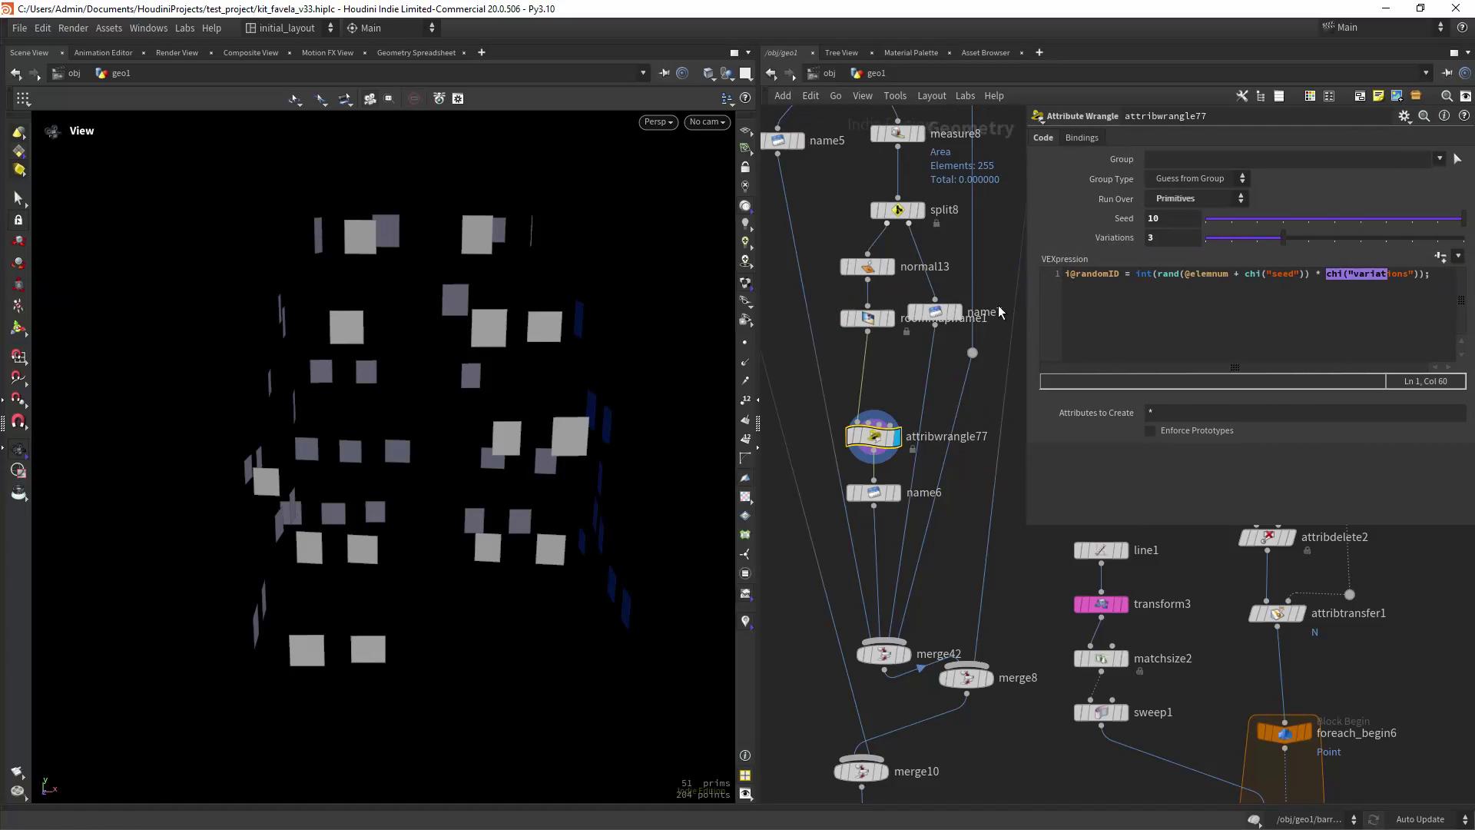
Visualize the randomID attribute of attribwrangle77 from its node info and inspect the coloured window planes.
{"action": "left_click", "coordinate": [832, 438]}
{"action": "left_click", "coordinate": [1023, 325]}
{"action": "scroll", "coordinate": [461, 470], "scroll_direction": "down", "scroll_amount": 5}
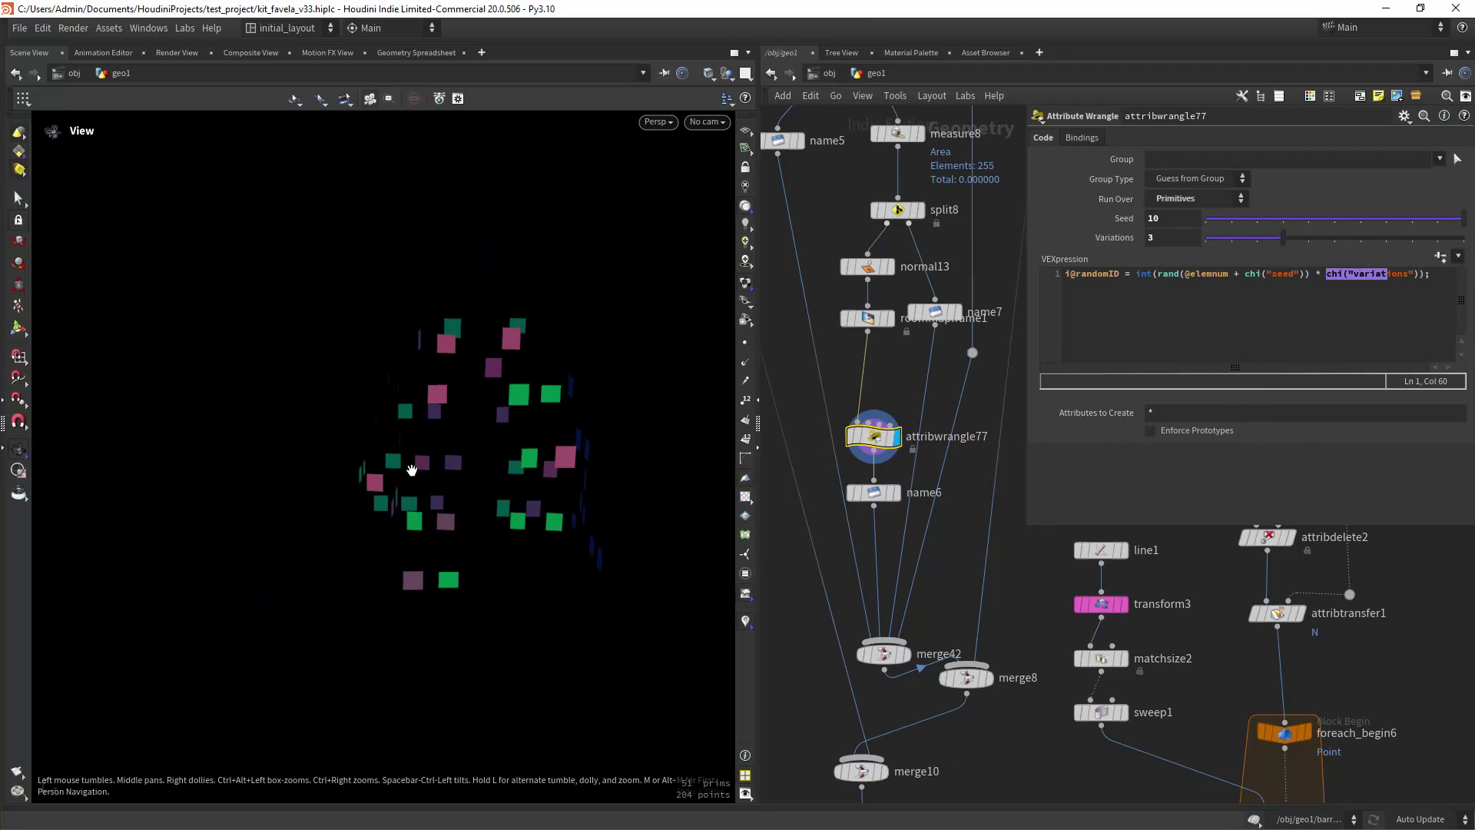
{"action": "left_click_drag", "start_coordinate": [412, 468], "coordinate": [609, 346]}
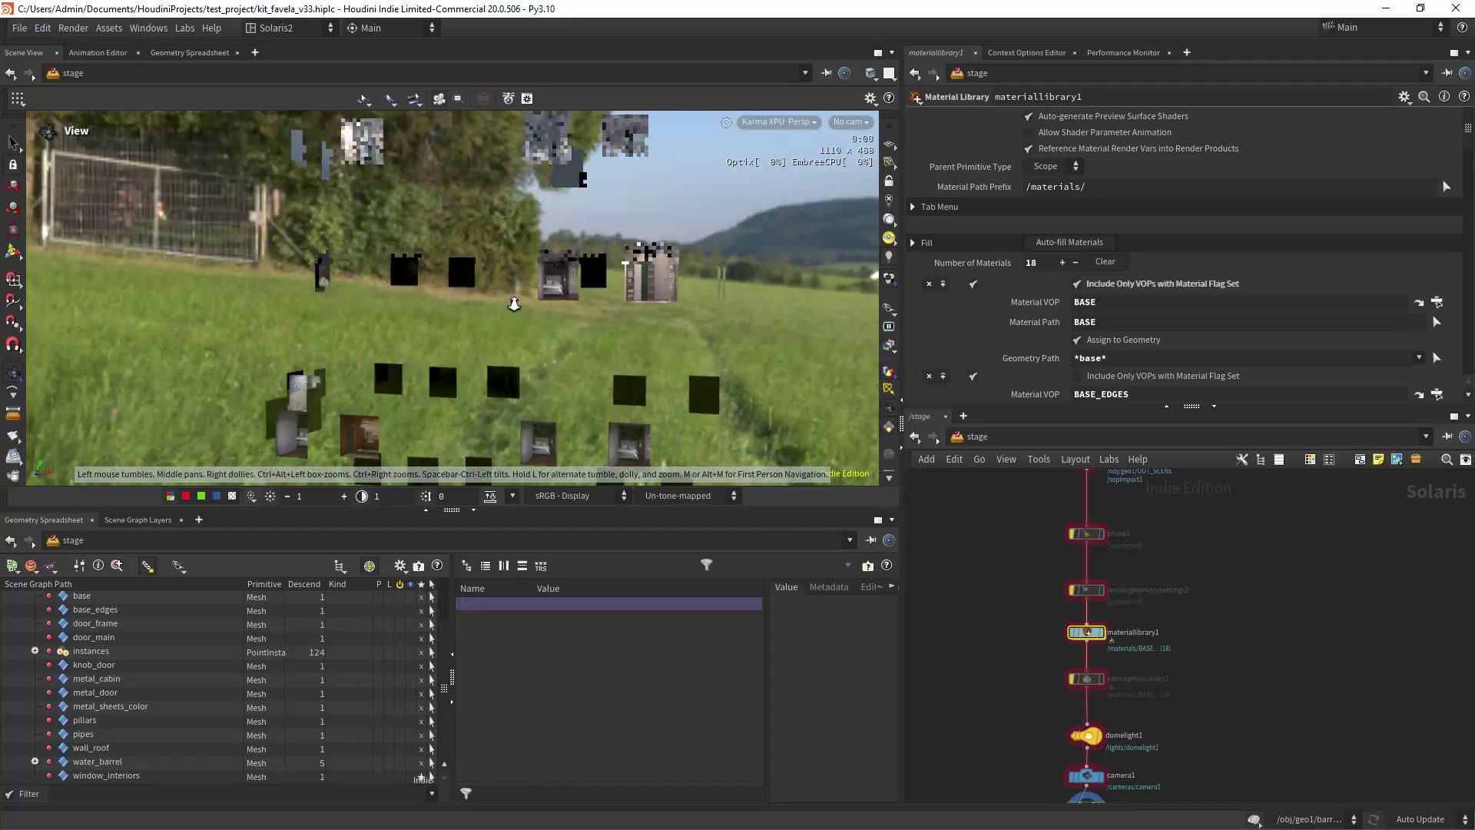
Inspect the rendered window interiors in the Solaris stage and switch the viewport renderer to Houdini GL.
{"action": "left_click_drag", "start_coordinate": [514, 303], "coordinate": [638, 307]}
{"action": "left_click", "coordinate": [779, 122]}
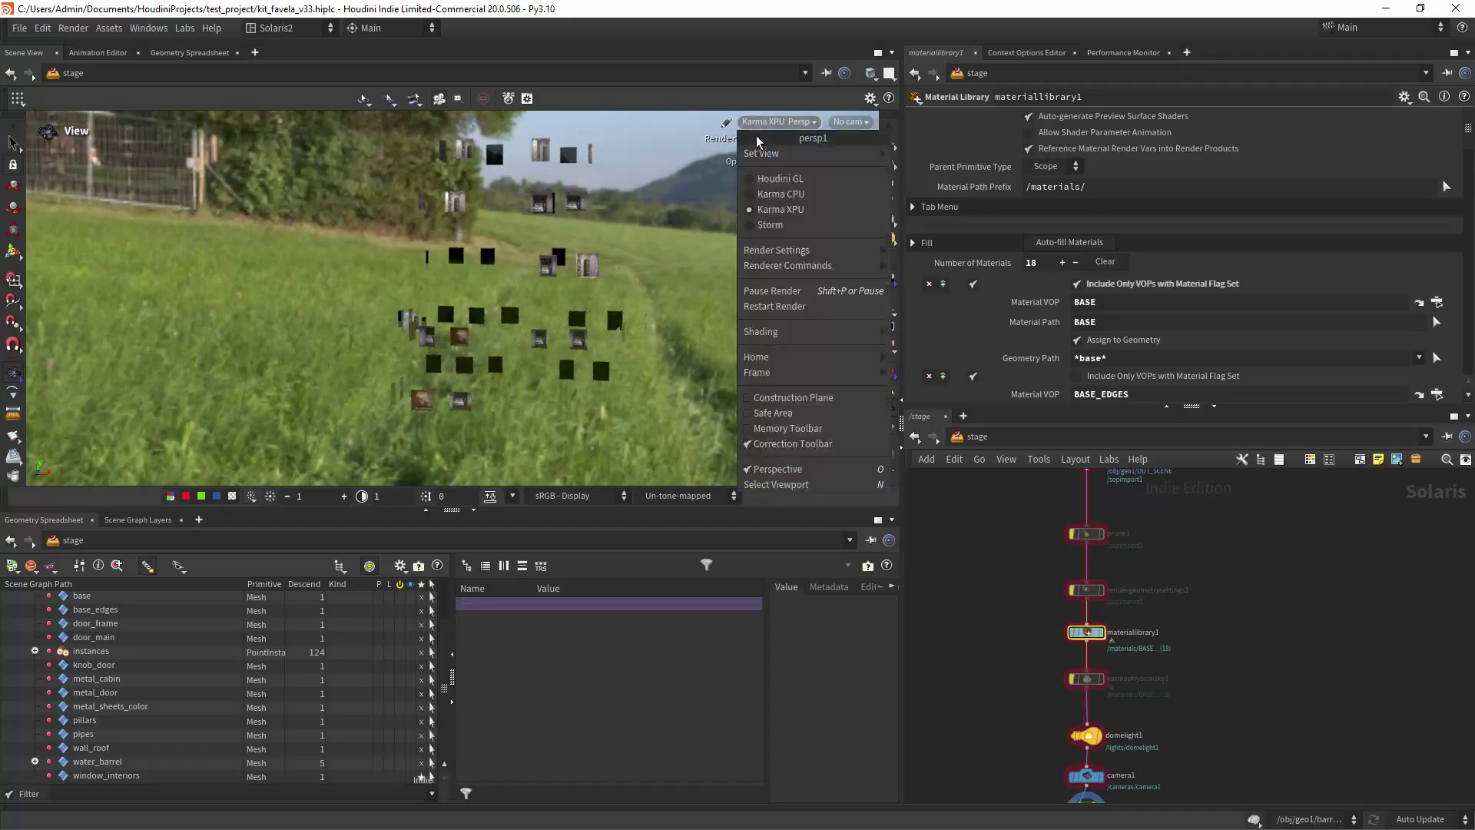
{"action": "left_click", "coordinate": [778, 177]}
Open the Window_interiors material inside materiallibrary1 and check the geometry property read by mtlxgeompropvalue1.
{"action": "middle_click_drag", "start_coordinate": [997, 591], "coordinate": [957, 615]}
{"action": "double_click", "coordinate": [1039, 648]}
{"action": "middle_click_drag", "start_coordinate": [1275, 616], "coordinate": [1140, 551]}
{"action": "double_click", "coordinate": [1140, 550]}
{"action": "scroll", "coordinate": [1021, 579], "scroll_direction": "up", "scroll_amount": 5}
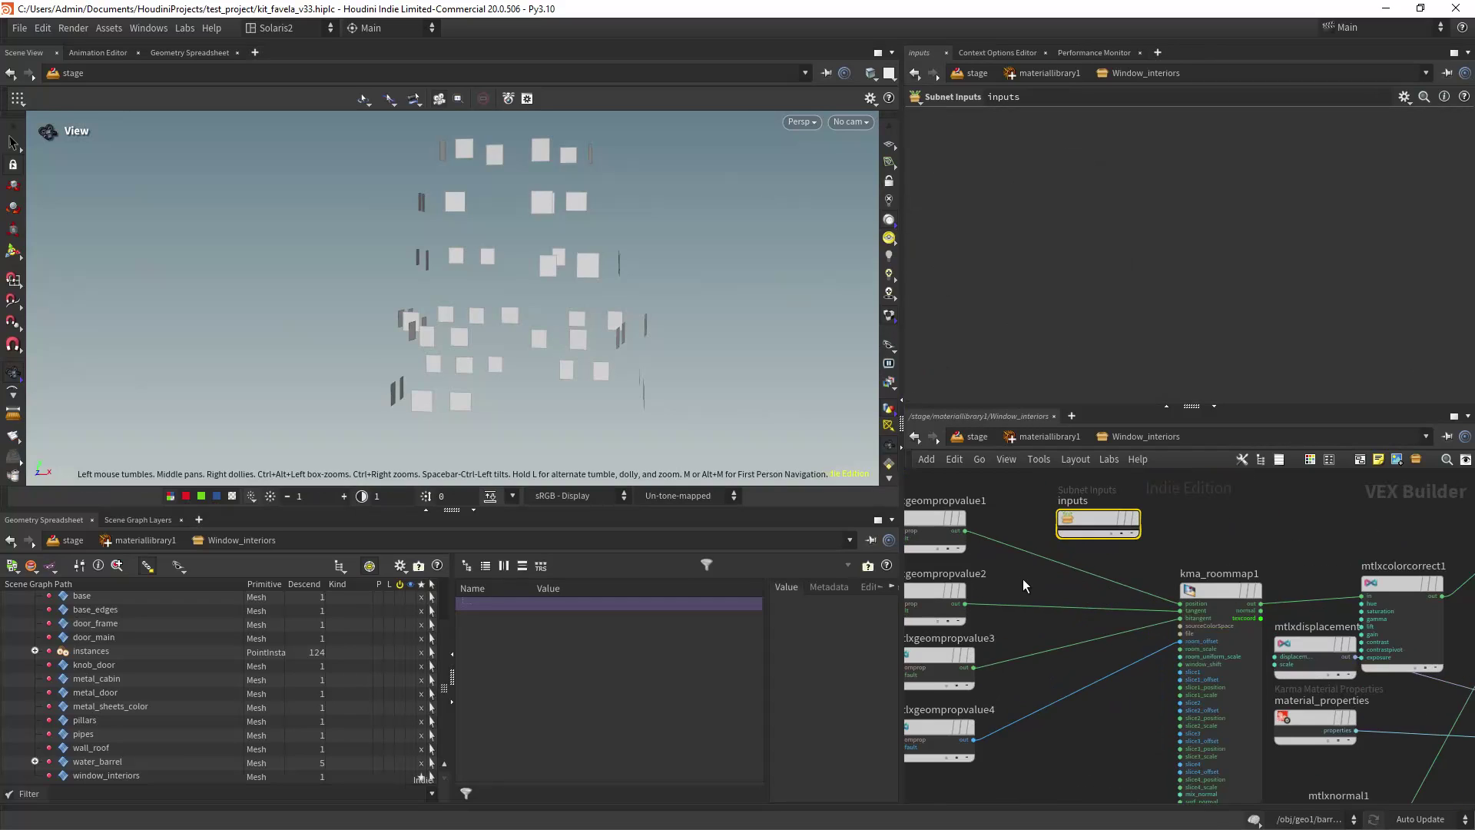
{"action": "left_click", "coordinate": [1043, 547]}
{"action": "middle_click_drag", "start_coordinate": [945, 606], "coordinate": [947, 528]}
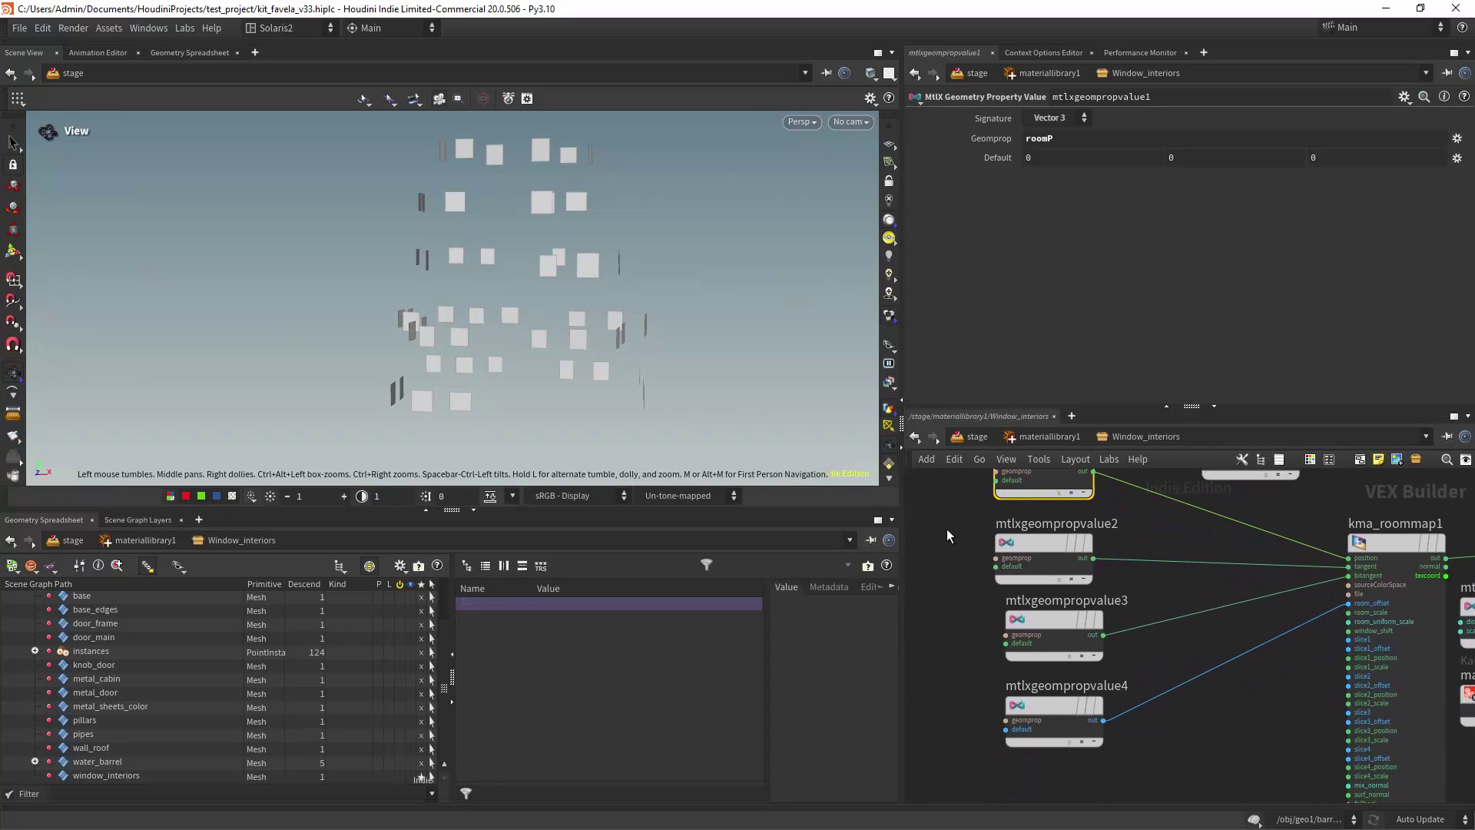
Check the geometry properties of mtlxgeompropvalue3 and mtlxgeompropvalue4 and where they connect to kma_roommap1.
{"action": "middle_click_drag", "start_coordinate": [964, 616], "coordinate": [953, 556]}
{"action": "left_click", "coordinate": [1007, 574]}
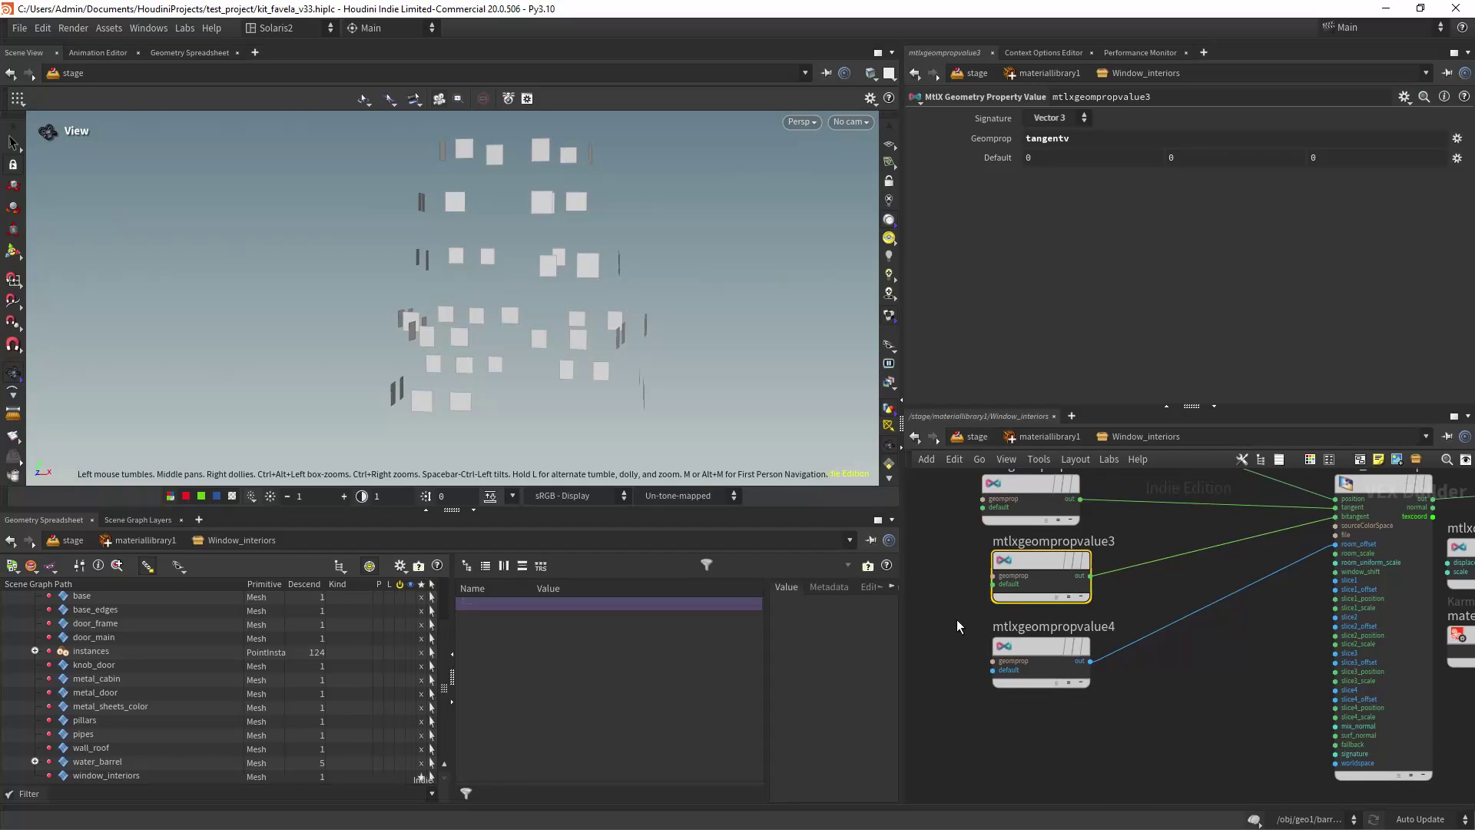
{"action": "middle_click_drag", "start_coordinate": [956, 620], "coordinate": [930, 600]}
{"action": "middle_click_drag", "start_coordinate": [1261, 596], "coordinate": [1067, 634]}
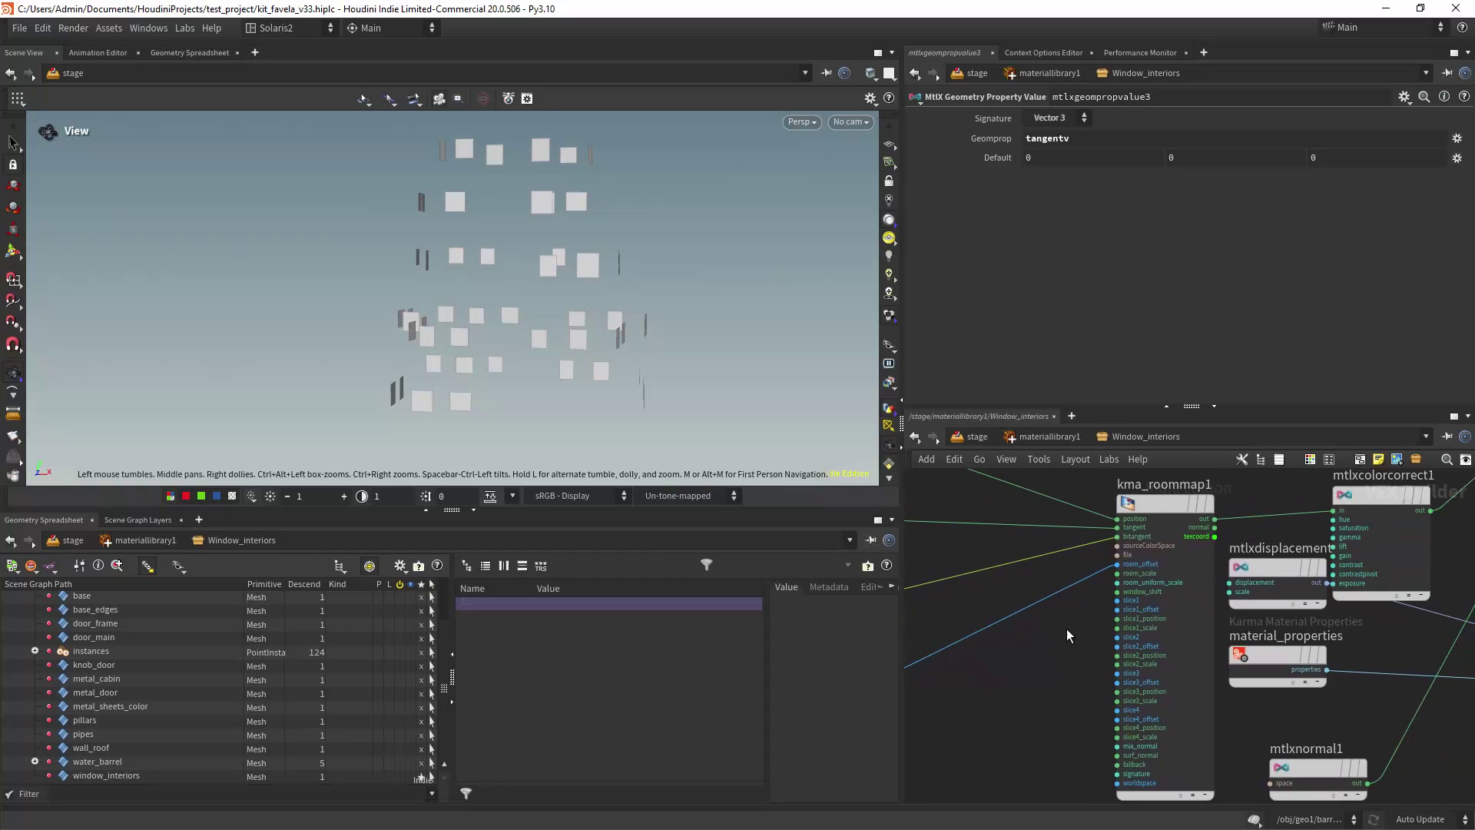
{"action": "scroll", "coordinate": [1072, 624], "scroll_direction": "up", "scroll_amount": 3}
{"action": "scroll", "coordinate": [985, 683], "scroll_direction": "down", "scroll_amount": 3}
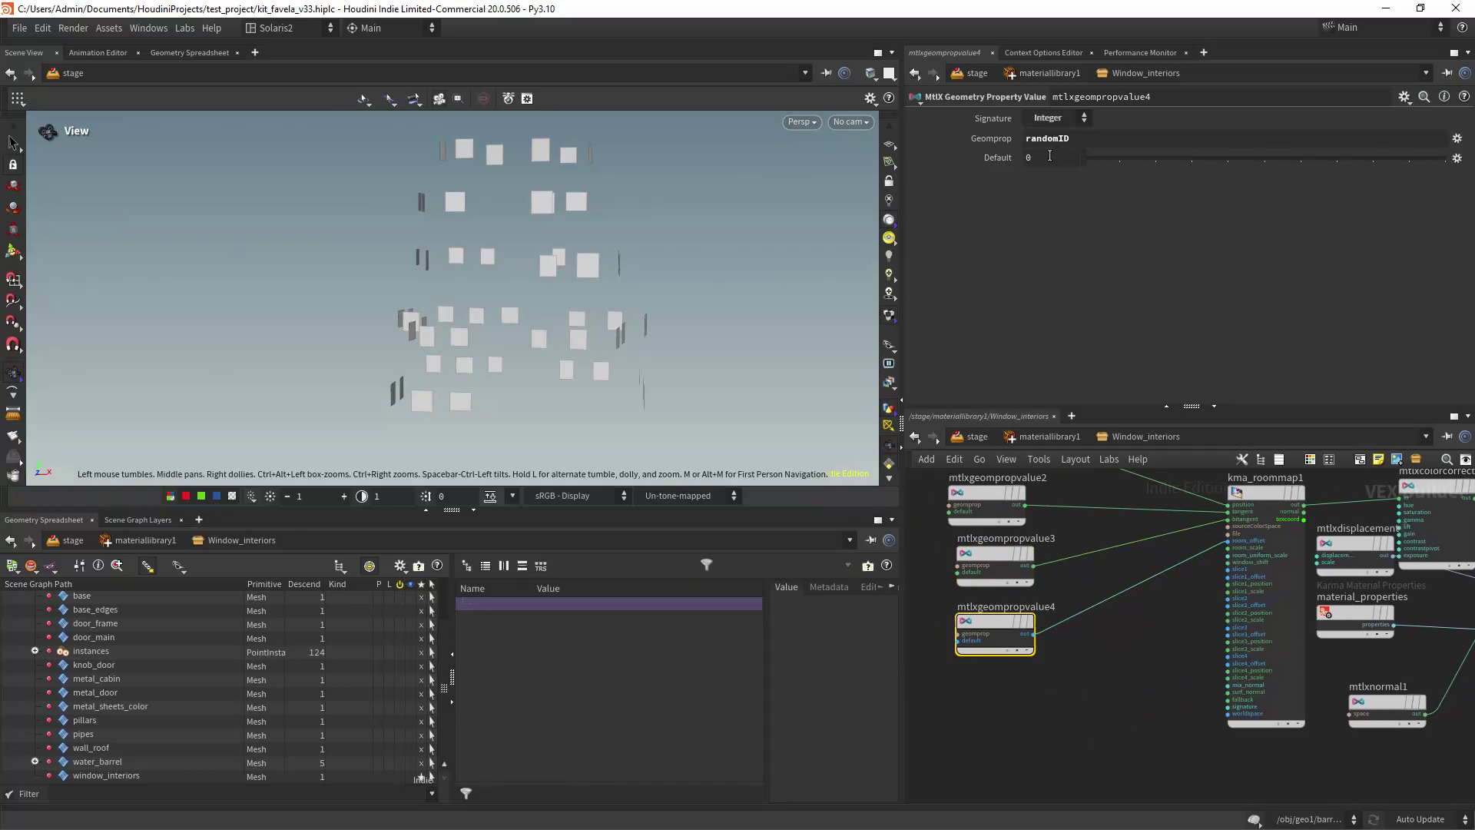
Inspect the UDIM texture path of kma_roommap1, browse its interior image files, and close the file browser without choosing one.
{"action": "middle_click_drag", "start_coordinate": [1237, 478], "coordinate": [1068, 523]}
{"action": "left_click", "coordinate": [1093, 585]}
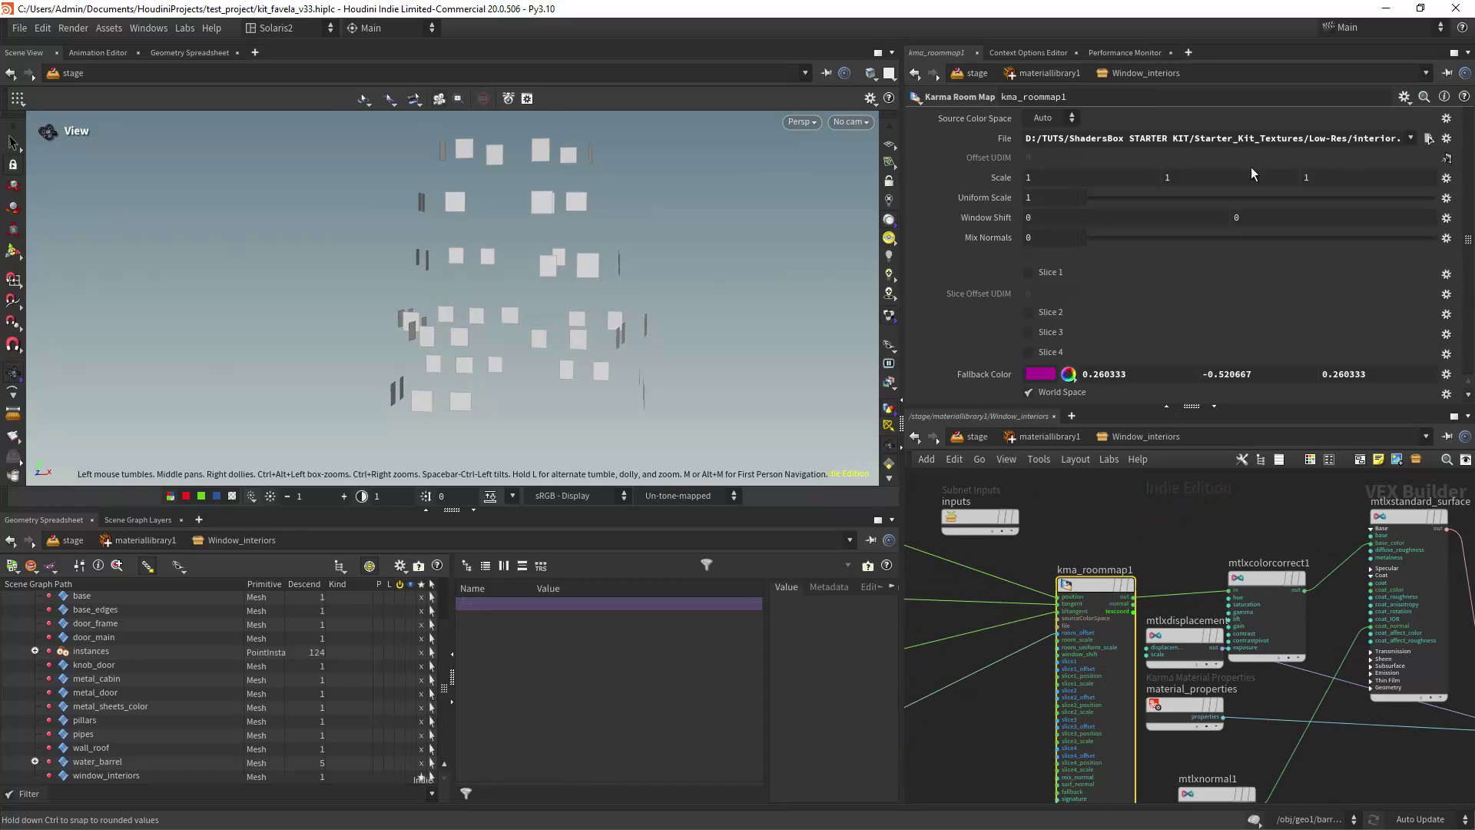
{"action": "left_click", "coordinate": [1346, 142]}
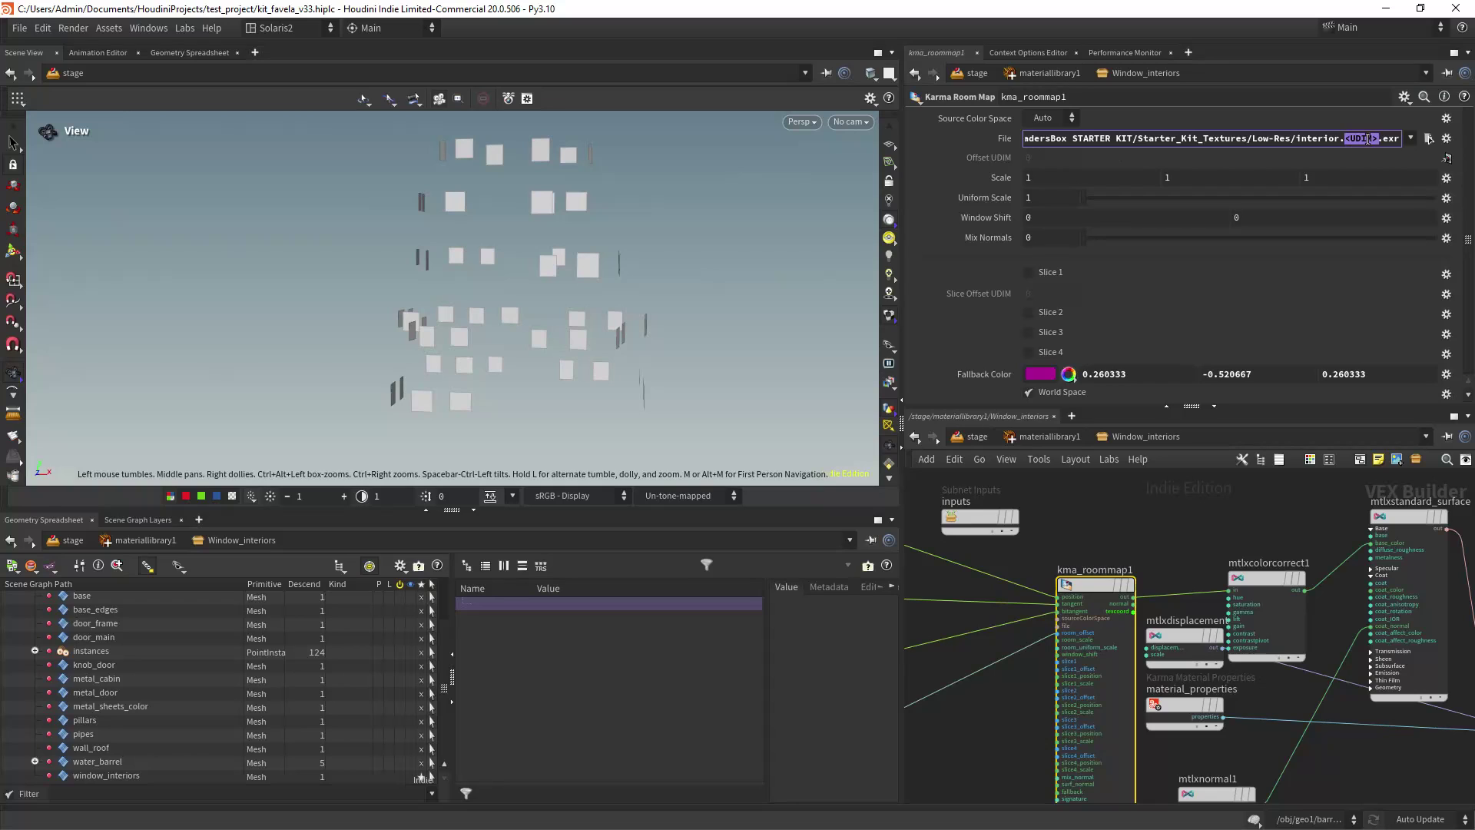
{"action": "left_click", "coordinate": [1429, 138]}
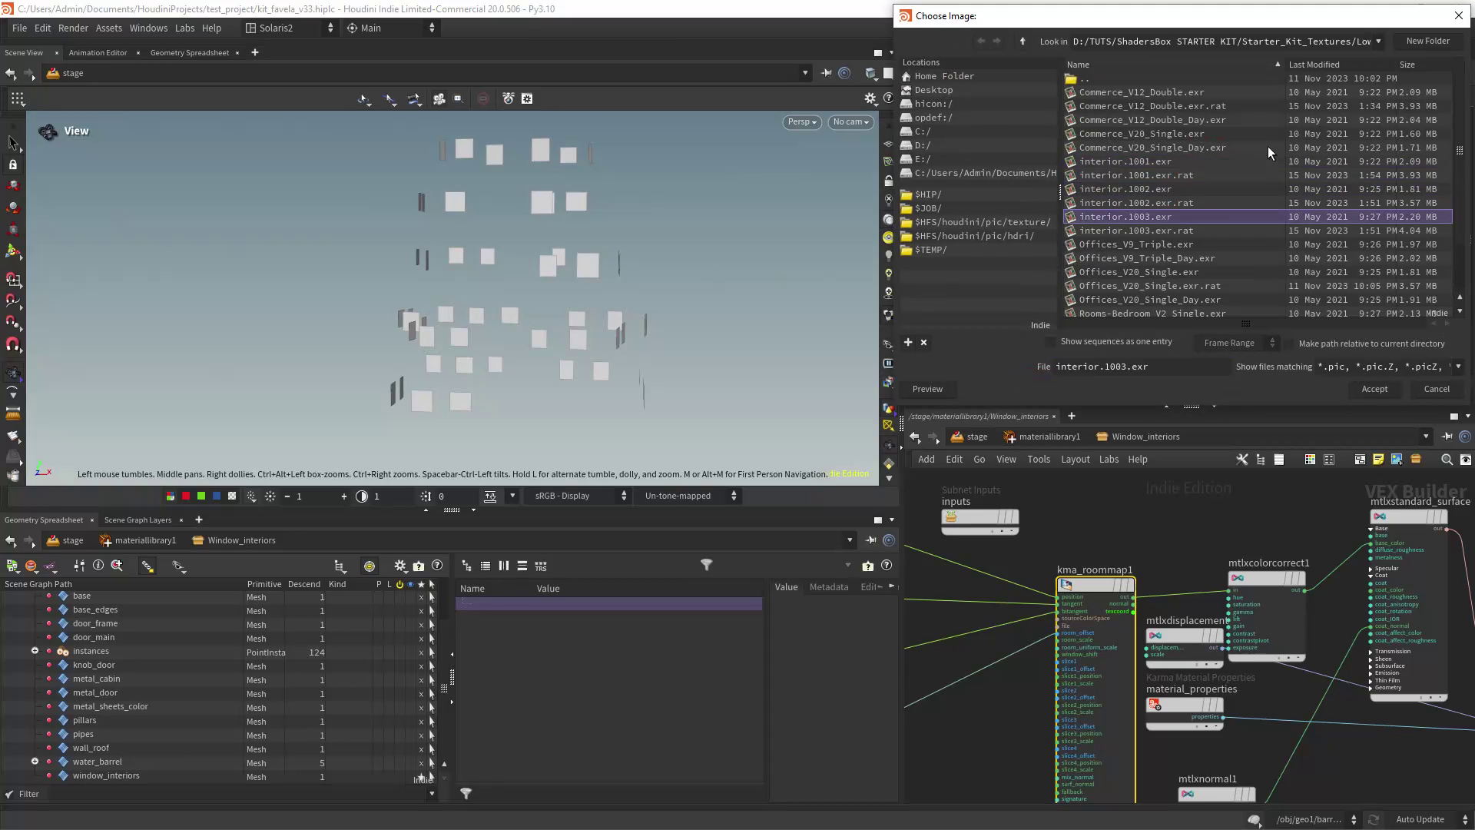
{"action": "left_click", "coordinate": [1457, 21]}
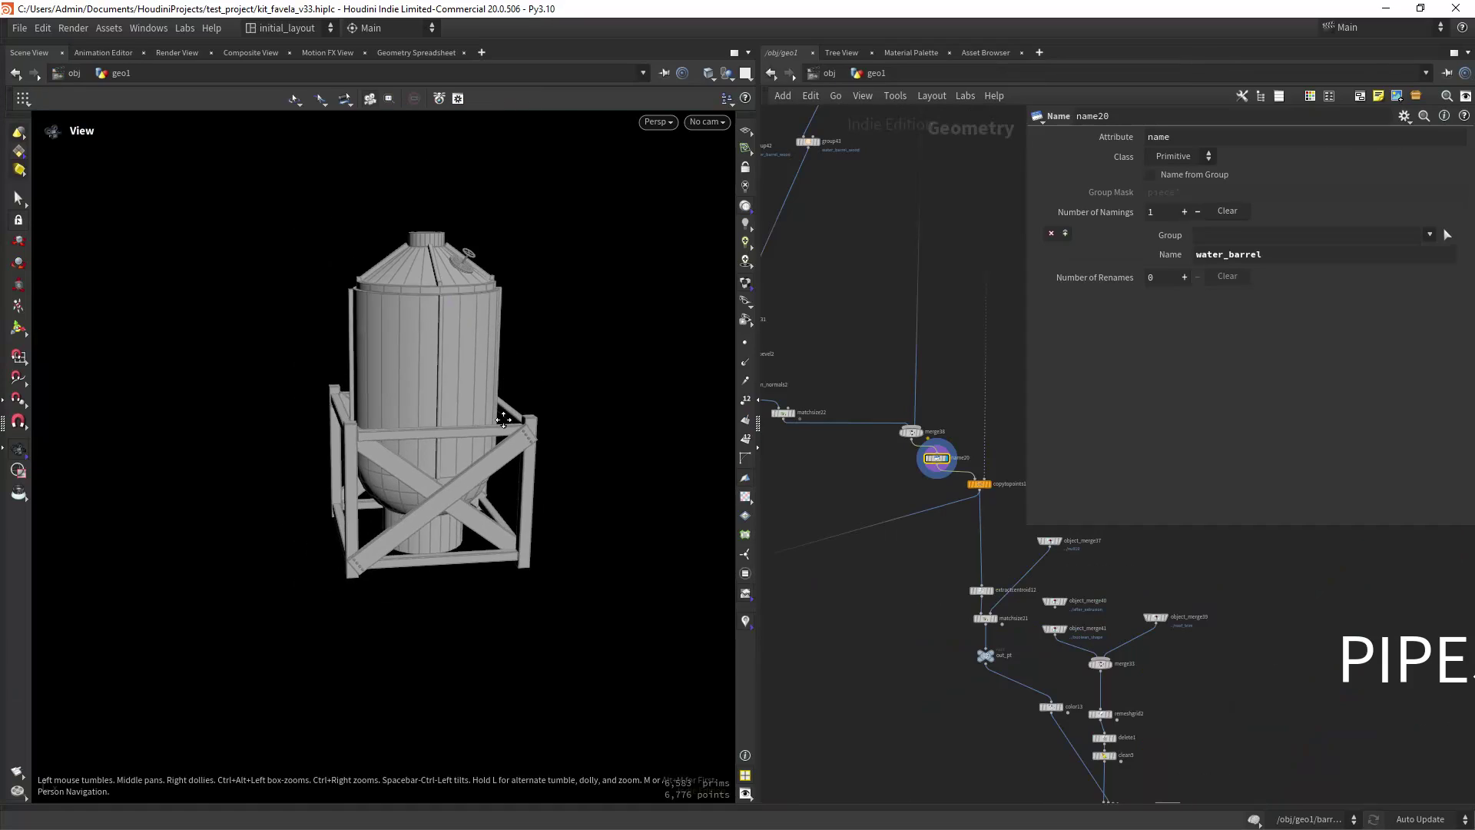
Inspect the water barrel model at name20 and briefly display its primitive groups in the viewport.
{"action": "middle_click_drag", "start_coordinate": [503, 420], "coordinate": [501, 432]}
{"action": "scroll", "coordinate": [495, 384], "scroll_direction": "up", "scroll_amount": 4}
{"action": "mouse_move", "coordinate": [490, 361]}
{"action": "left_mouse_down"}
{"action": "mouse_move", "coordinate": [477, 359]}
{"action": "mouse_move", "coordinate": [510, 372]}
{"action": "mouse_move", "coordinate": [496, 365]}
{"action": "left_mouse_up"}
{"action": "left_click", "coordinate": [745, 574]}
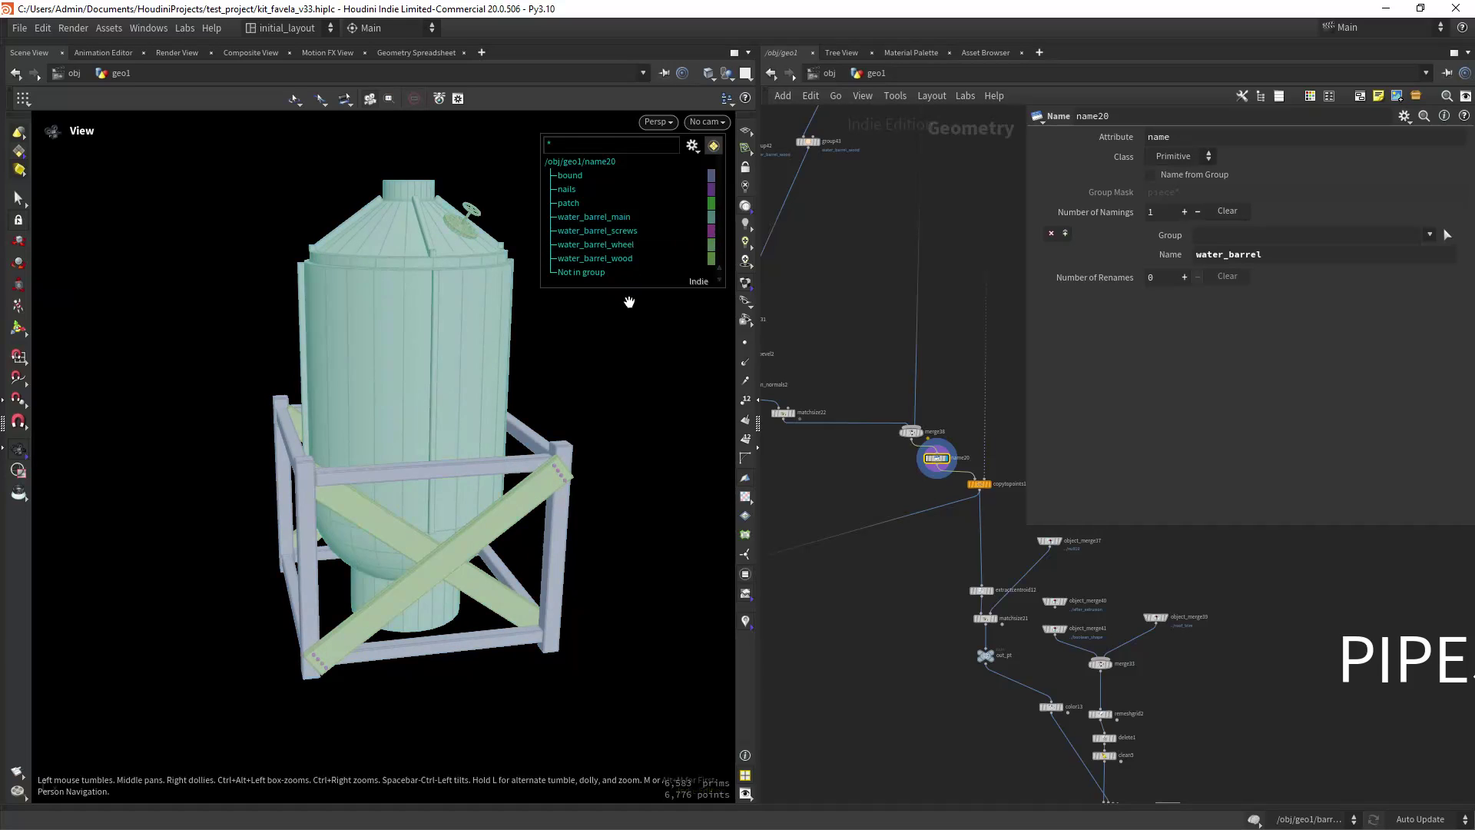
{"action": "left_click", "coordinate": [744, 574]}
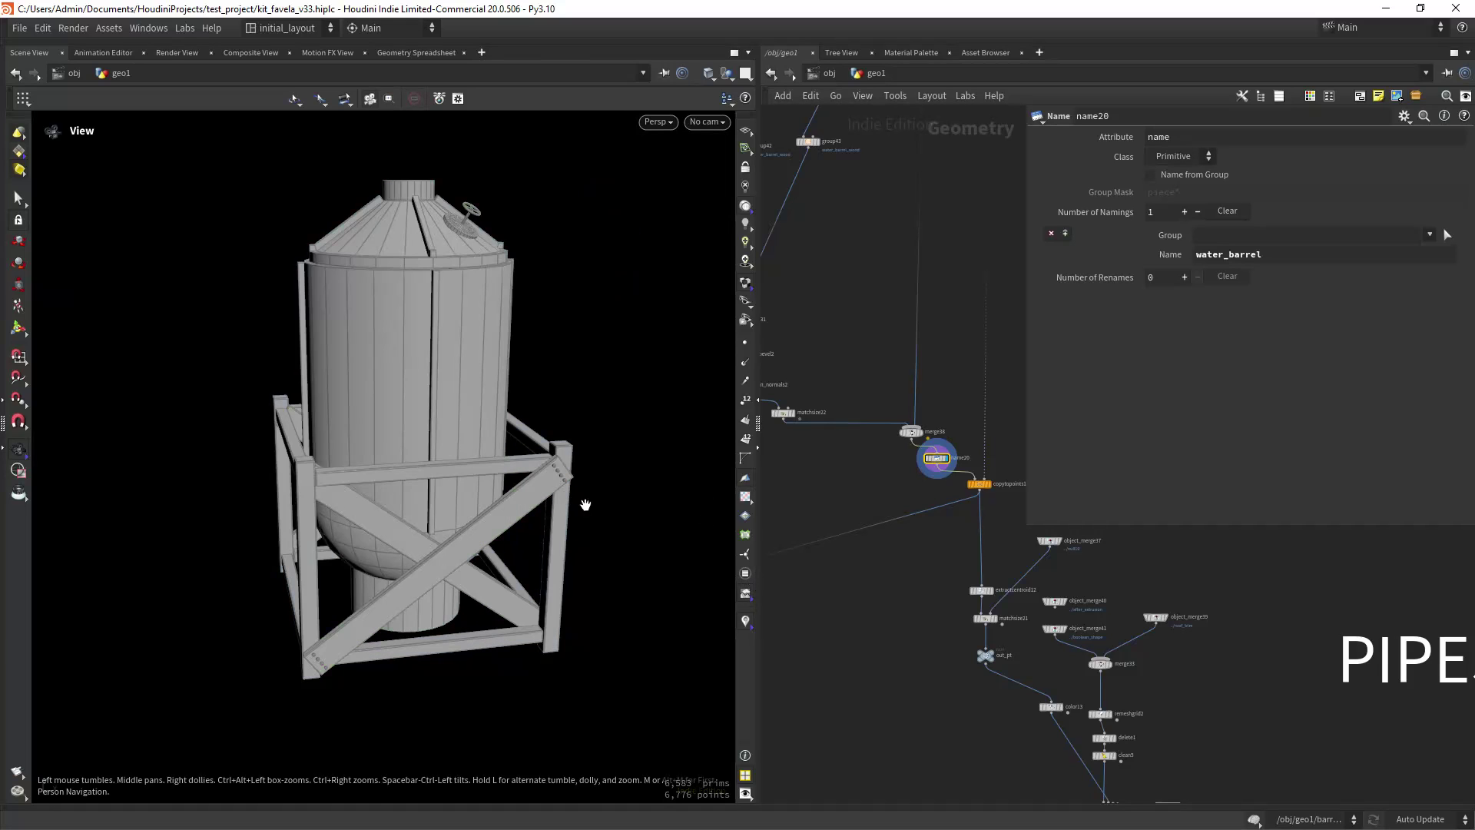
{"action": "scroll", "coordinate": [586, 503], "scroll_direction": "down", "scroll_amount": 1}
{"action": "middle_click_drag", "start_coordinate": [877, 469], "coordinate": [874, 475]}
{"action": "scroll", "coordinate": [949, 467], "scroll_direction": "up", "scroll_amount": 1}
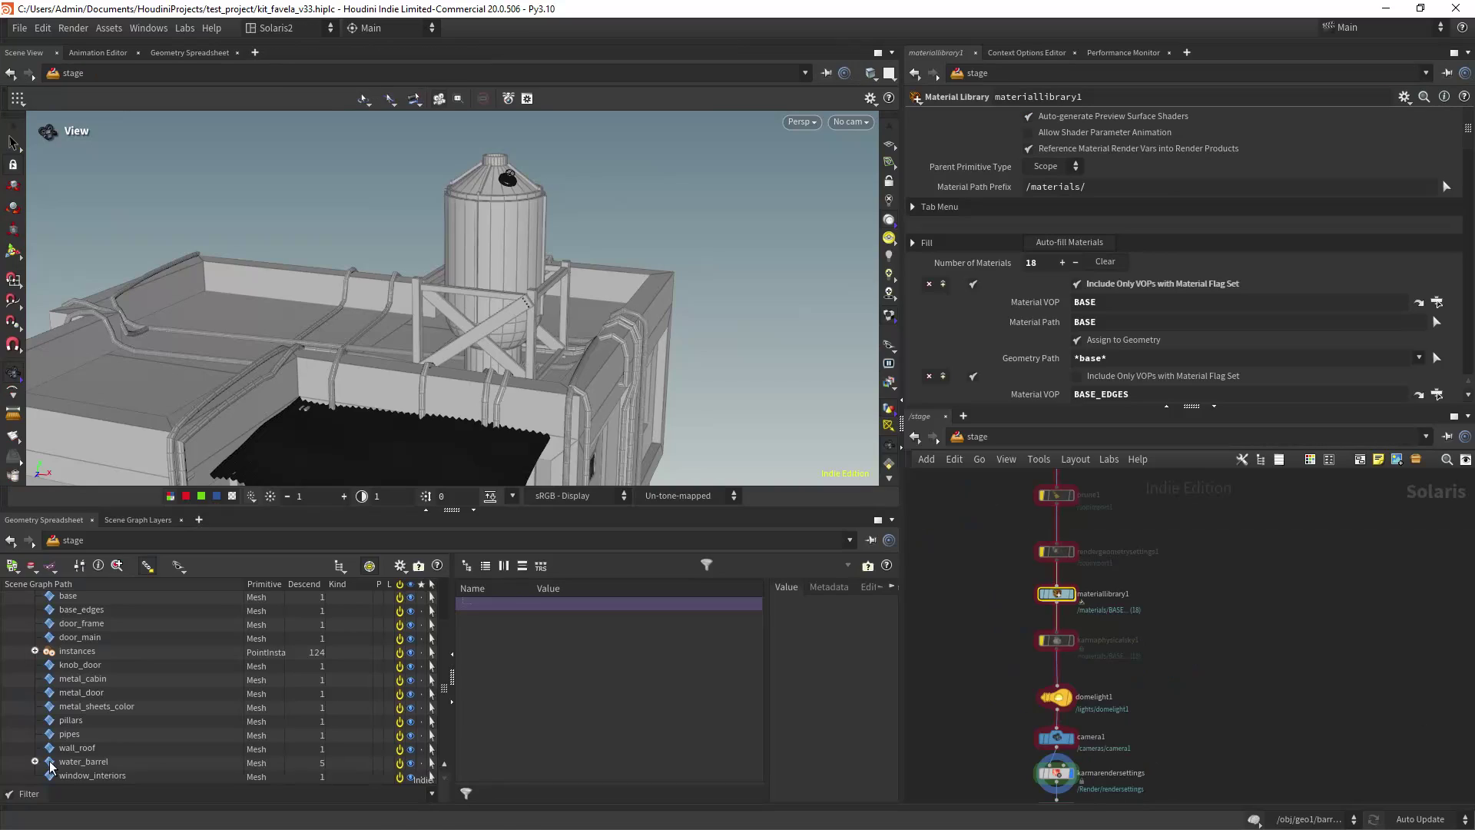
Expand the water_barrel mesh in the Solaris scene graph and inspect its water_barrel_main subset.
{"action": "left_click", "coordinate": [102, 765]}
{"action": "left_click", "coordinate": [35, 762]}
{"action": "left_click_drag", "start_coordinate": [446, 661], "coordinate": [451, 732]}
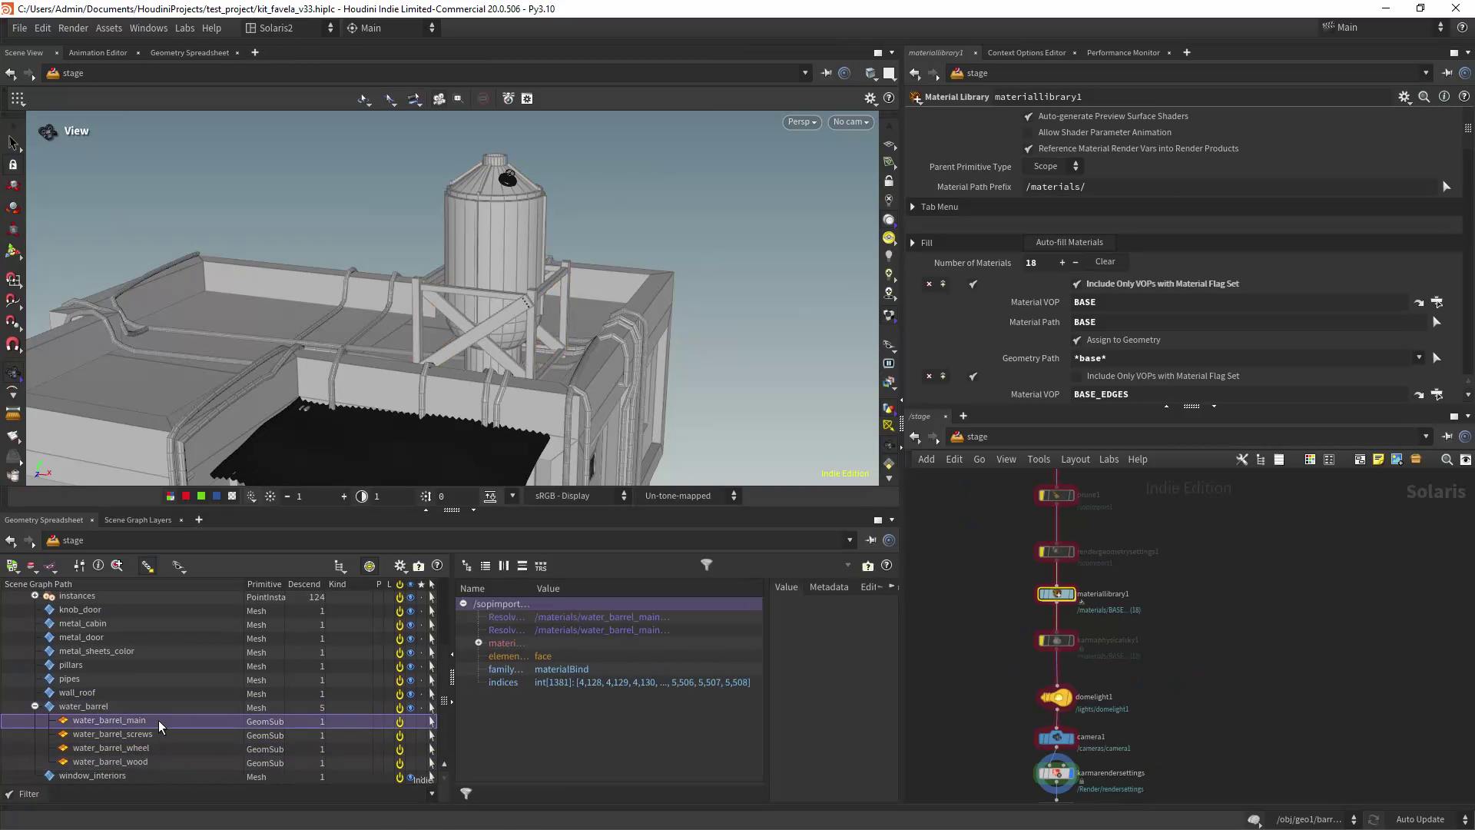
Check the Subset Groups setting in the import data of sopimport1 and list its available groups.
{"action": "middle_click_drag", "start_coordinate": [977, 542], "coordinate": [968, 711]}
{"action": "left_click", "coordinate": [1049, 590]}
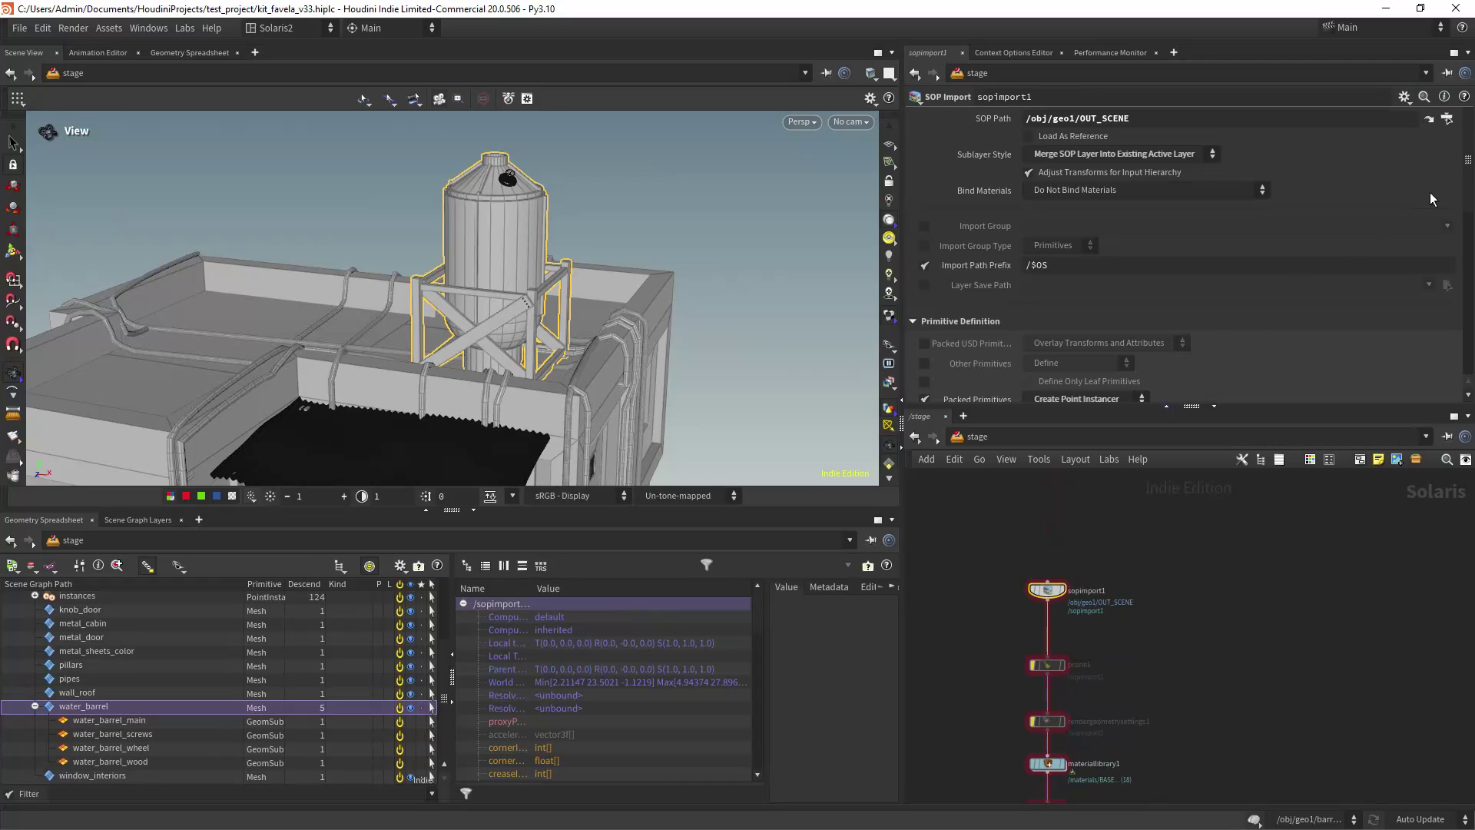
{"action": "scroll", "coordinate": [1430, 198], "scroll_direction": "down", "scroll_amount": 8}
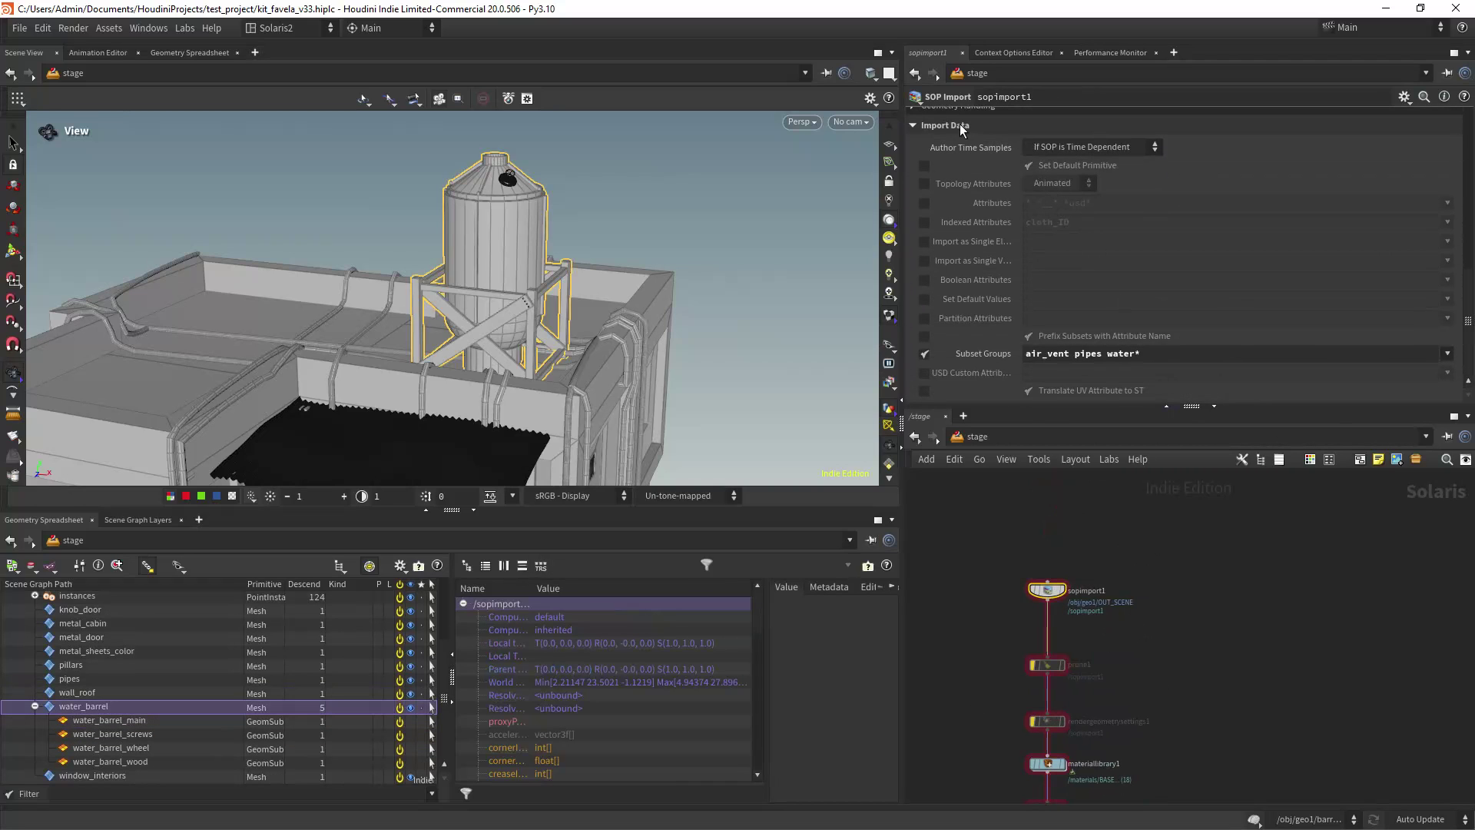
{"action": "left_click", "coordinate": [925, 355]}
{"action": "left_click", "coordinate": [1447, 353]}
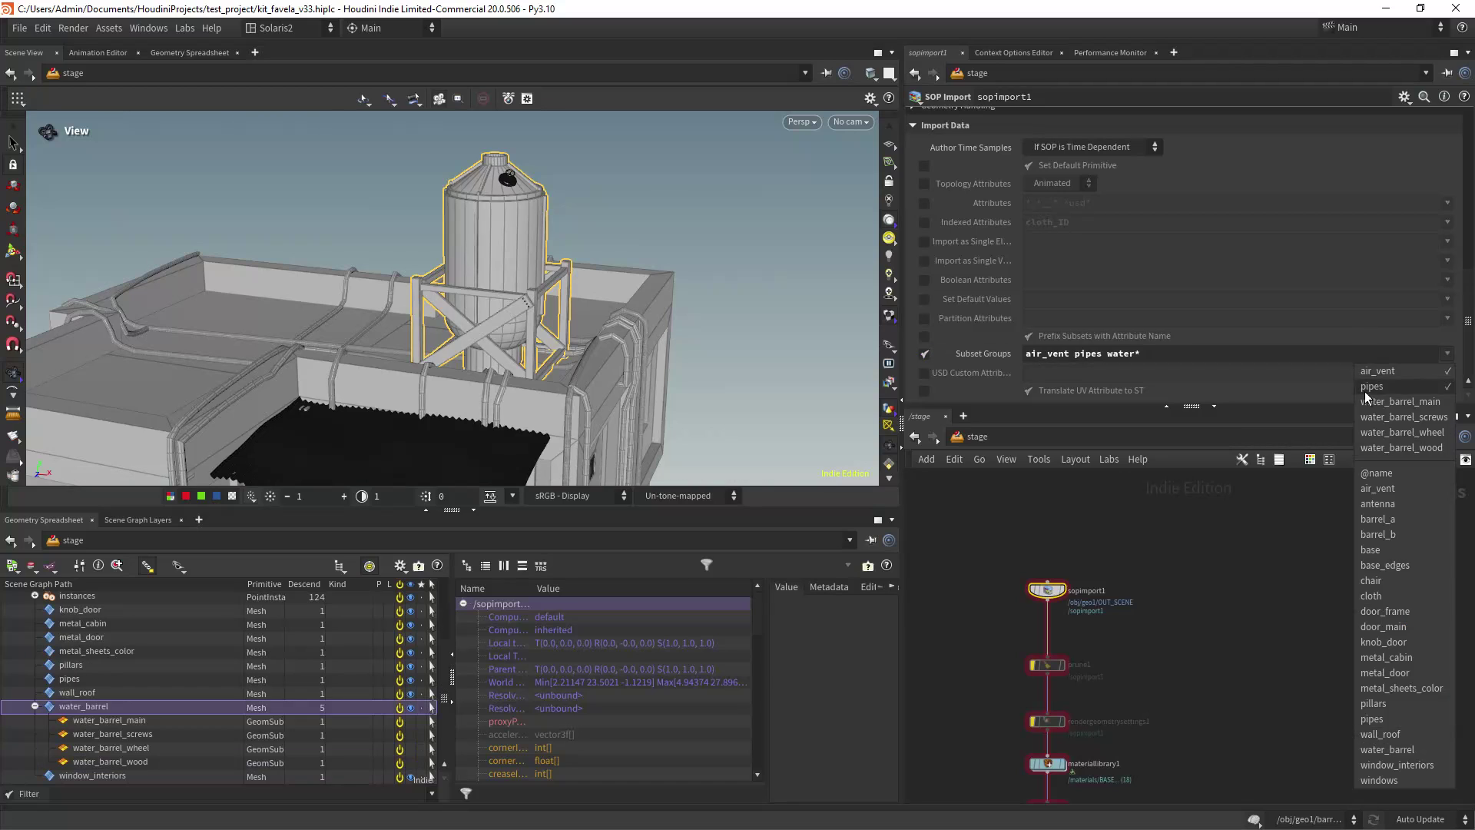
Review the geometry paths assigned to the water_barrel_main, Water_barrel_wood and air_vent_pipes materials in materiallibrary1.
{"action": "left_click", "coordinate": [1046, 763]}
{"action": "middle_click_drag", "start_coordinate": [998, 691], "coordinate": [985, 563]}
{"action": "scroll", "coordinate": [1079, 281], "scroll_direction": "down", "scroll_amount": 10}
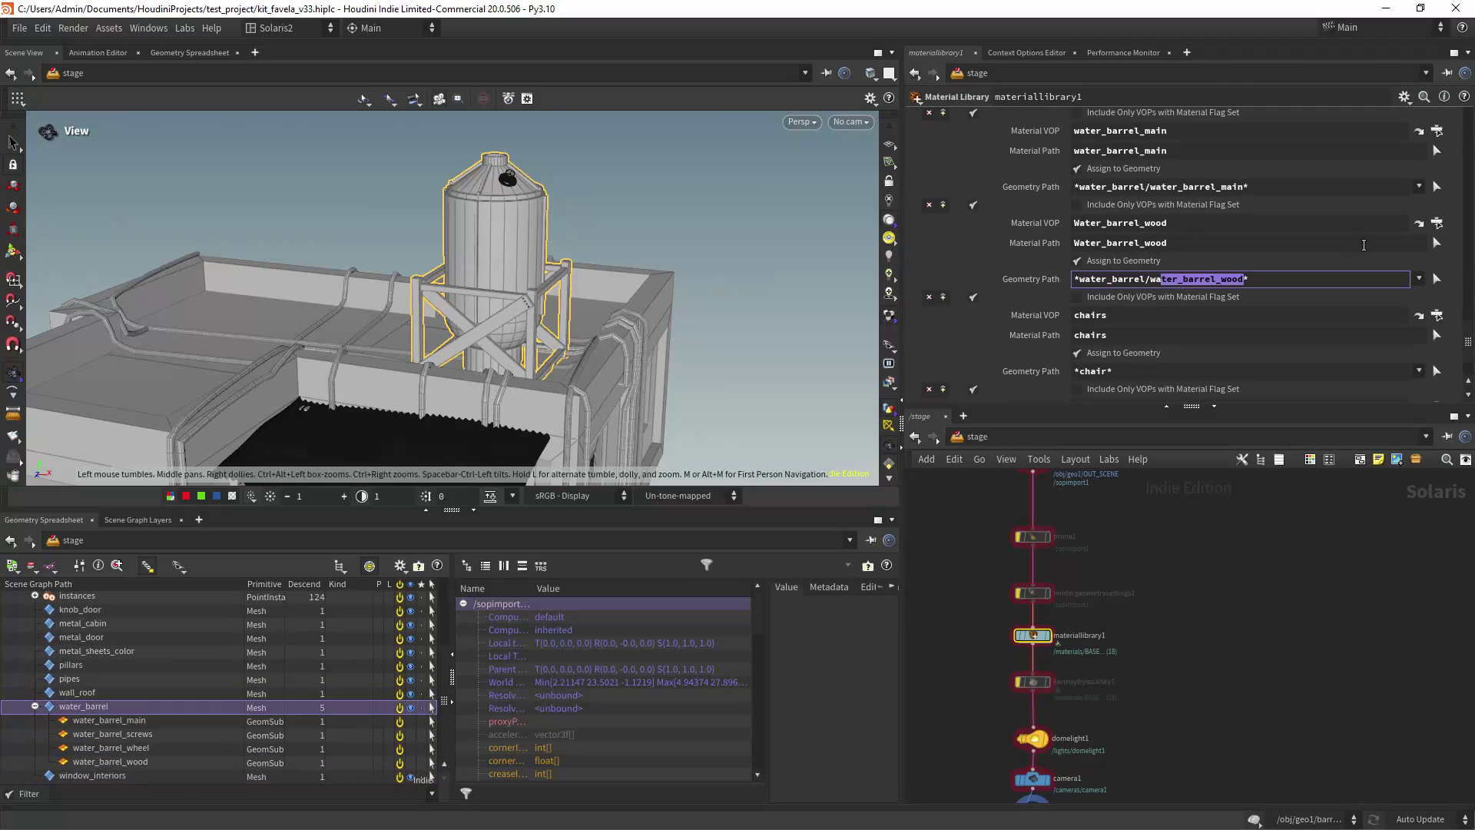
{"action": "left_click_drag", "start_coordinate": [1468, 345], "coordinate": [1468, 326]}
{"action": "left_click_drag", "start_coordinate": [1243, 313], "coordinate": [1189, 313]}
{"action": "left_click_drag", "start_coordinate": [1203, 220], "coordinate": [1345, 220]}
{"action": "scroll", "coordinate": [639, 346], "scroll_direction": "down", "scroll_amount": 2}
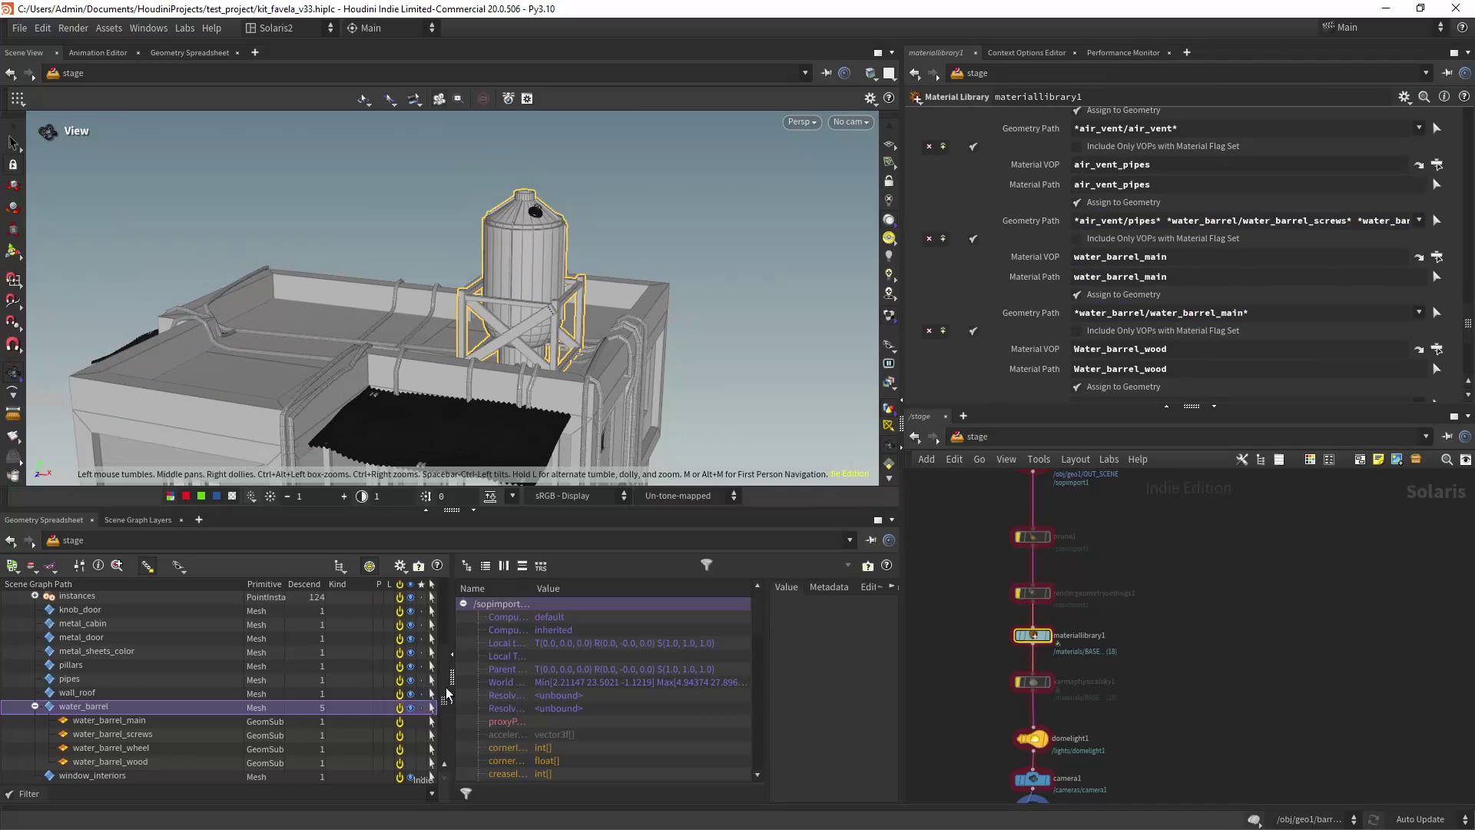
Expand the air_vent prototype under instances and inspect its air_vent and pipes subsets in the scene graph and viewport.
{"action": "left_click_drag", "start_coordinate": [447, 688], "coordinate": [446, 682]}
{"action": "left_click", "coordinate": [35, 618]}
{"action": "left_click", "coordinate": [129, 674]}
{"action": "left_click", "coordinate": [125, 688]}
{"action": "scroll", "coordinate": [305, 457], "scroll_direction": "down", "scroll_amount": 4}
{"action": "middle_click_drag", "start_coordinate": [305, 457], "coordinate": [316, 338]}
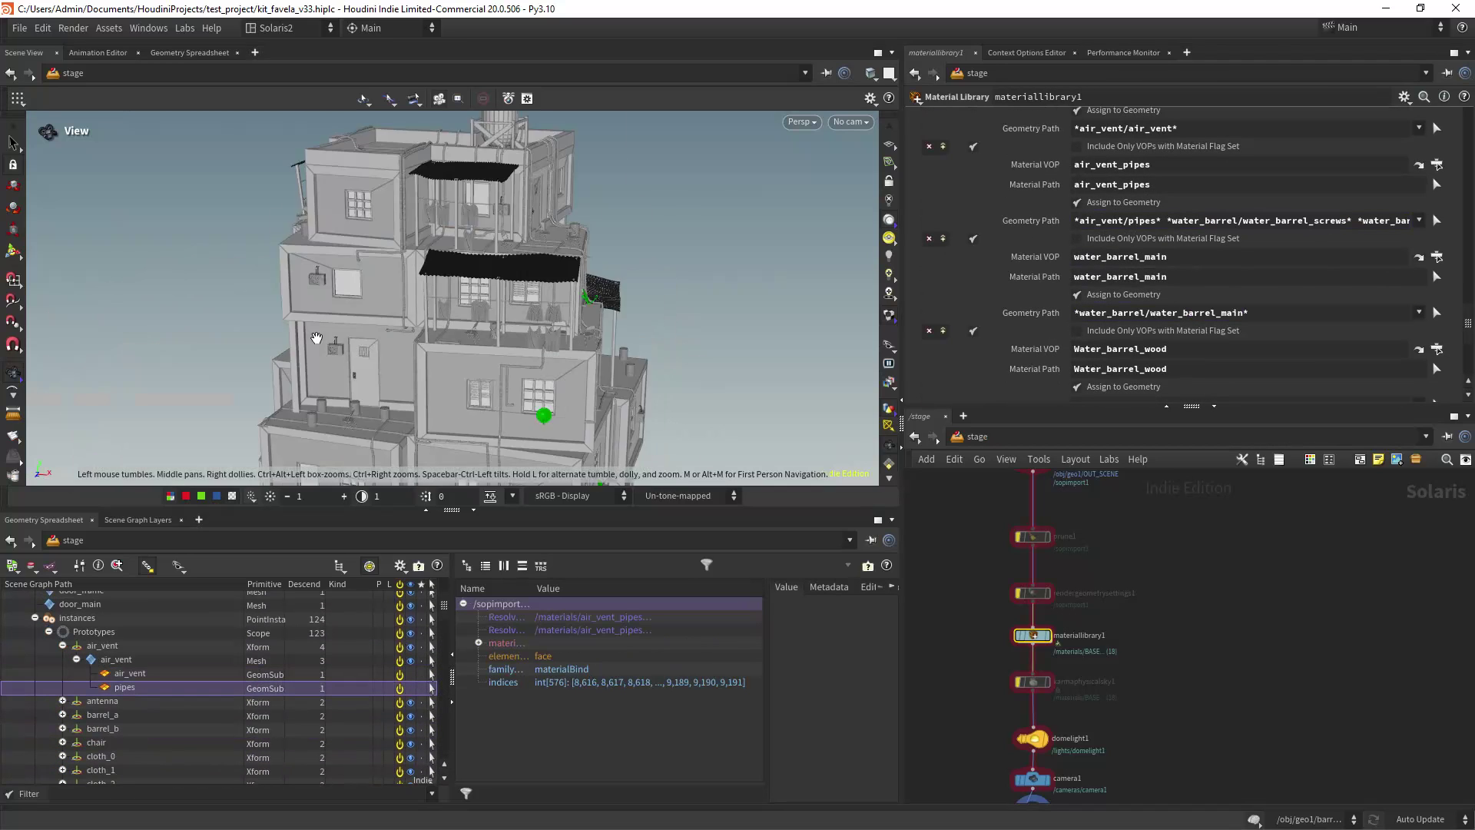
{"action": "key", "text": "f"}
{"action": "scroll", "coordinate": [317, 338], "scroll_direction": "down", "scroll_amount": 6}
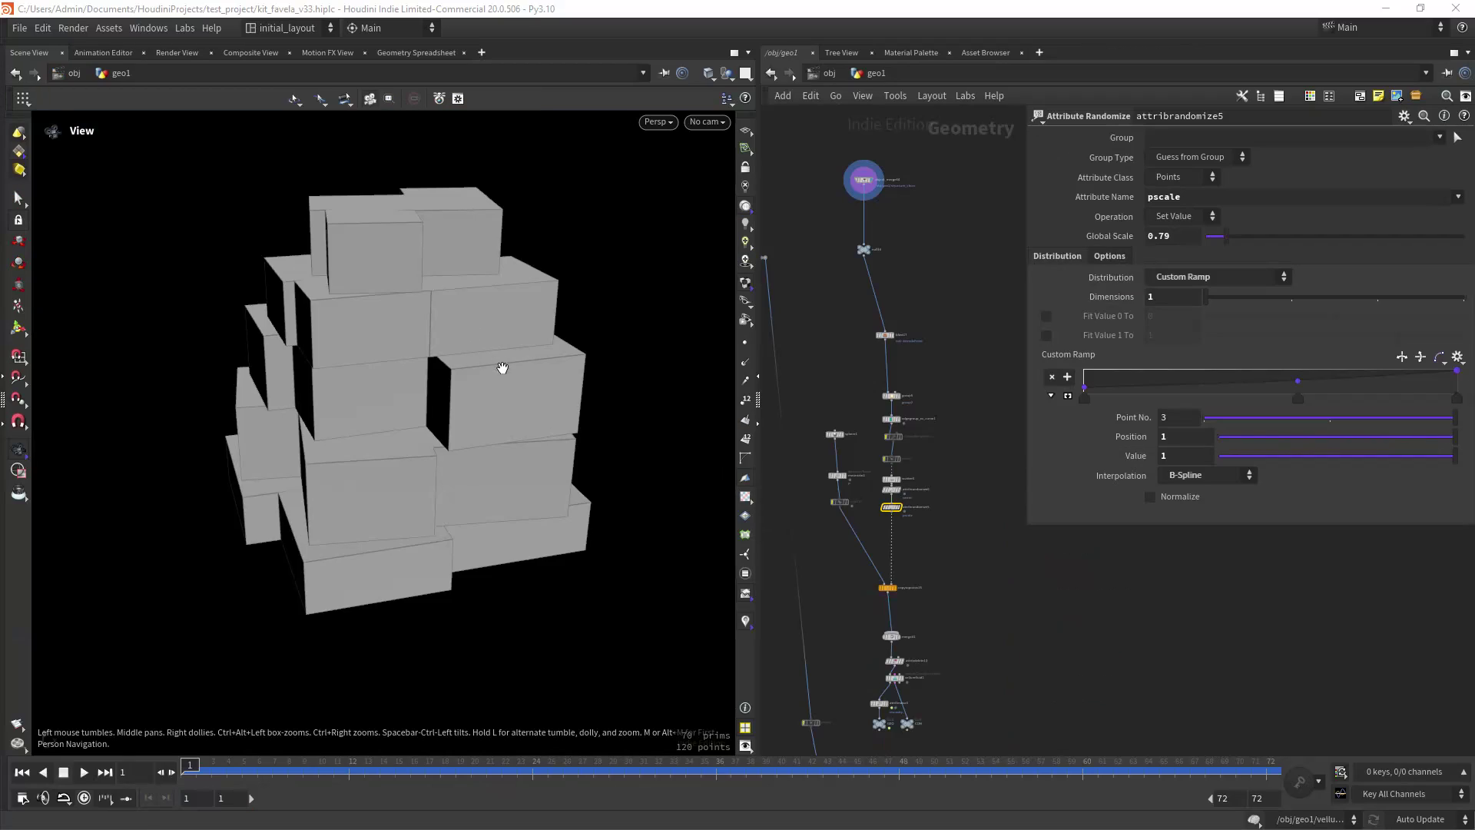
Display the output of copytopoints15 in the geo1 leak network and inspect the scattered pieces along the building edges.
{"action": "mouse_move", "coordinate": [487, 362]}
{"action": "left_mouse_down"}
{"action": "mouse_move", "coordinate": [566, 405]}
{"action": "mouse_move", "coordinate": [488, 388]}
{"action": "left_mouse_up"}
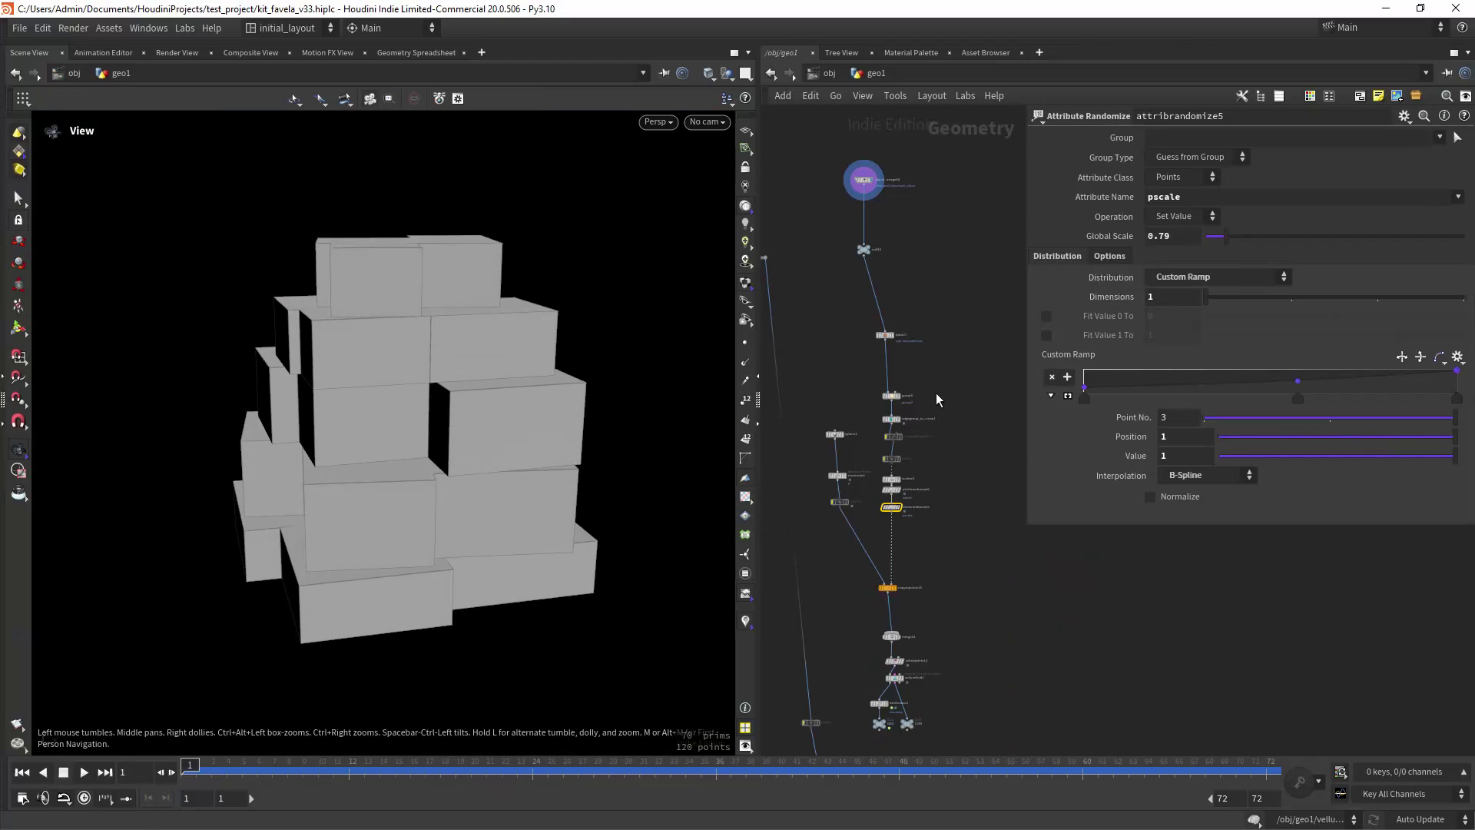
{"action": "scroll", "coordinate": [936, 399], "scroll_direction": "up", "scroll_amount": 3}
{"action": "left_click", "coordinate": [864, 476]}
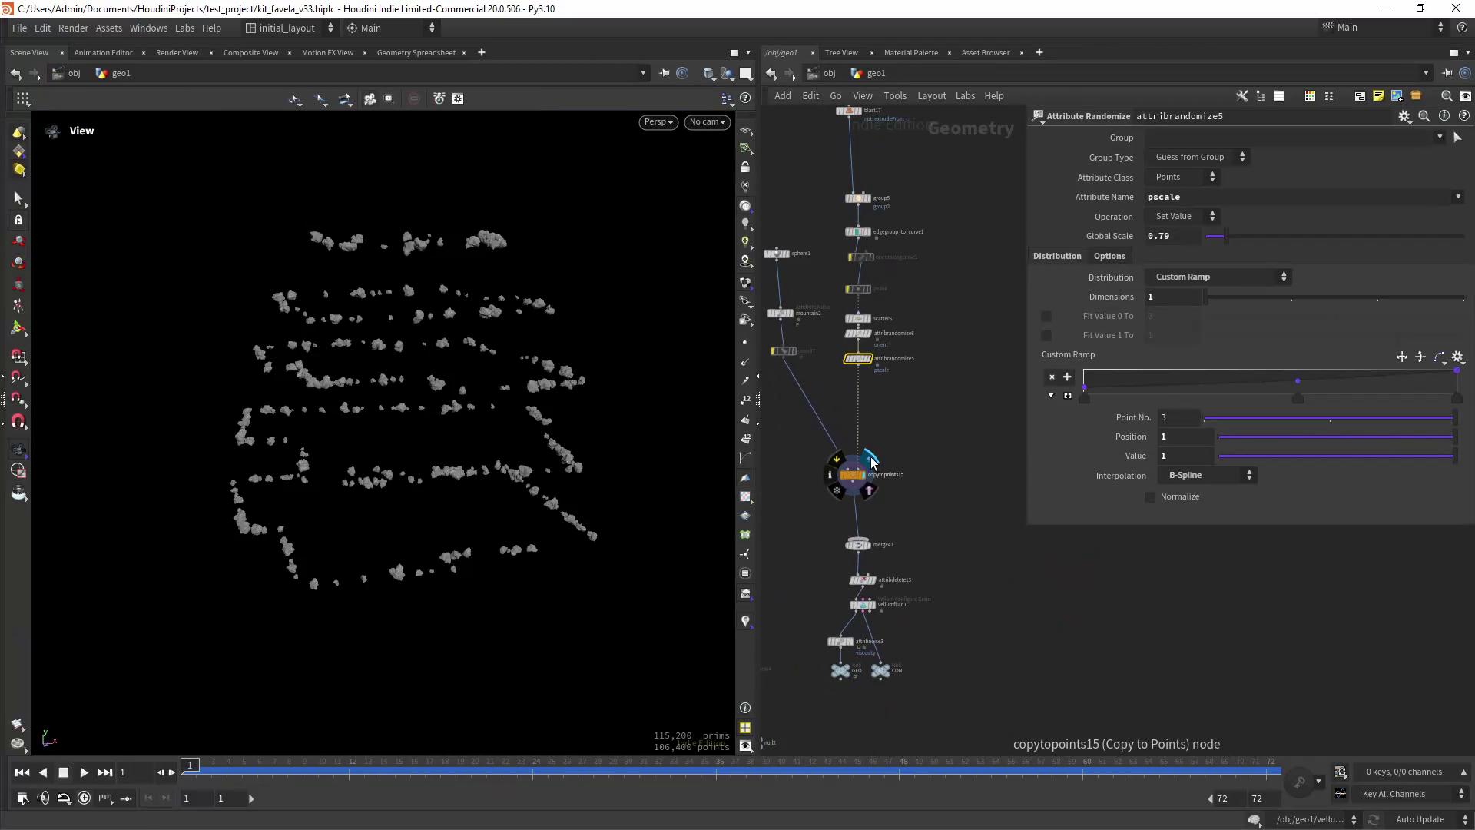
{"action": "left_click_drag", "start_coordinate": [537, 449], "coordinate": [565, 378]}
{"action": "middle_click_drag", "start_coordinate": [904, 528], "coordinate": [915, 382]}
{"action": "scroll", "coordinate": [915, 381], "scroll_direction": "up", "scroll_amount": 3}
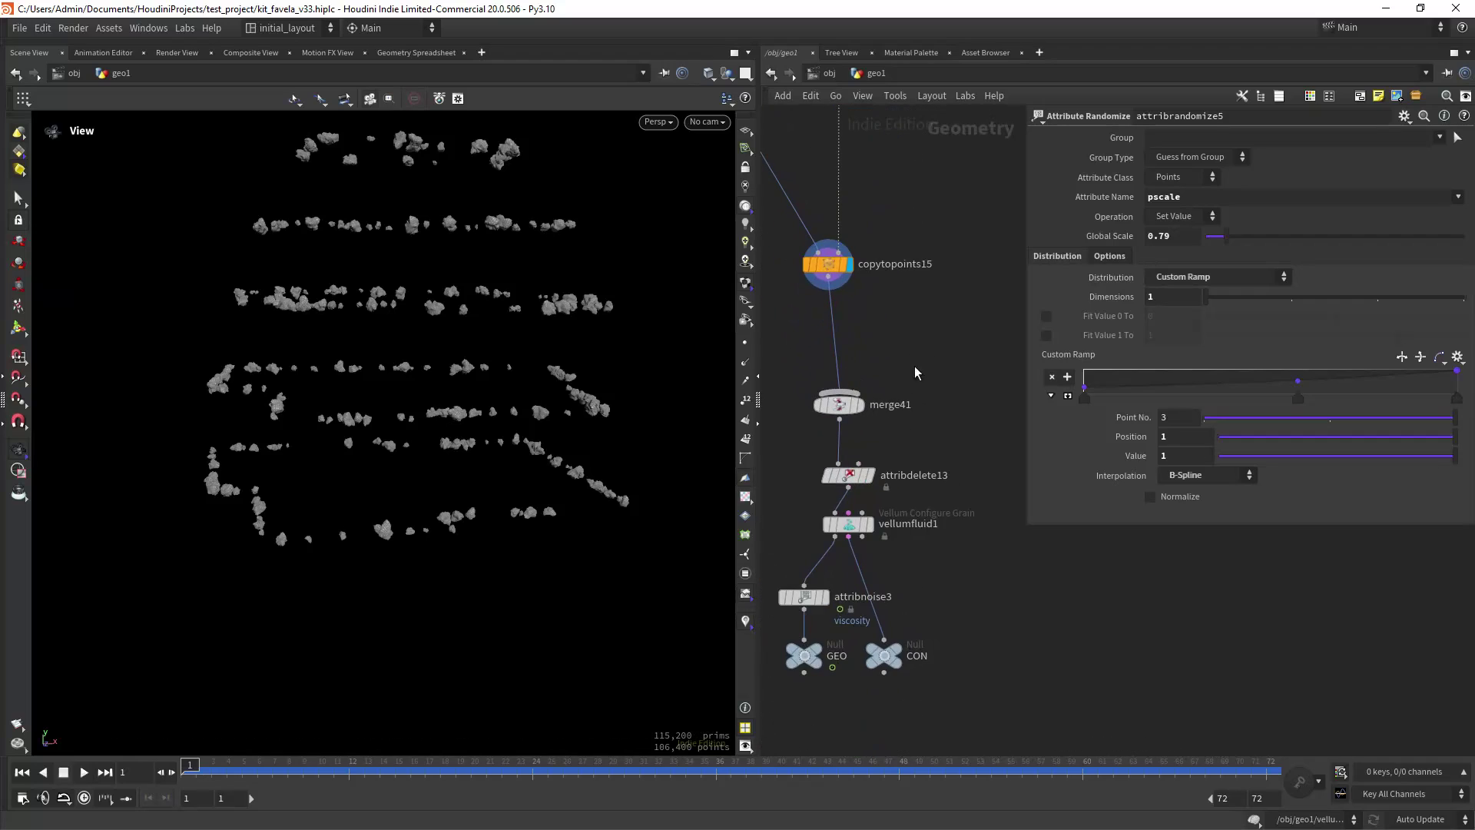
Display vellumfluid1, attribnoise3 and the GEO null in turn, checking the fluid particle settings and the viscosity noise.
{"action": "left_click", "coordinate": [878, 503]}
{"action": "left_click", "coordinate": [848, 526]}
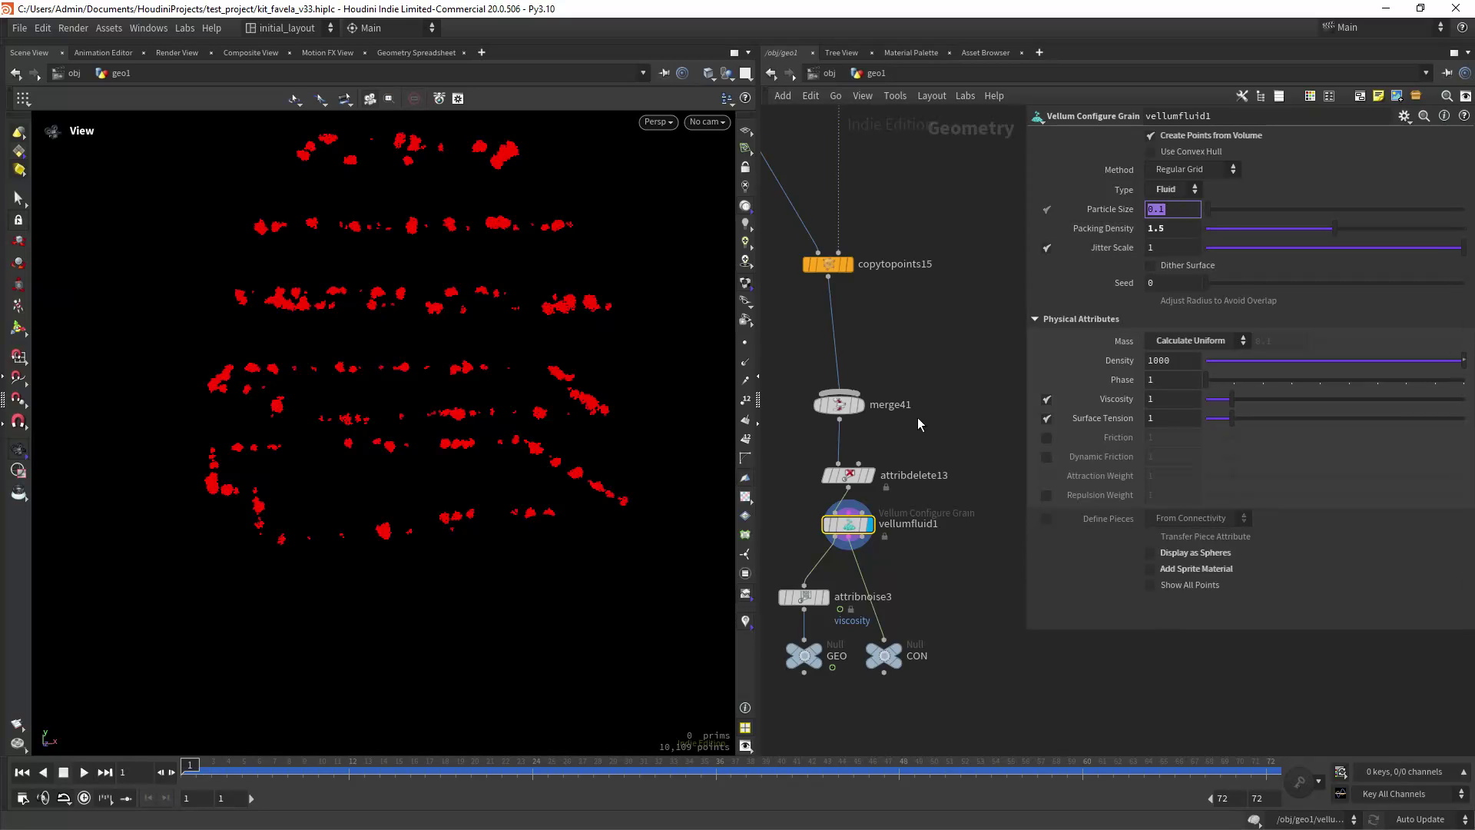
{"action": "middle_click_drag", "start_coordinate": [917, 417], "coordinate": [981, 284]}
{"action": "left_click", "coordinate": [869, 463]}
{"action": "left_click", "coordinate": [896, 441]}
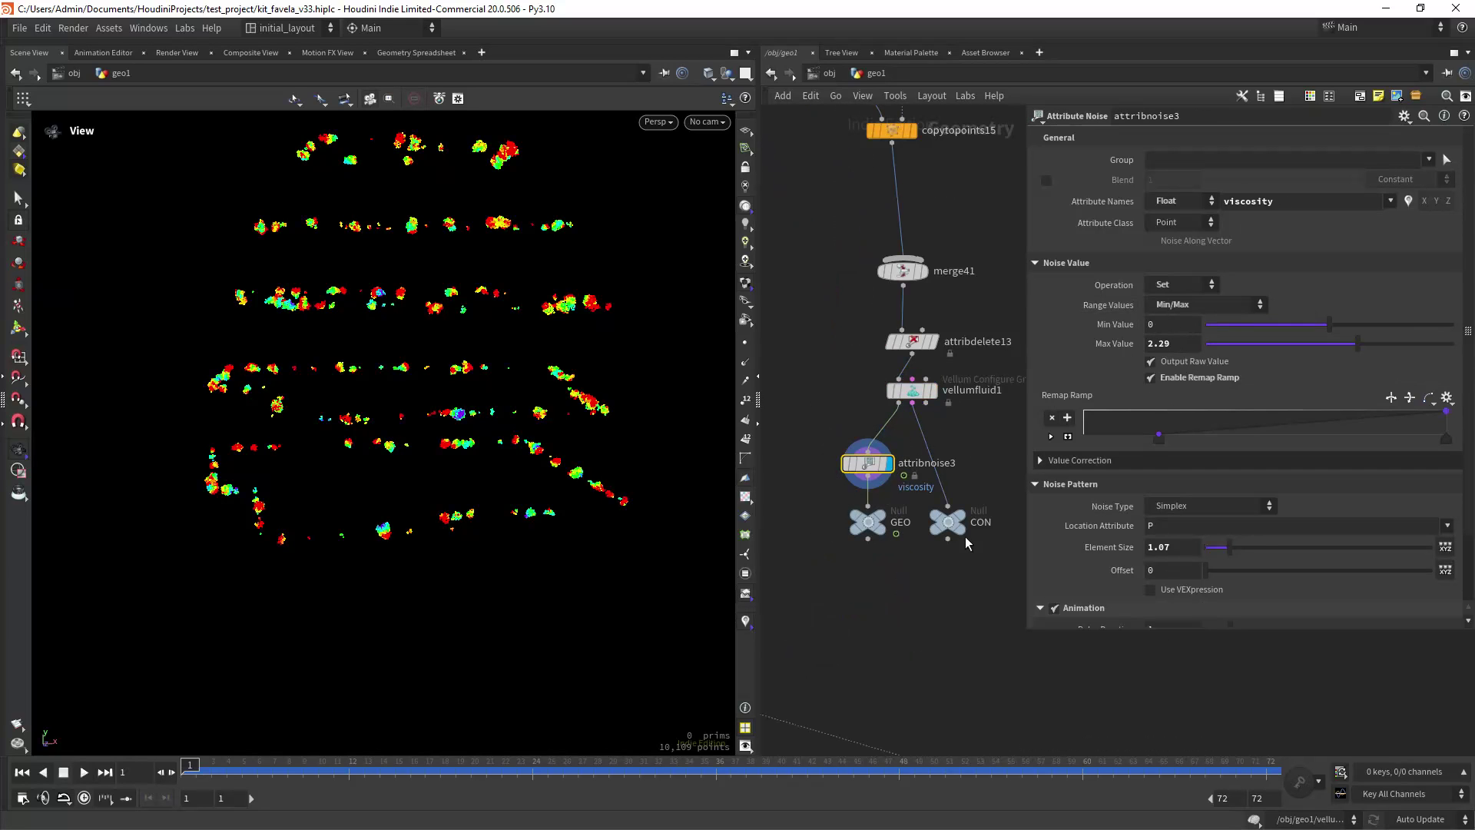
{"action": "left_click", "coordinate": [896, 500]}
Display vellumsolver1 and check its advanced fluid settings for viscosity and surface tension.
{"action": "scroll", "coordinate": [914, 537], "scroll_direction": "down", "scroll_amount": 5}
{"action": "middle_click_drag", "start_coordinate": [925, 563], "coordinate": [951, 568]}
{"action": "scroll", "coordinate": [888, 619], "scroll_direction": "up", "scroll_amount": 2}
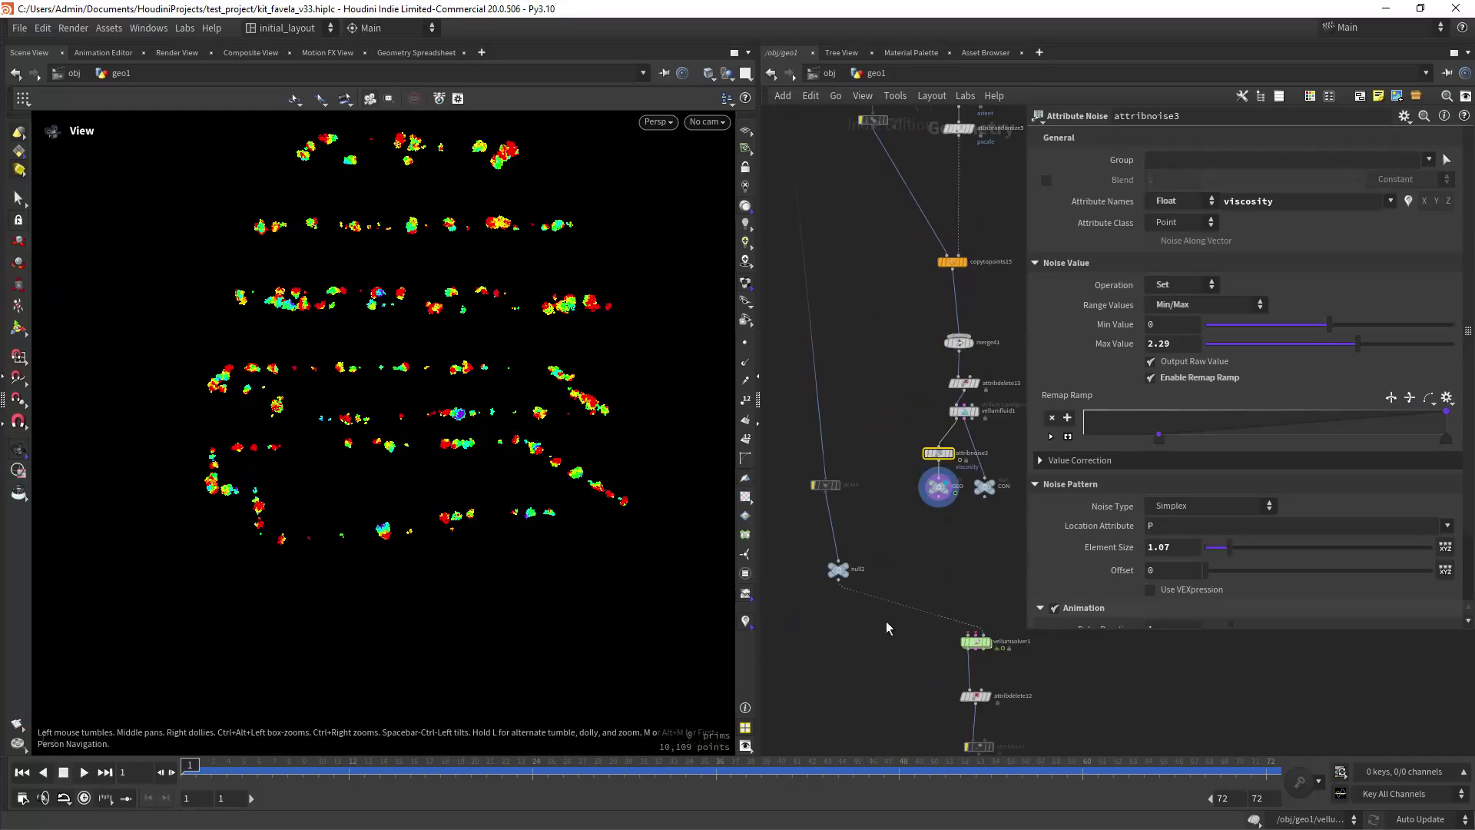
{"action": "left_click", "coordinate": [849, 563]}
{"action": "middle_click_drag", "start_coordinate": [977, 672], "coordinate": [893, 537]}
{"action": "scroll", "coordinate": [892, 537], "scroll_direction": "up", "scroll_amount": 2}
{"action": "left_click", "coordinate": [905, 490]}
{"action": "left_click", "coordinate": [889, 494]}
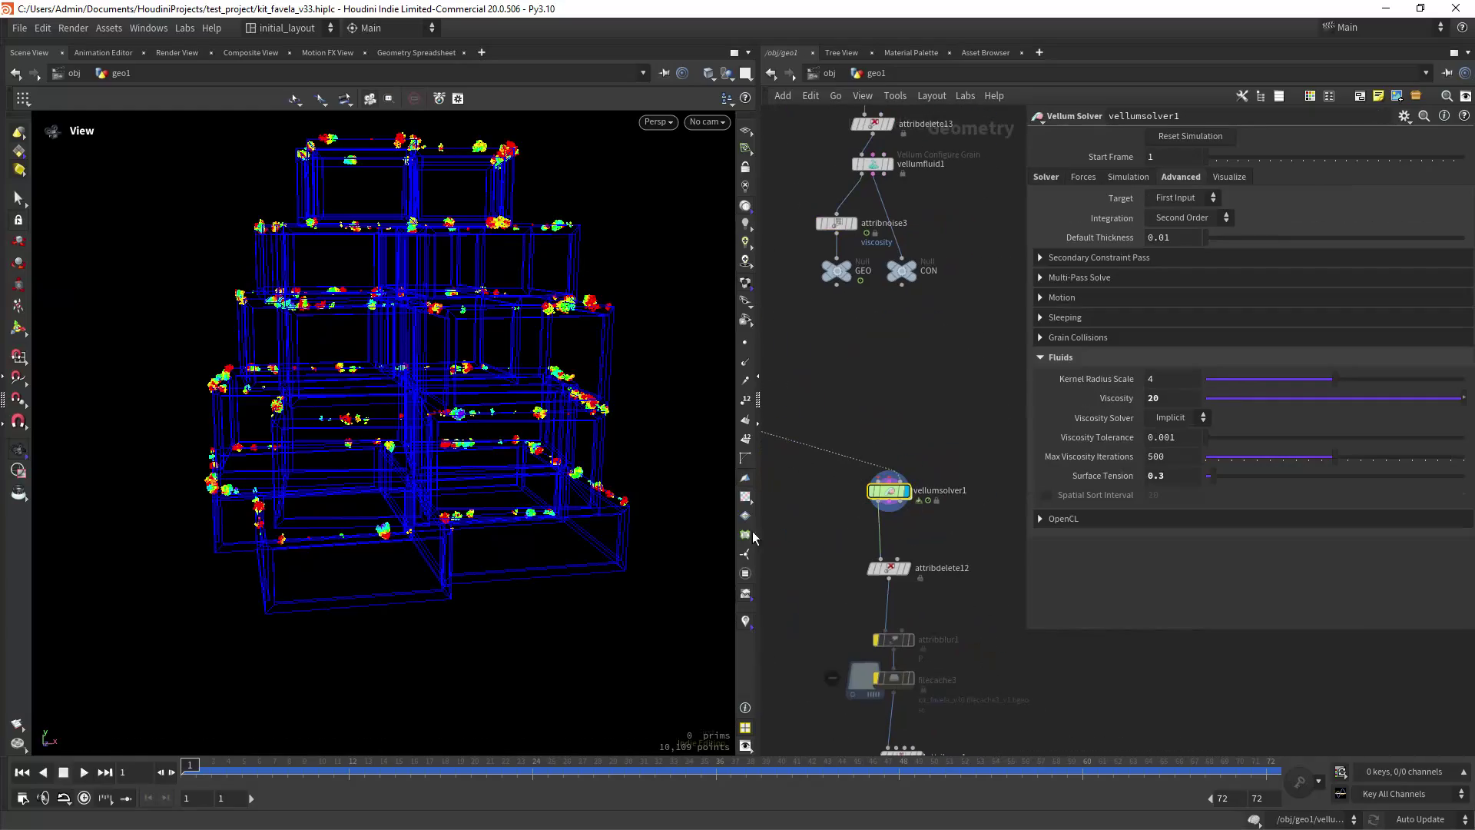
Play the Vellum fluid simulation to inspect the leaks running down the boxes, and pause it.
{"action": "left_click", "coordinate": [84, 772]}
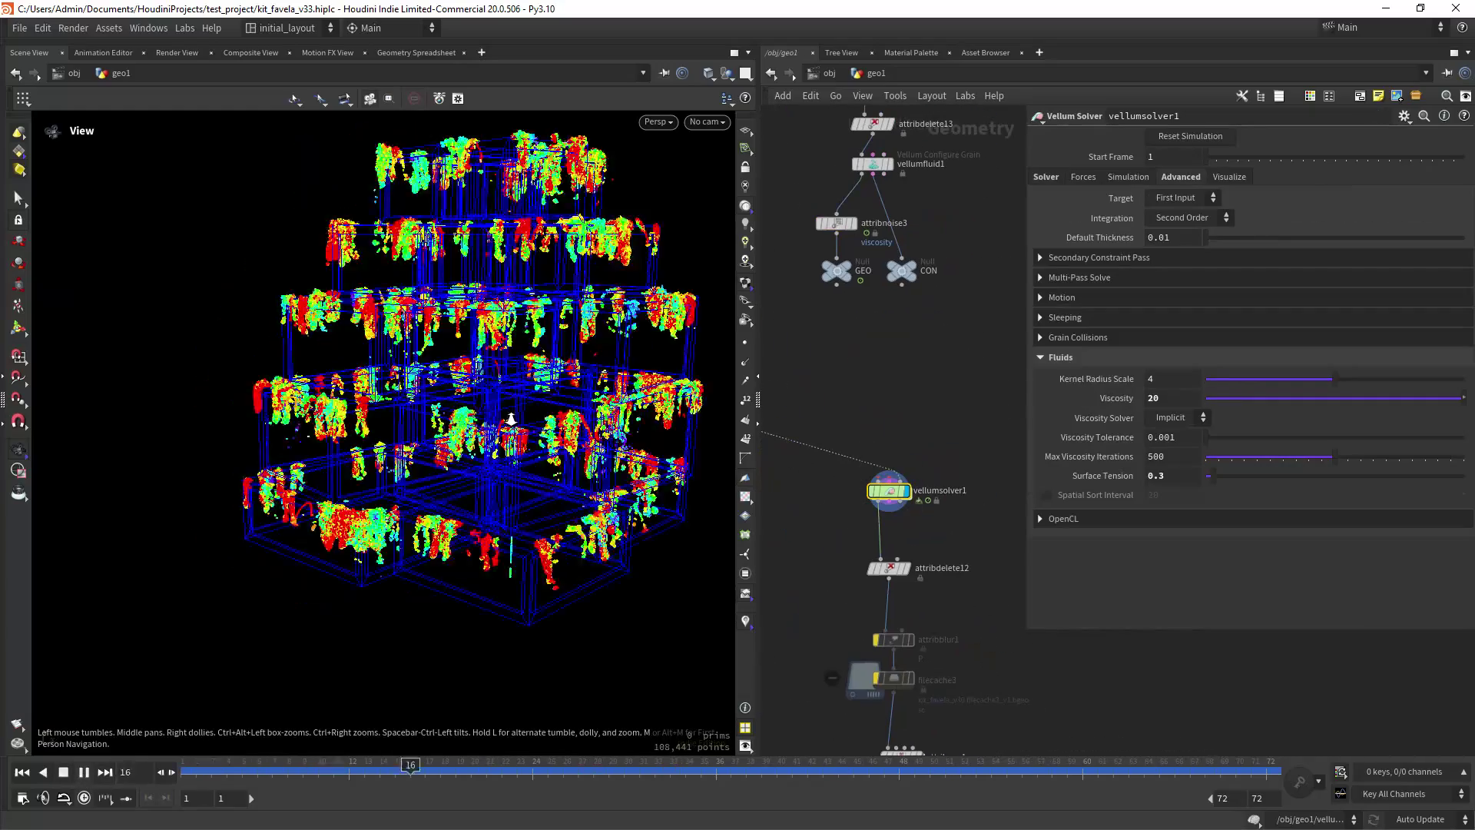
{"action": "scroll", "coordinate": [511, 420], "scroll_direction": "up", "scroll_amount": 2}
{"action": "left_click", "coordinate": [84, 772]}
{"action": "scroll", "coordinate": [397, 504], "scroll_direction": "down", "scroll_amount": 1}
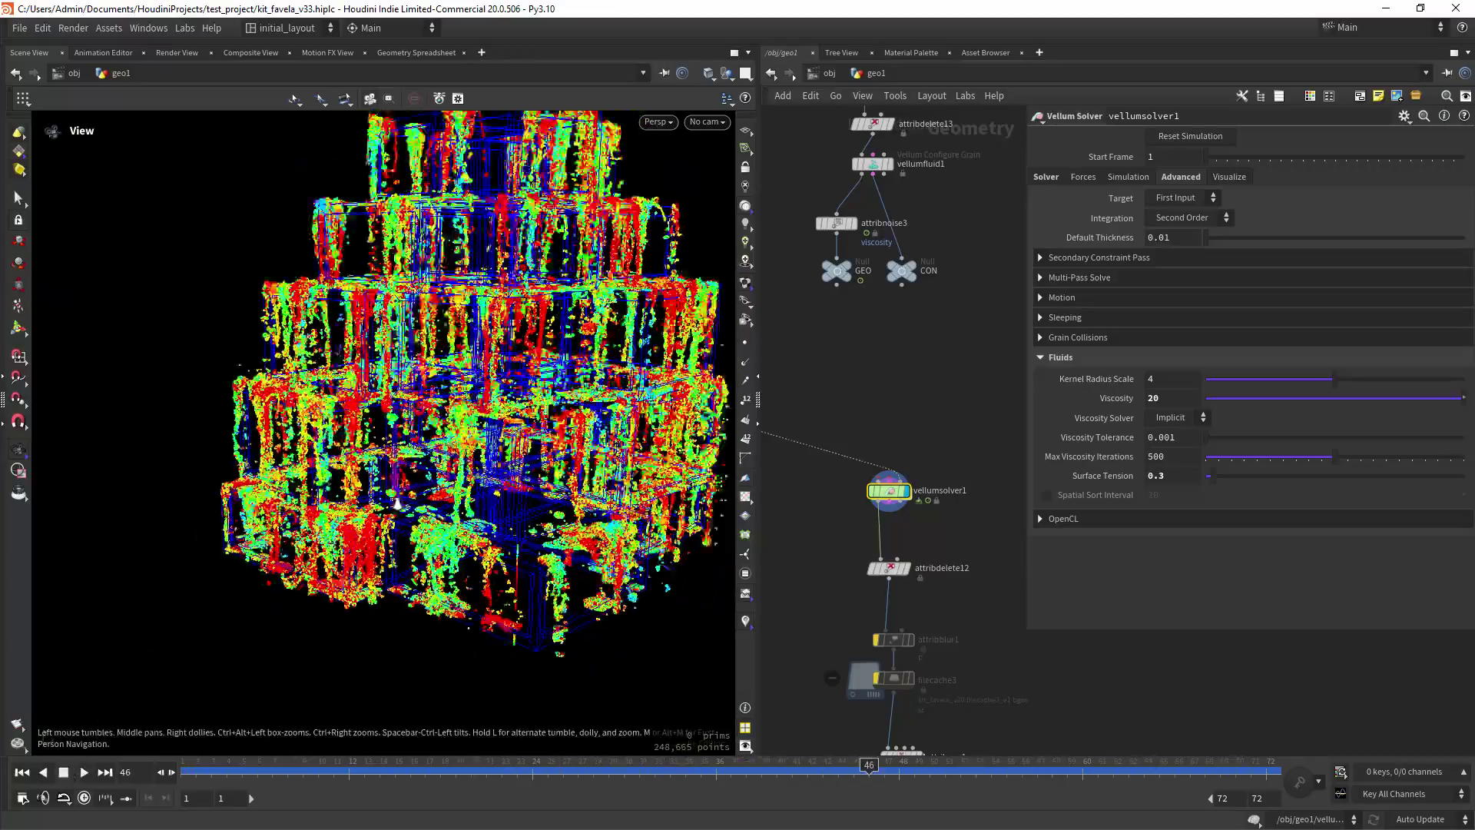
Display attribvop1, blast57 and color16 in sequence to inspect how the simulated leak points are filtered and coloured.
{"action": "scroll", "coordinate": [398, 504], "scroll_direction": "down", "scroll_amount": 2}
{"action": "middle_click_drag", "start_coordinate": [806, 612], "coordinate": [868, 421]}
{"action": "scroll", "coordinate": [869, 422], "scroll_direction": "down", "scroll_amount": 2}
{"action": "middle_click_drag", "start_coordinate": [889, 511], "coordinate": [843, 471]}
{"action": "scroll", "coordinate": [843, 471], "scroll_direction": "up", "scroll_amount": 2}
{"action": "left_click", "coordinate": [924, 495]}
{"action": "left_click", "coordinate": [913, 499]}
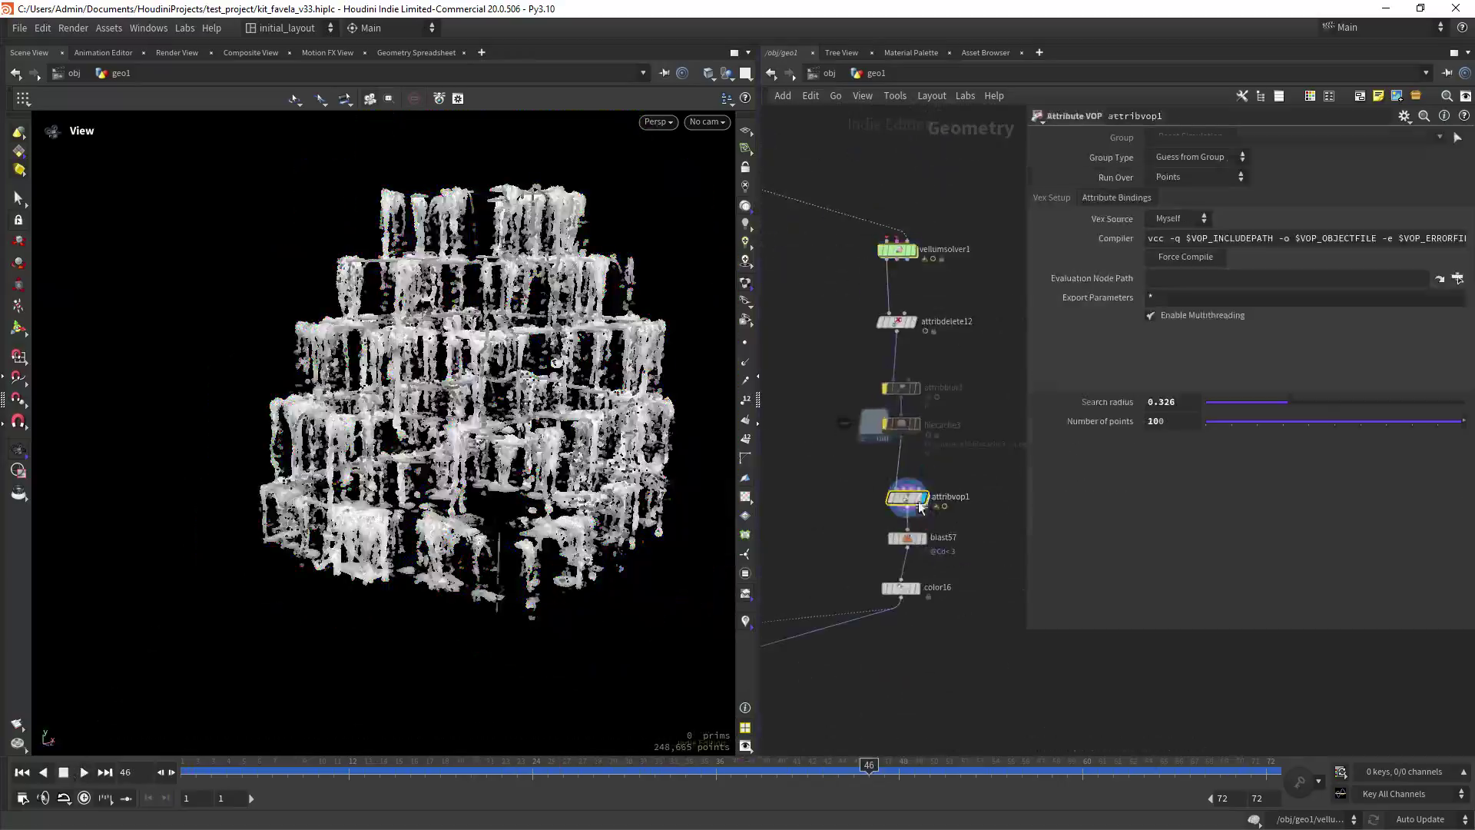
{"action": "left_click", "coordinate": [923, 537]}
{"action": "left_click_drag", "start_coordinate": [584, 461], "coordinate": [530, 470]}
{"action": "scroll", "coordinate": [530, 470], "scroll_direction": "up", "scroll_amount": 1}
{"action": "left_click", "coordinate": [917, 587]}
{"action": "middle_click_drag", "start_coordinate": [835, 511], "coordinate": [928, 489]}
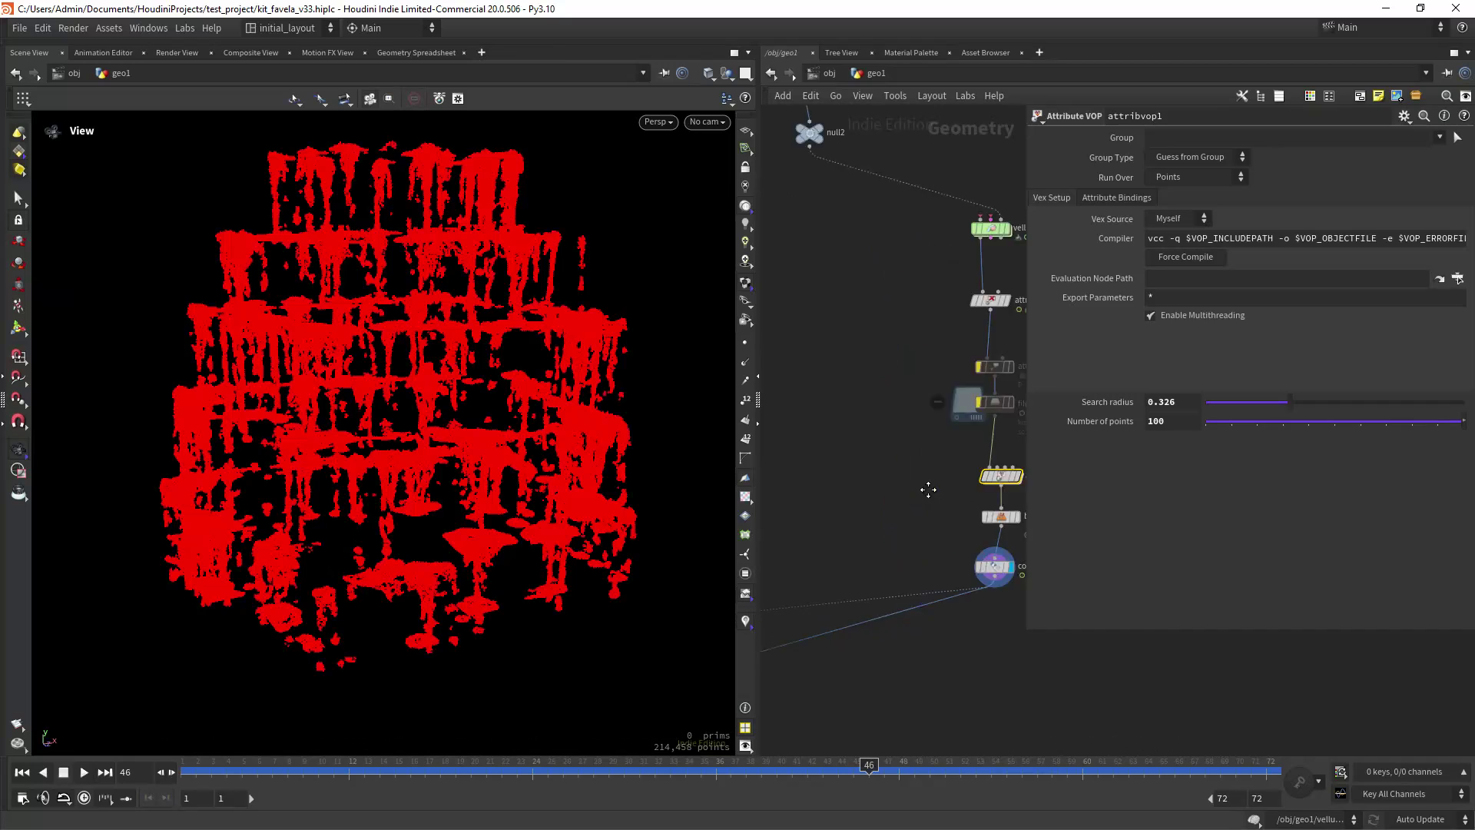
Return to the first frame, display solver1, and play the leak mask simulation before pausing it.
{"action": "scroll", "coordinate": [928, 489], "scroll_direction": "down", "scroll_amount": 4}
{"action": "middle_click_drag", "start_coordinate": [844, 570], "coordinate": [891, 535]}
{"action": "scroll", "coordinate": [837, 482], "scroll_direction": "up", "scroll_amount": 4}
{"action": "left_click_drag", "start_coordinate": [630, 330], "coordinate": [530, 399]}
{"action": "middle_click_drag", "start_coordinate": [869, 583], "coordinate": [900, 437]}
{"action": "left_click", "coordinate": [21, 772]}
{"action": "left_click", "coordinate": [873, 512]}
{"action": "left_click", "coordinate": [856, 510]}
{"action": "left_click", "coordinate": [83, 772]}
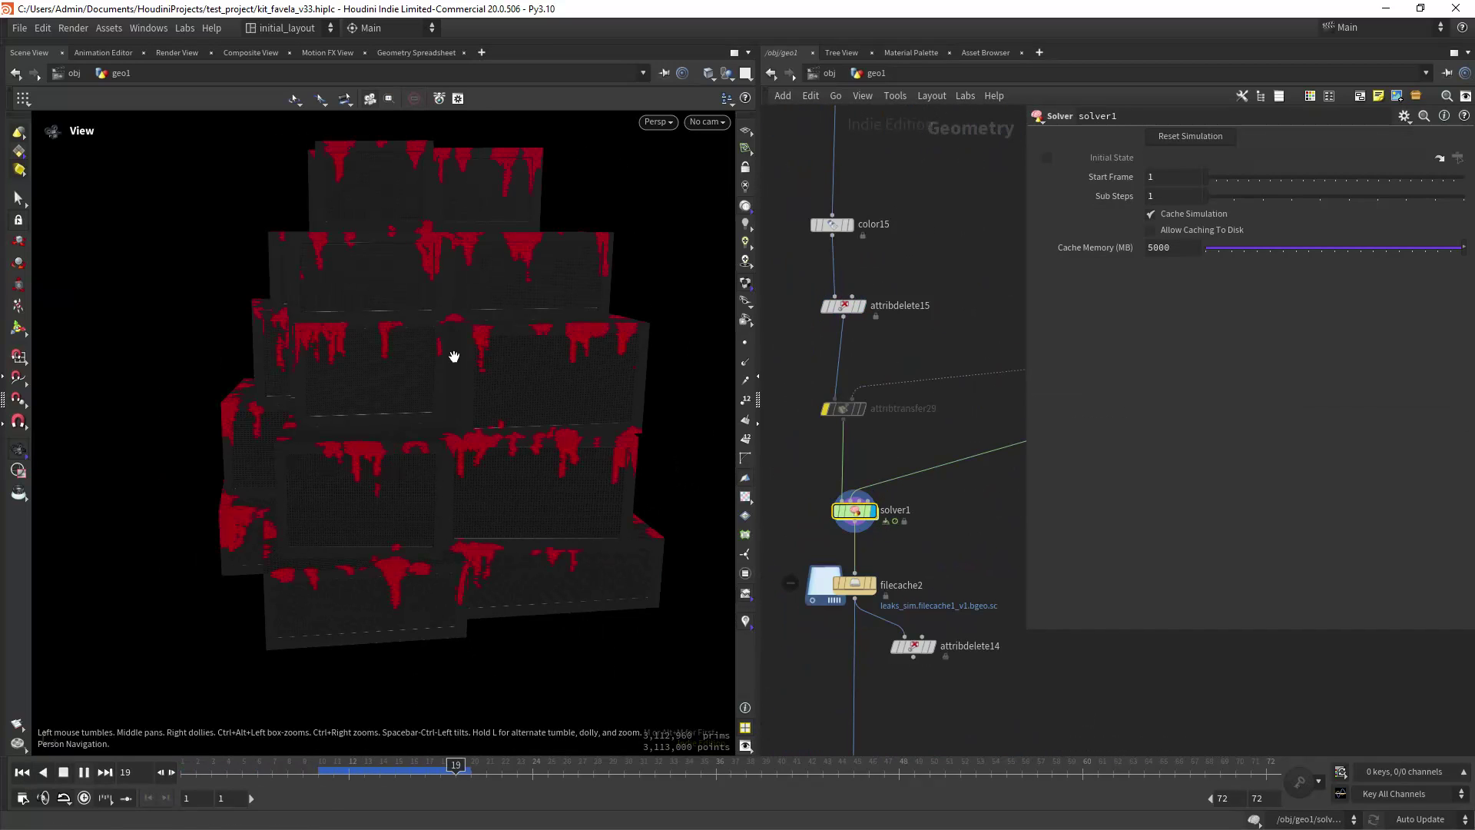
{"action": "left_click", "coordinate": [82, 776]}
Check filecache2, display OUT_LEAKS, and inspect the cached leak mask on the building at the first frame.
{"action": "scroll", "coordinate": [313, 484], "scroll_direction": "down", "scroll_amount": 3}
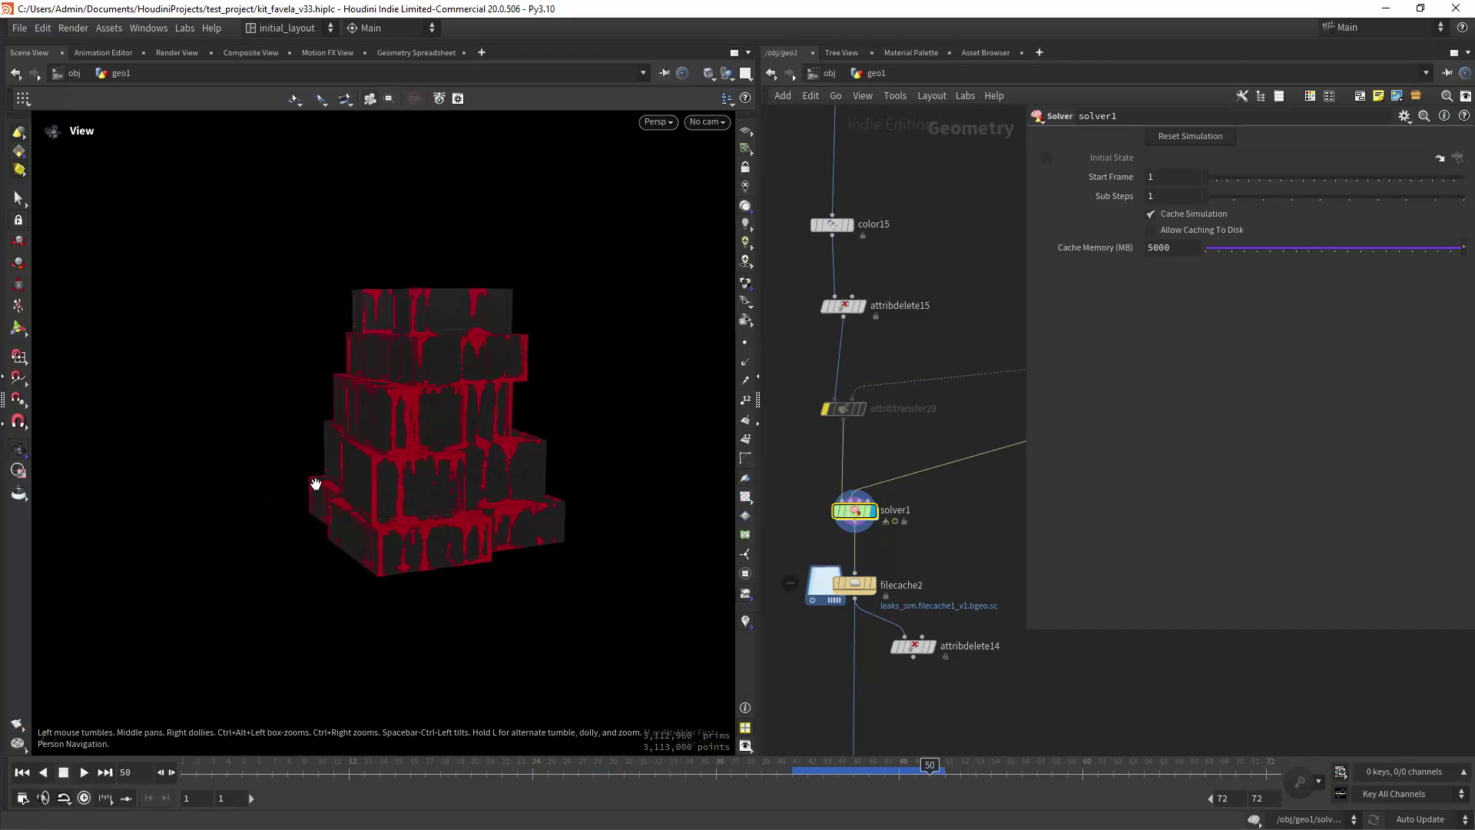
{"action": "left_click_drag", "start_coordinate": [313, 484], "coordinate": [399, 482]}
{"action": "scroll", "coordinate": [867, 273], "scroll_direction": "down", "scroll_amount": 1}
{"action": "left_click", "coordinate": [855, 543]}
{"action": "middle_click_drag", "start_coordinate": [883, 607], "coordinate": [857, 404]}
{"action": "mouse_move", "coordinate": [859, 557]}
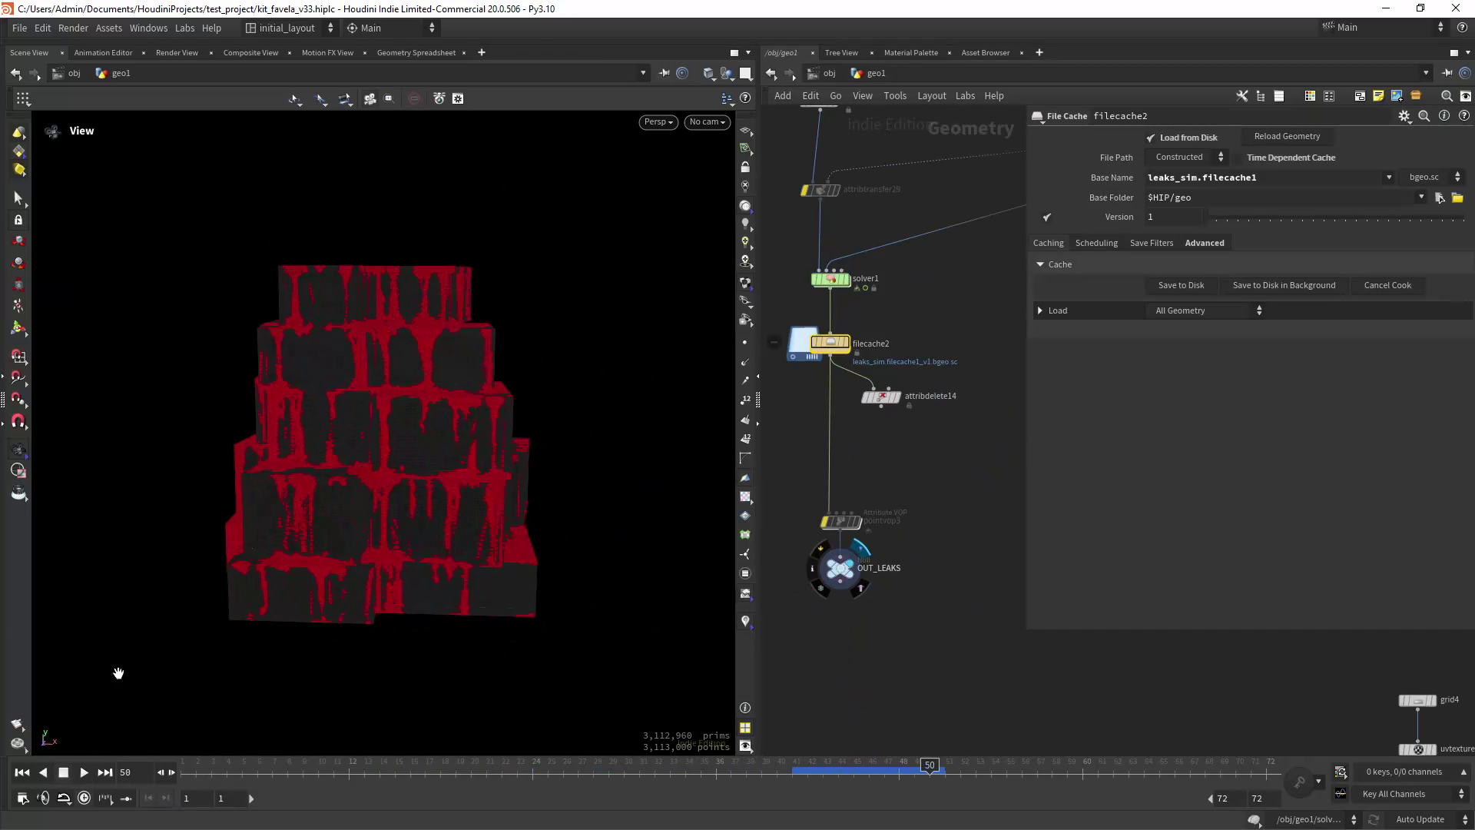
{"action": "left_click", "coordinate": [21, 772]}
{"action": "scroll", "coordinate": [322, 481], "scroll_direction": "up", "scroll_amount": 3}
{"action": "left_click_drag", "start_coordinate": [331, 481], "coordinate": [304, 478]}
{"action": "scroll", "coordinate": [776, 470], "scroll_direction": "down", "scroll_amount": 4}
{"action": "scroll", "coordinate": [886, 468], "scroll_direction": "up", "scroll_amount": 3}
Open img1 in the compositing network and view the leak texture from attribute_import1 in the Composite View.
{"action": "left_click", "coordinate": [826, 75]}
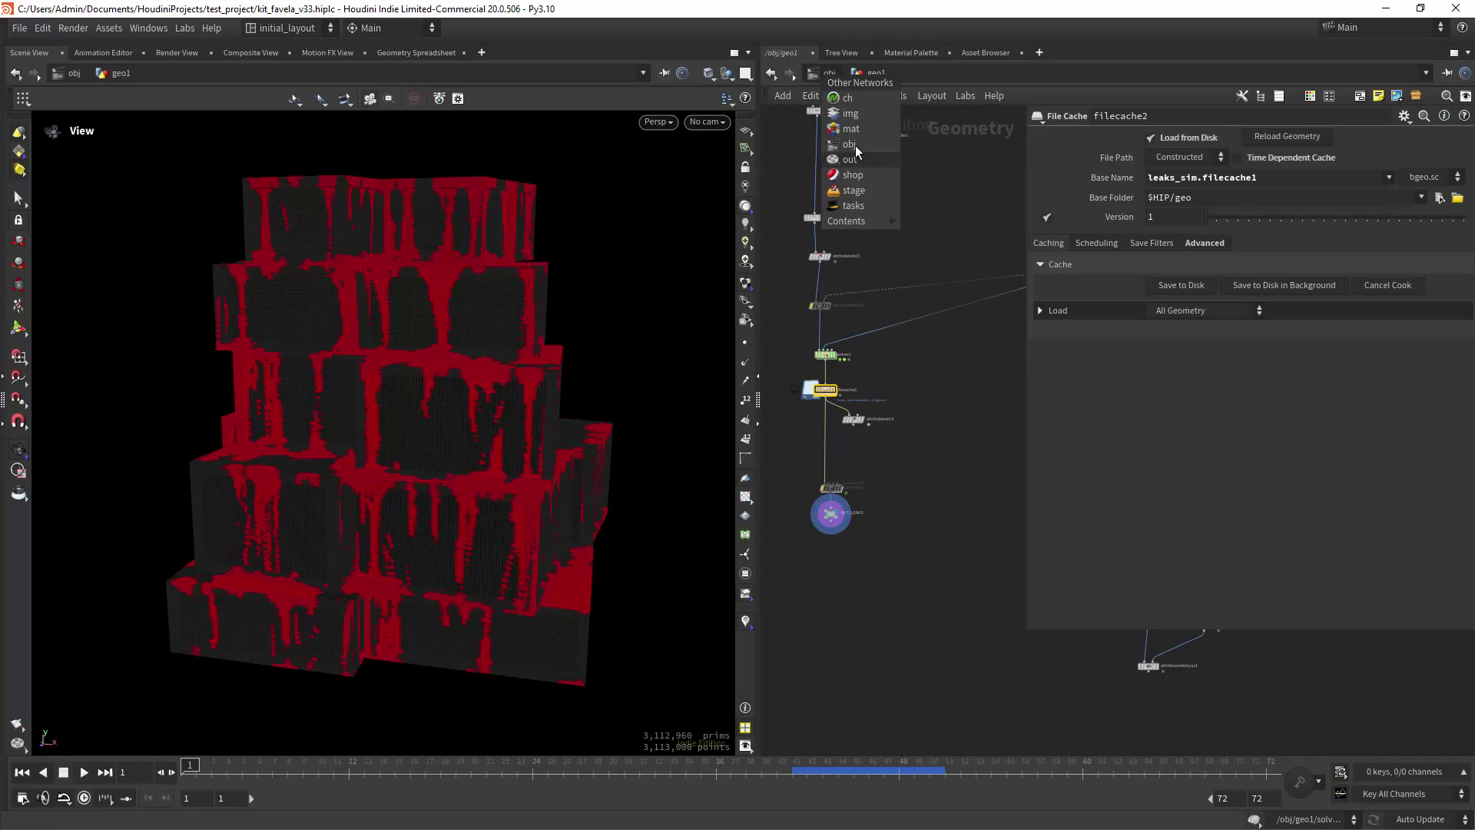
{"action": "left_click", "coordinate": [851, 114]}
{"action": "left_click", "coordinate": [253, 54]}
{"action": "double_click", "coordinate": [926, 441]}
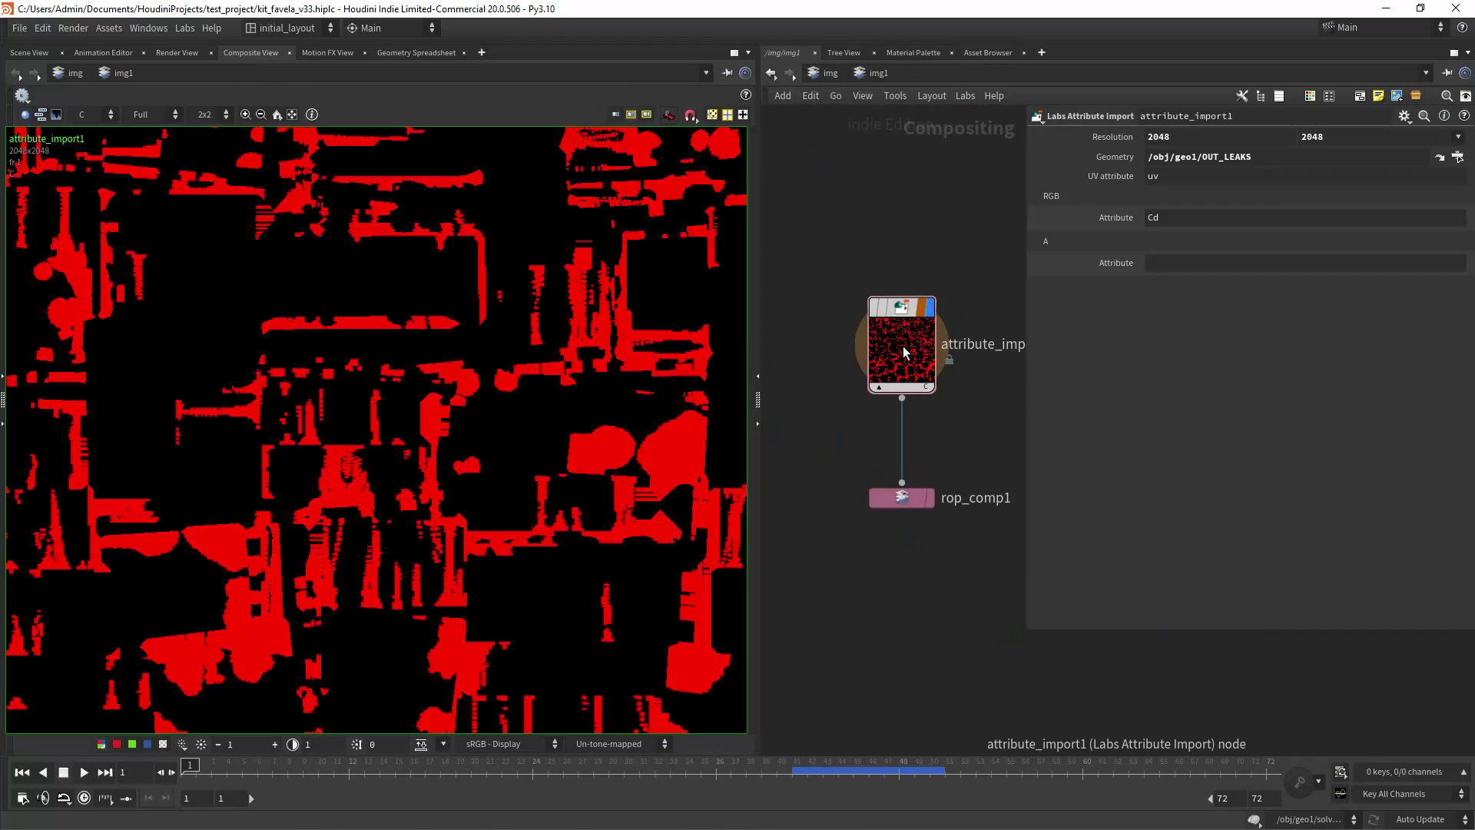
{"action": "left_click", "coordinate": [903, 352]}
{"action": "middle_click_drag", "start_coordinate": [995, 349], "coordinate": [970, 401]}
{"action": "scroll", "coordinate": [969, 401], "scroll_direction": "down", "scroll_amount": 1}
{"action": "scroll", "coordinate": [581, 478], "scroll_direction": "down", "scroll_amount": 5}
Check the output picture settings of rop_comp1 for the leaks texture.
{"action": "left_click", "coordinate": [888, 530]}
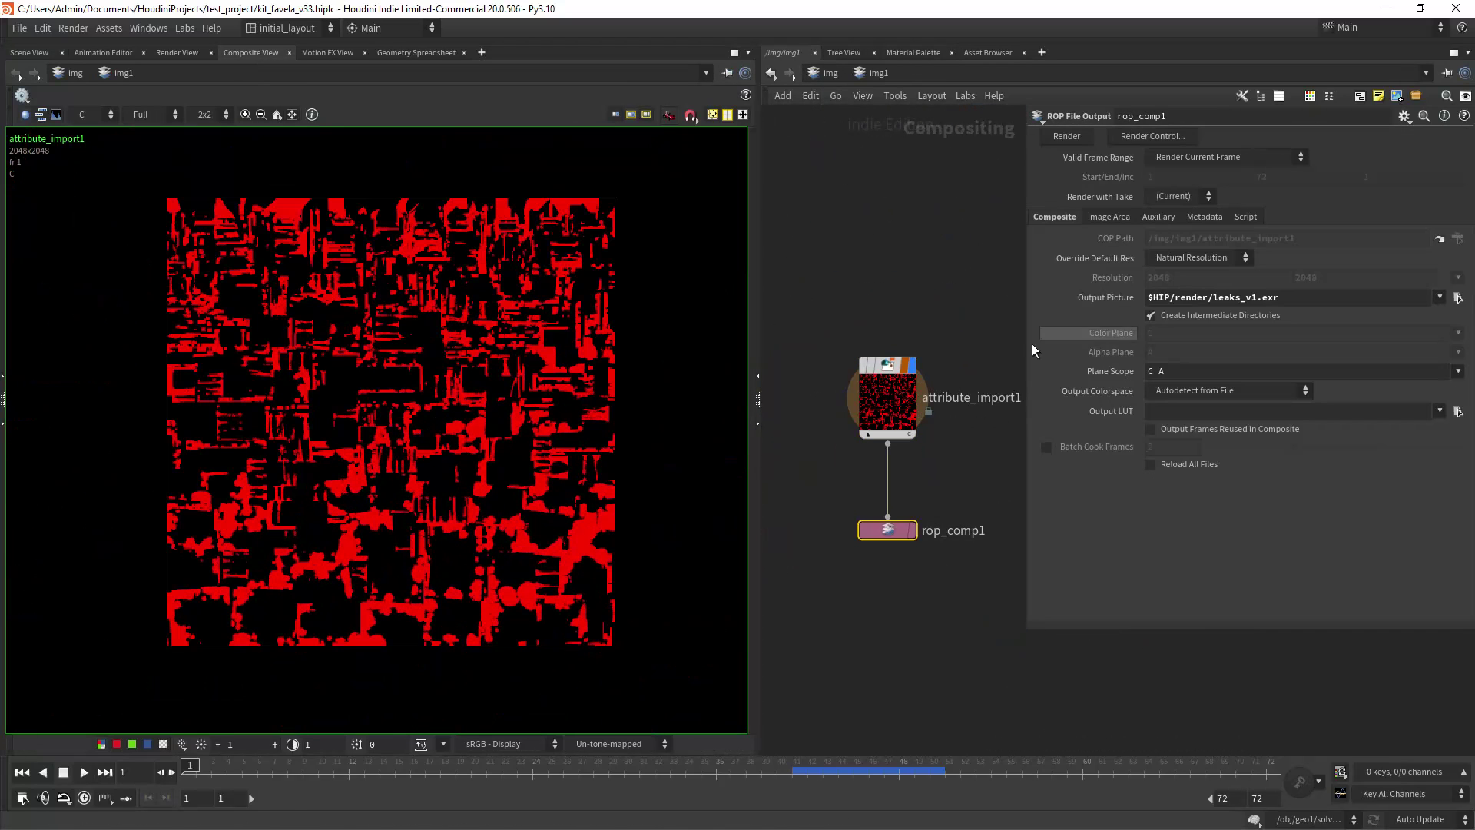
{"action": "scroll", "coordinate": [944, 490], "scroll_direction": "up", "scroll_amount": 2}
{"action": "scroll", "coordinate": [856, 209], "scroll_direction": "down", "scroll_amount": 5}
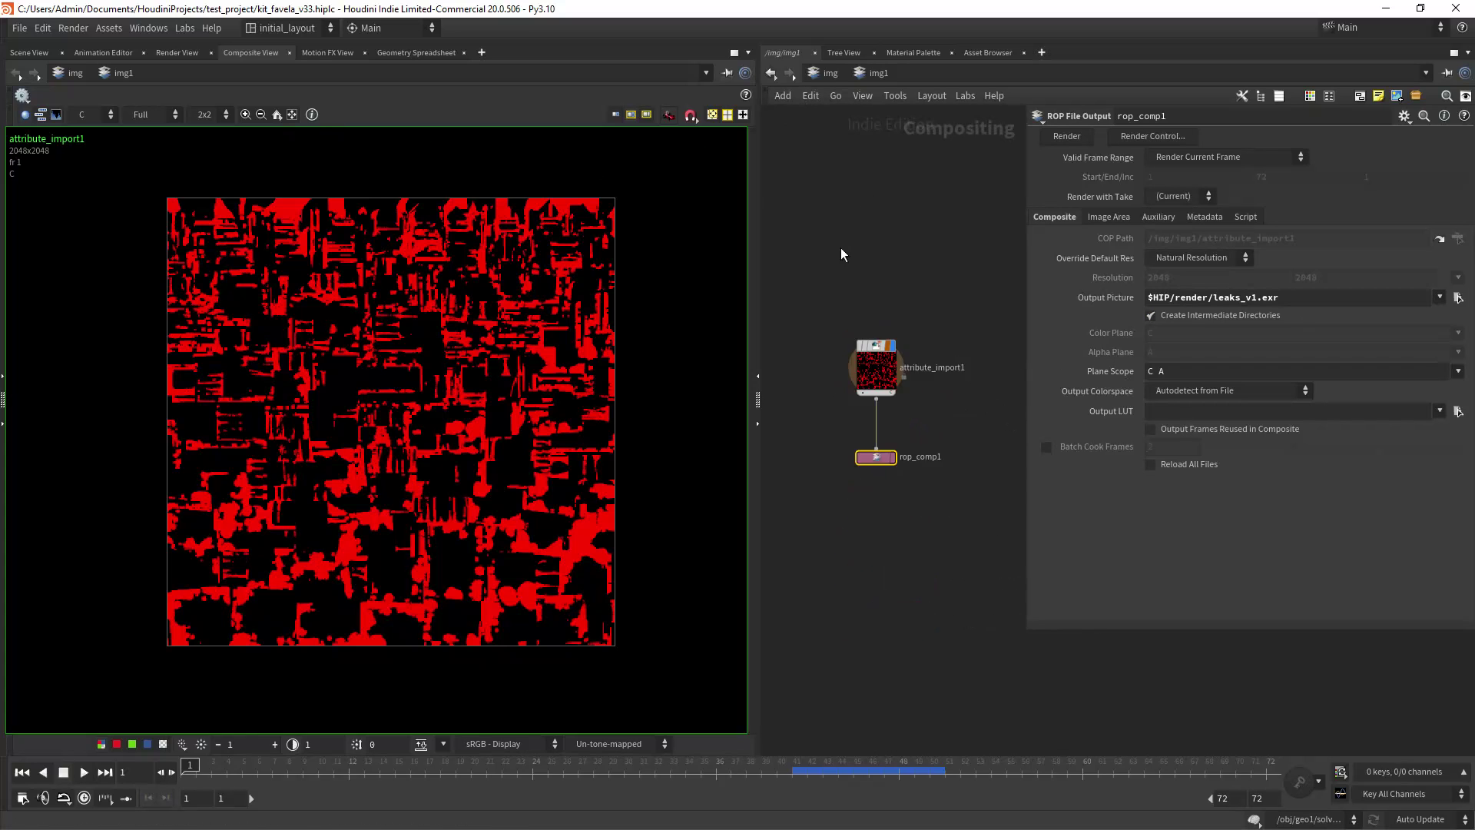
{"action": "scroll", "coordinate": [839, 242], "scroll_direction": "up", "scroll_amount": 3}
Return to the geo1 network in the Scene View and display null15 to inspect the building boxes and their frames.
{"action": "left_click", "coordinate": [33, 55]}
{"action": "left_click", "coordinate": [829, 74]}
{"action": "left_click", "coordinate": [856, 157]}
{"action": "double_click", "coordinate": [952, 388]}
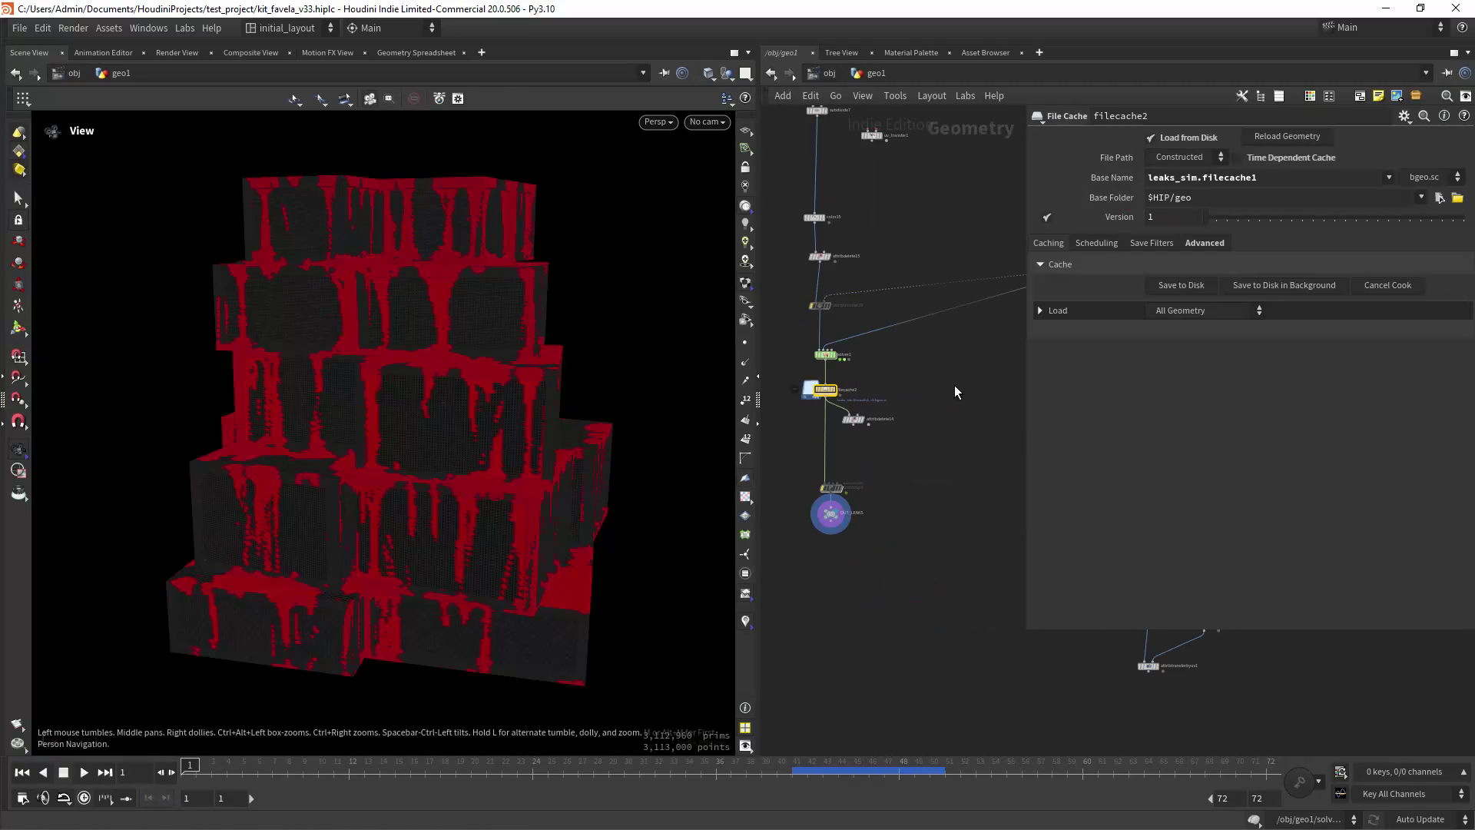
{"action": "scroll", "coordinate": [952, 388], "scroll_direction": "down", "scroll_amount": 4}
{"action": "scroll", "coordinate": [900, 291], "scroll_direction": "up", "scroll_amount": 3}
{"action": "scroll", "coordinate": [899, 295], "scroll_direction": "up", "scroll_amount": 3}
{"action": "middle_click_drag", "start_coordinate": [899, 295], "coordinate": [941, 258]}
{"action": "left_click", "coordinate": [988, 248]}
{"action": "scroll", "coordinate": [500, 403], "scroll_direction": "up", "scroll_amount": 2}
{"action": "middle_click_drag", "start_coordinate": [500, 403], "coordinate": [502, 371]}
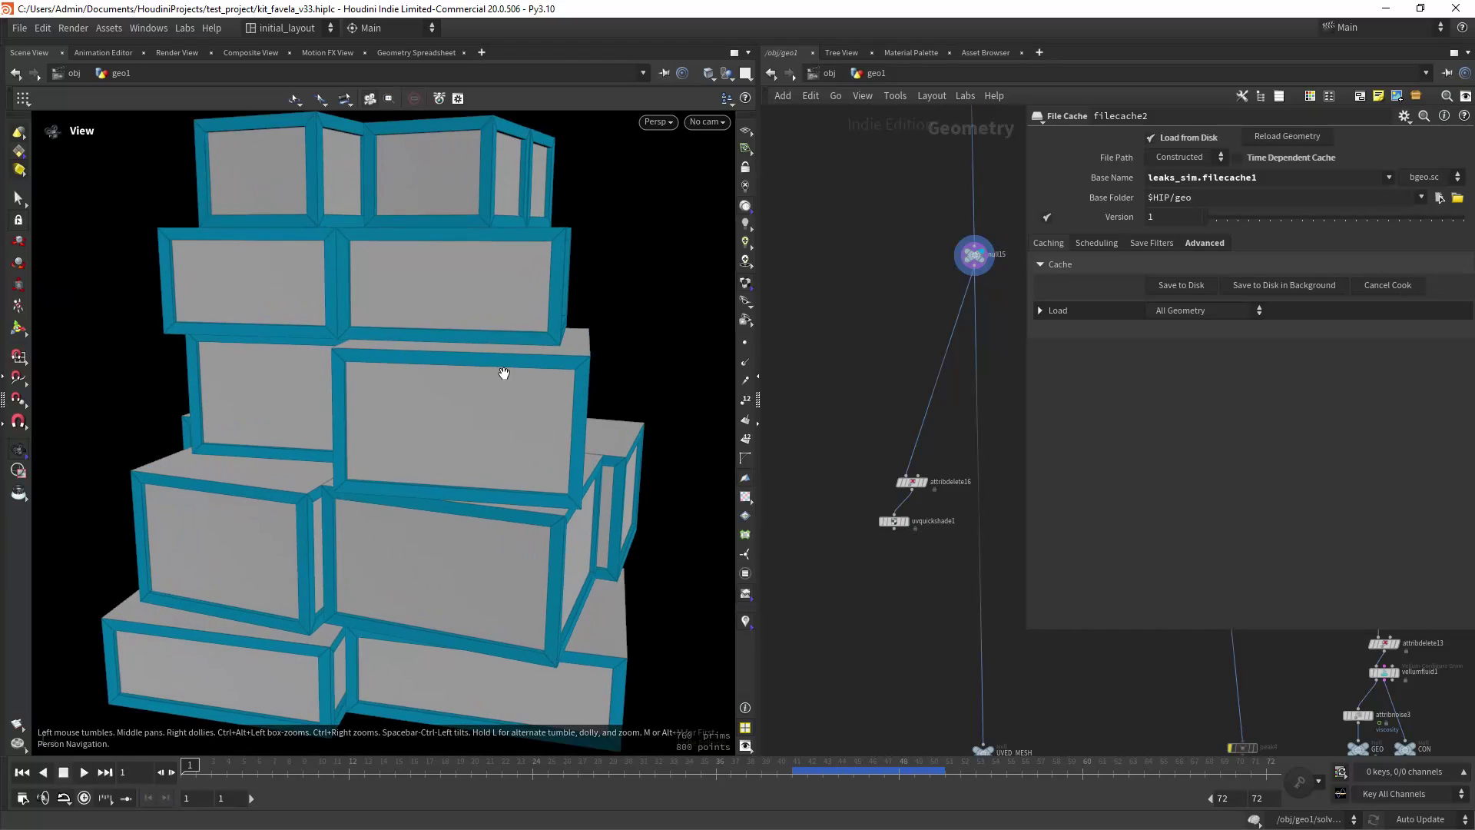
Display attribdelete16 and uvquickshade1 in turn to inspect the UV layout on the building boxes.
{"action": "left_click", "coordinate": [929, 464]}
{"action": "middle_click_drag", "start_coordinate": [932, 507], "coordinate": [929, 446]}
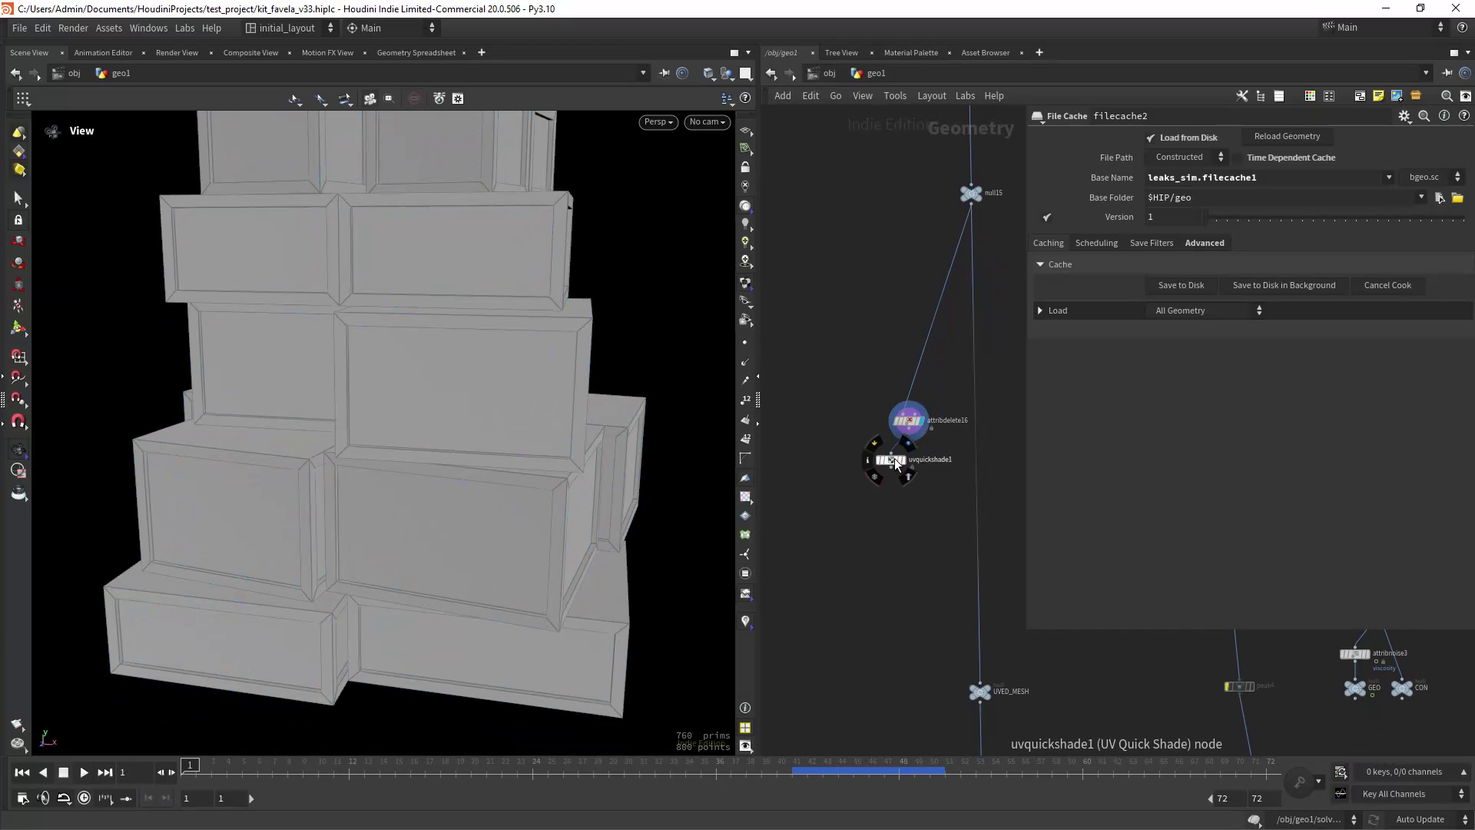
{"action": "left_click", "coordinate": [908, 443]}
{"action": "scroll", "coordinate": [511, 443], "scroll_direction": "down", "scroll_amount": 4}
{"action": "mouse_move", "coordinate": [510, 389]}
{"action": "left_mouse_down"}
{"action": "mouse_move", "coordinate": [665, 400]}
{"action": "mouse_move", "coordinate": [476, 412]}
{"action": "mouse_move", "coordinate": [546, 418]}
{"action": "mouse_move", "coordinate": [494, 379]}
{"action": "mouse_move", "coordinate": [527, 421]}
{"action": "mouse_move", "coordinate": [515, 384]}
{"action": "left_mouse_up"}
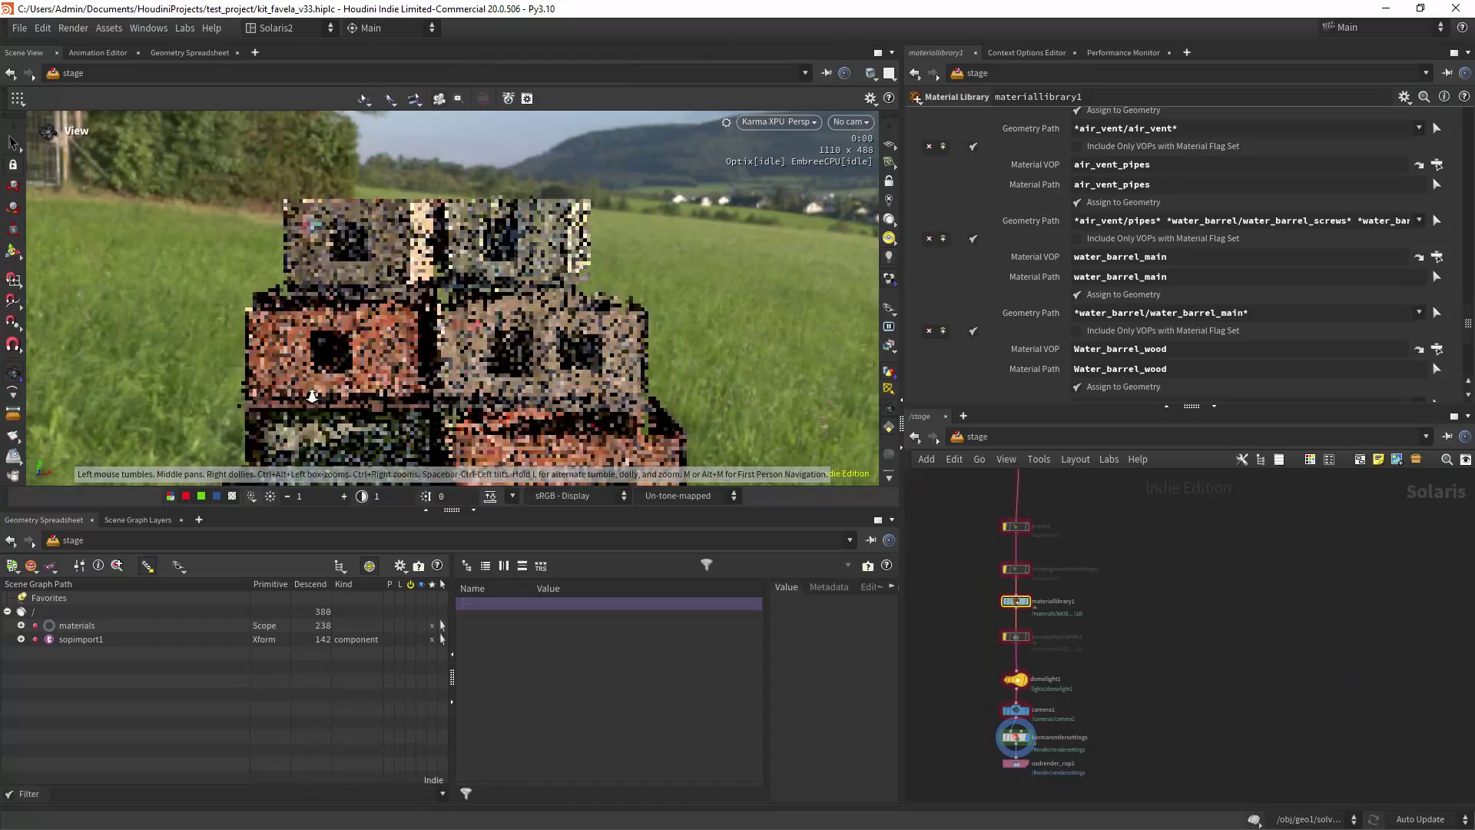
Inspect the Karma XPU render of the building's brick and plaster walls in the Solaris stage.
{"action": "scroll", "coordinate": [581, 230], "scroll_direction": "down", "scroll_amount": 3}
{"action": "scroll", "coordinate": [581, 231], "scroll_direction": "up", "scroll_amount": 6}
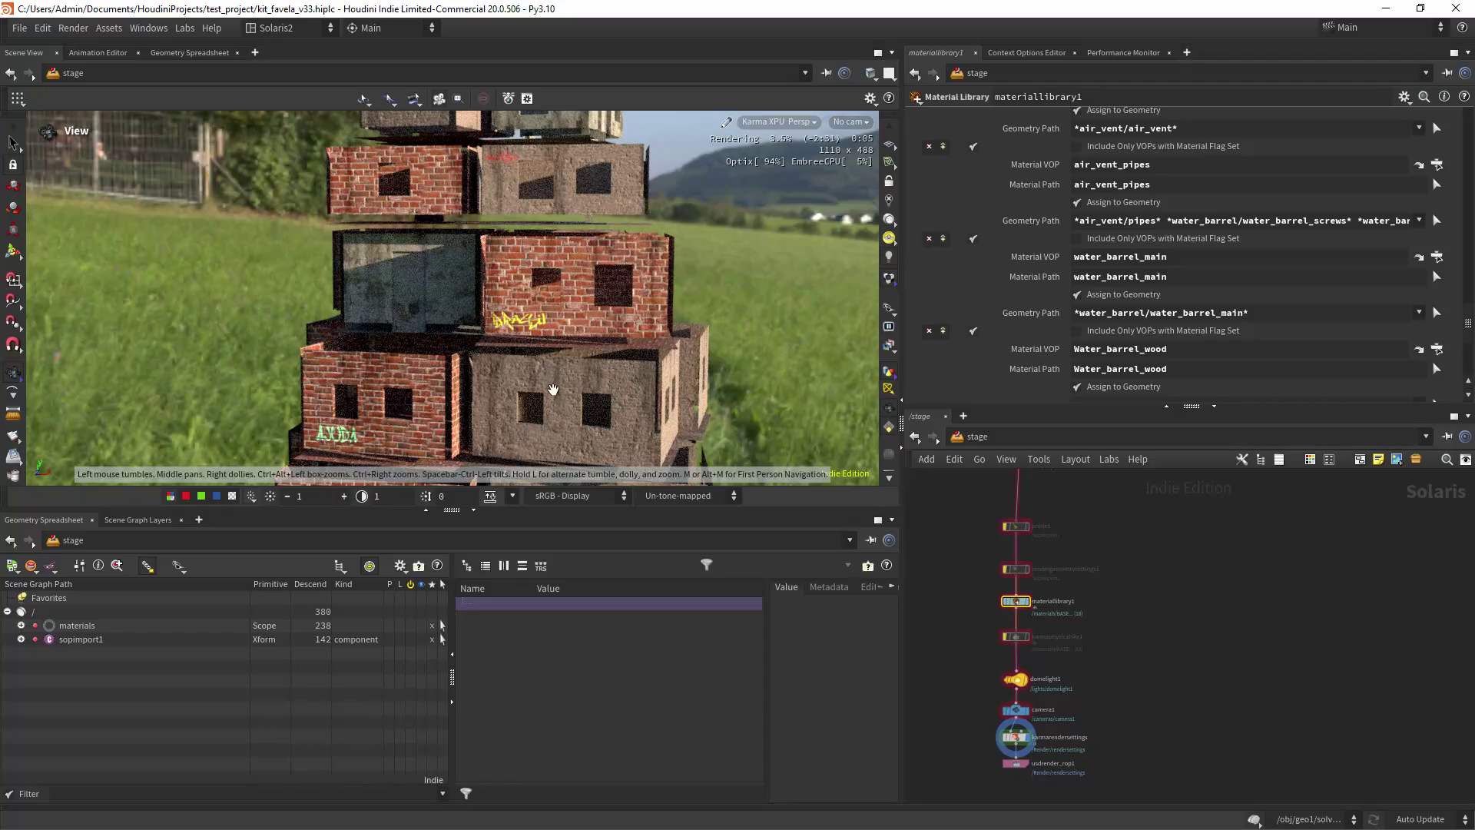
{"action": "middle_click_drag", "start_coordinate": [553, 389], "coordinate": [504, 251]}
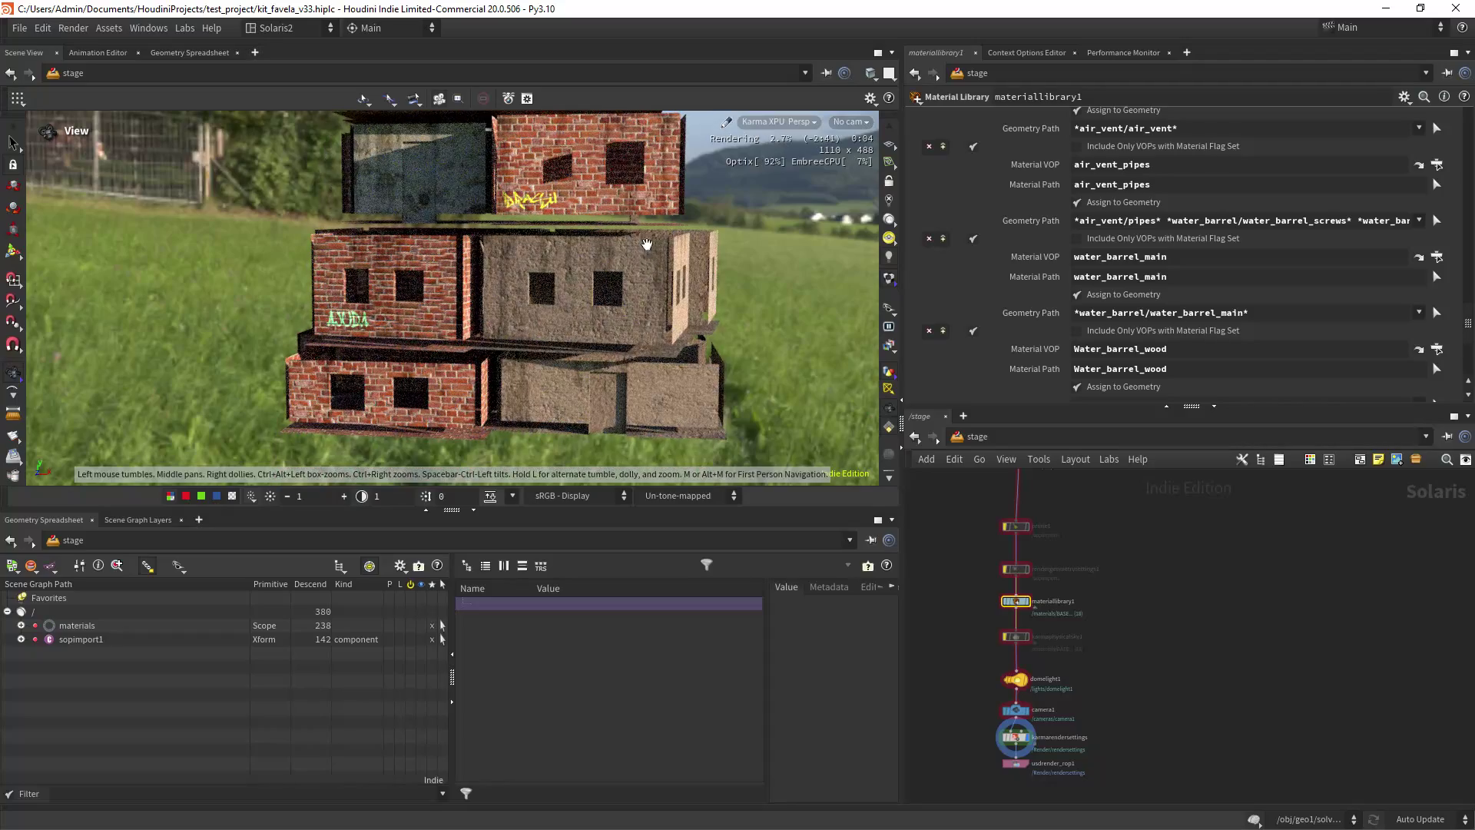
Switch the viewport from Karma XPU rendering to the plain shaded view and open the BASE material network inside materiallibrary1.
{"action": "scroll", "coordinate": [679, 289], "scroll_direction": "down", "scroll_amount": 4}
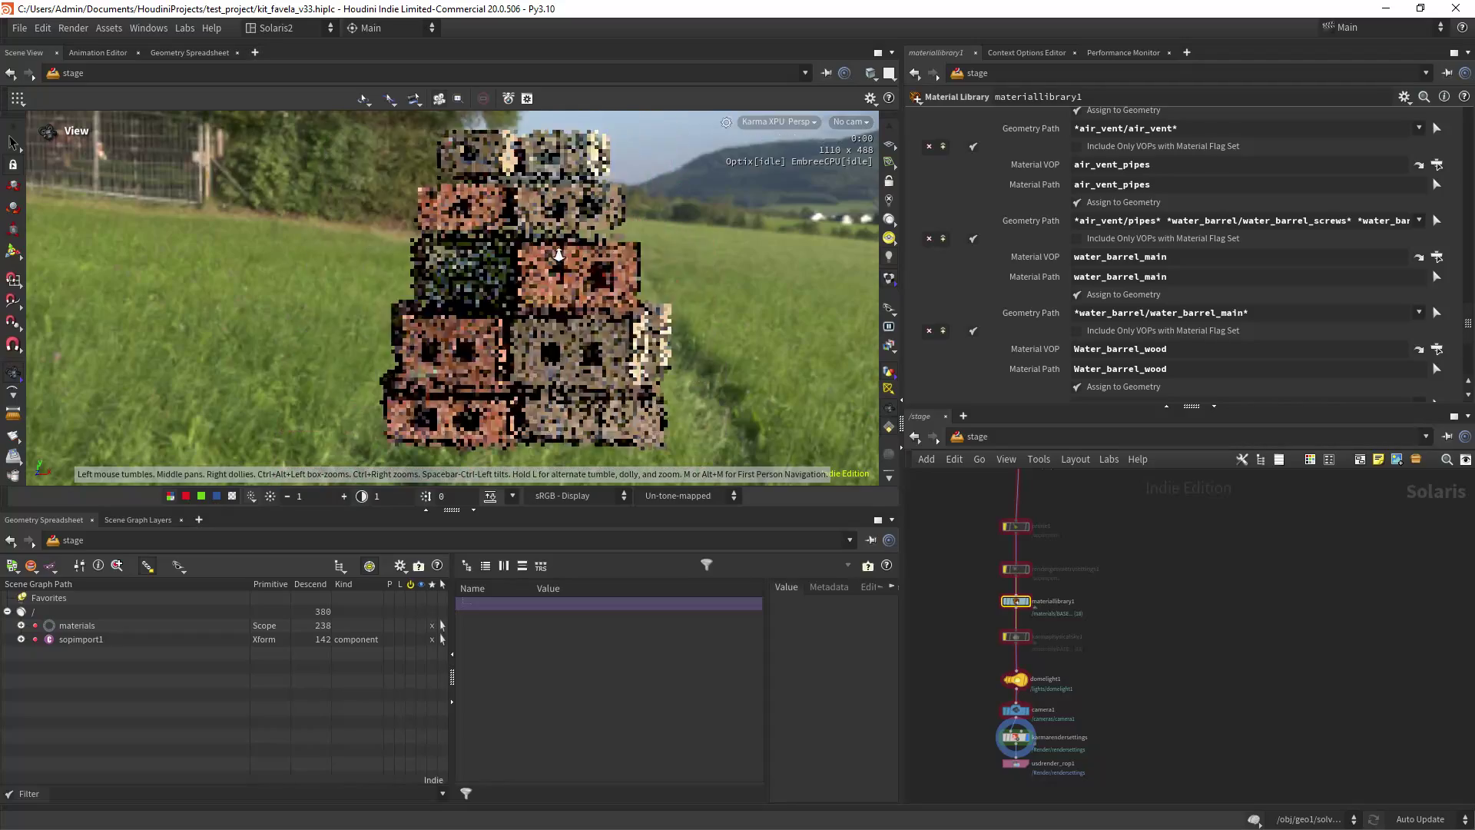
{"action": "left_click", "coordinate": [781, 123]}
{"action": "left_click", "coordinate": [779, 180]}
{"action": "double_click", "coordinate": [1015, 601]}
{"action": "double_click", "coordinate": [986, 536]}
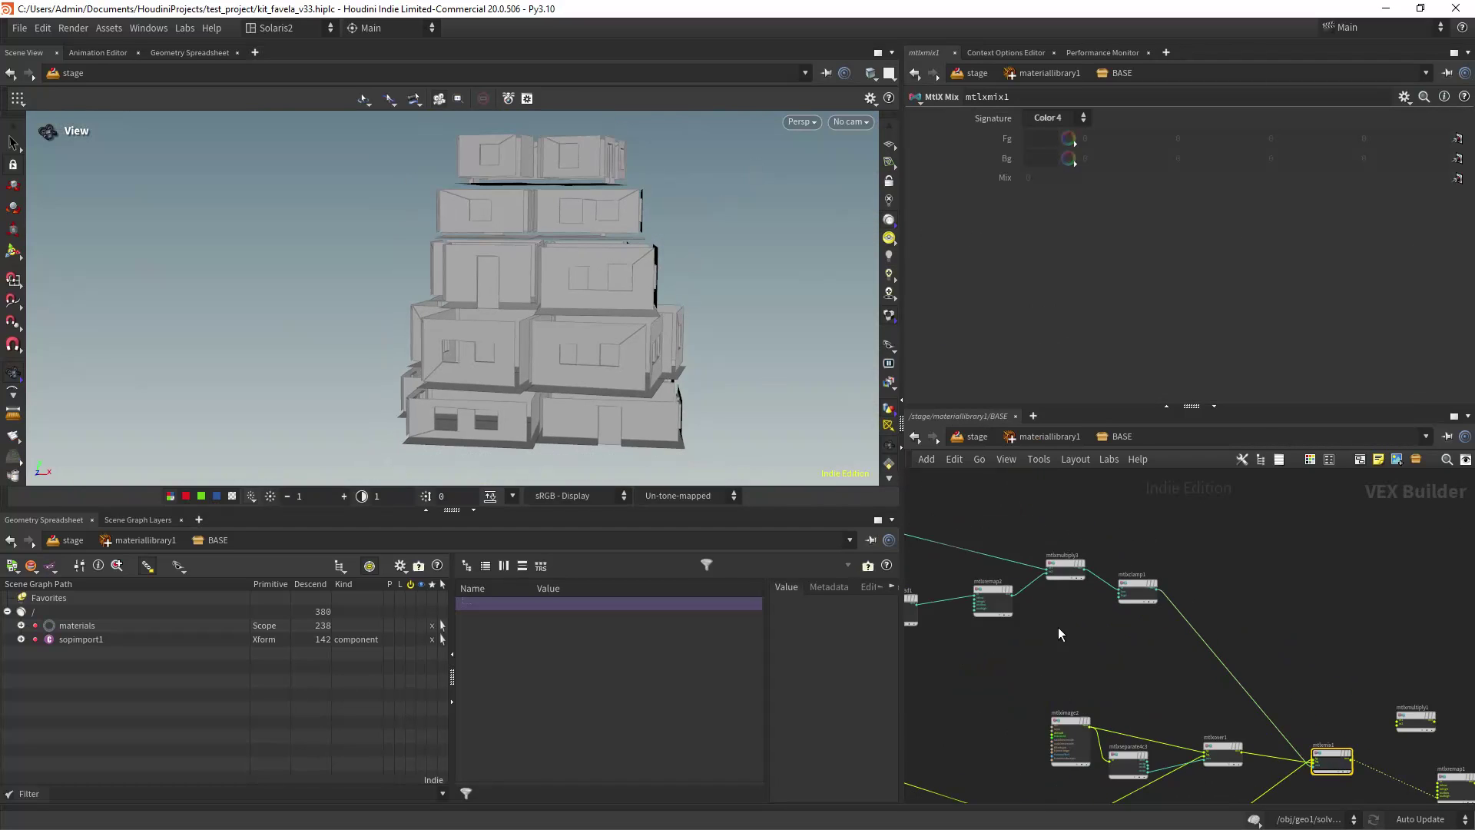
Check the mtlxover1 node and the gain and contrast settings of mtlxcolorcorrect1 in the BASE material.
{"action": "scroll", "coordinate": [1229, 656], "scroll_direction": "up", "scroll_amount": 2}
{"action": "left_click", "coordinate": [1134, 595]}
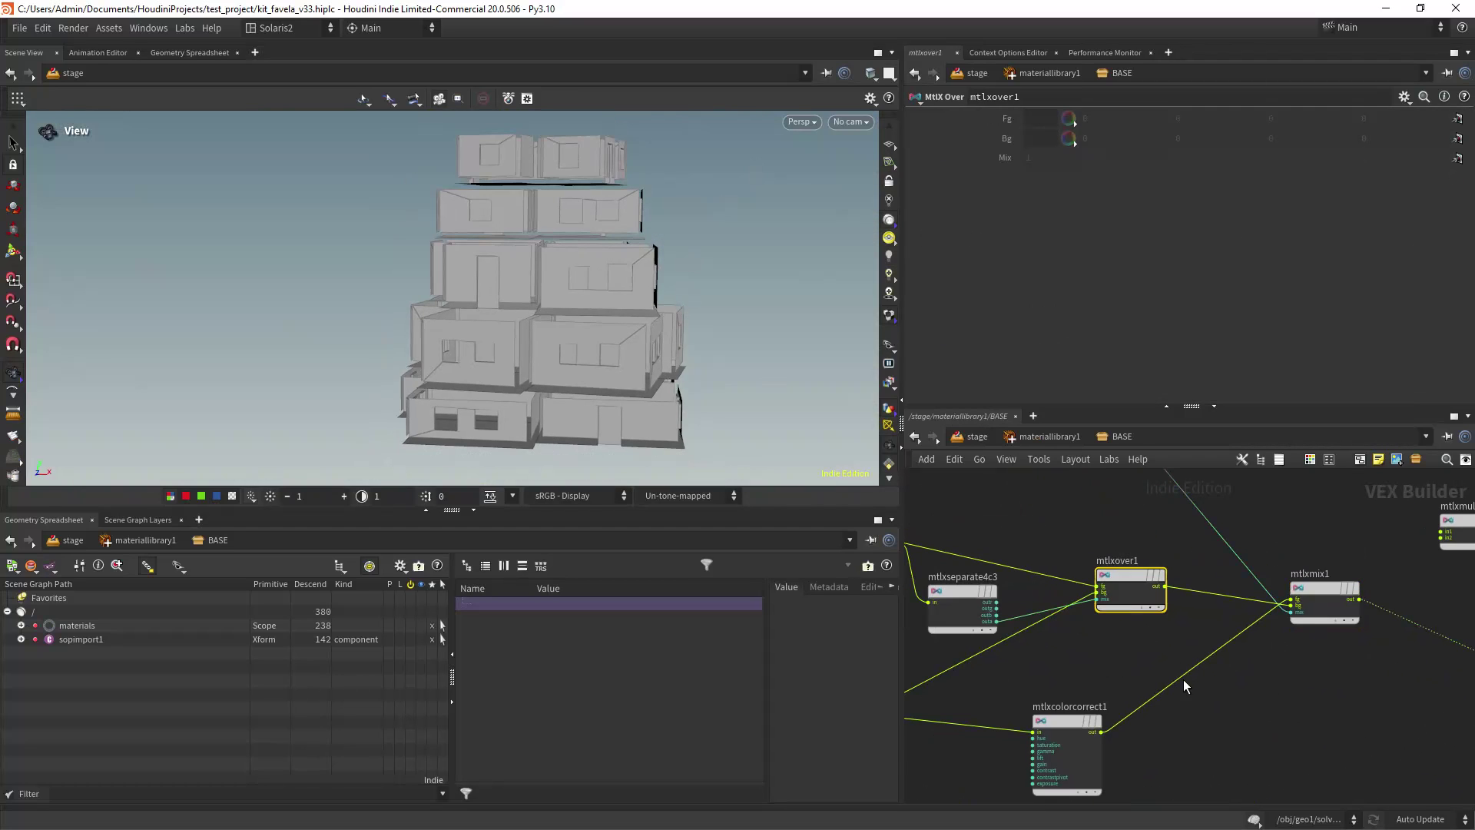
{"action": "middle_click_drag", "start_coordinate": [1183, 679], "coordinate": [1426, 603]}
{"action": "left_click", "coordinate": [1071, 646]}
{"action": "middle_click_drag", "start_coordinate": [1119, 689], "coordinate": [884, 652]}
{"action": "left_click", "coordinate": [1074, 640]}
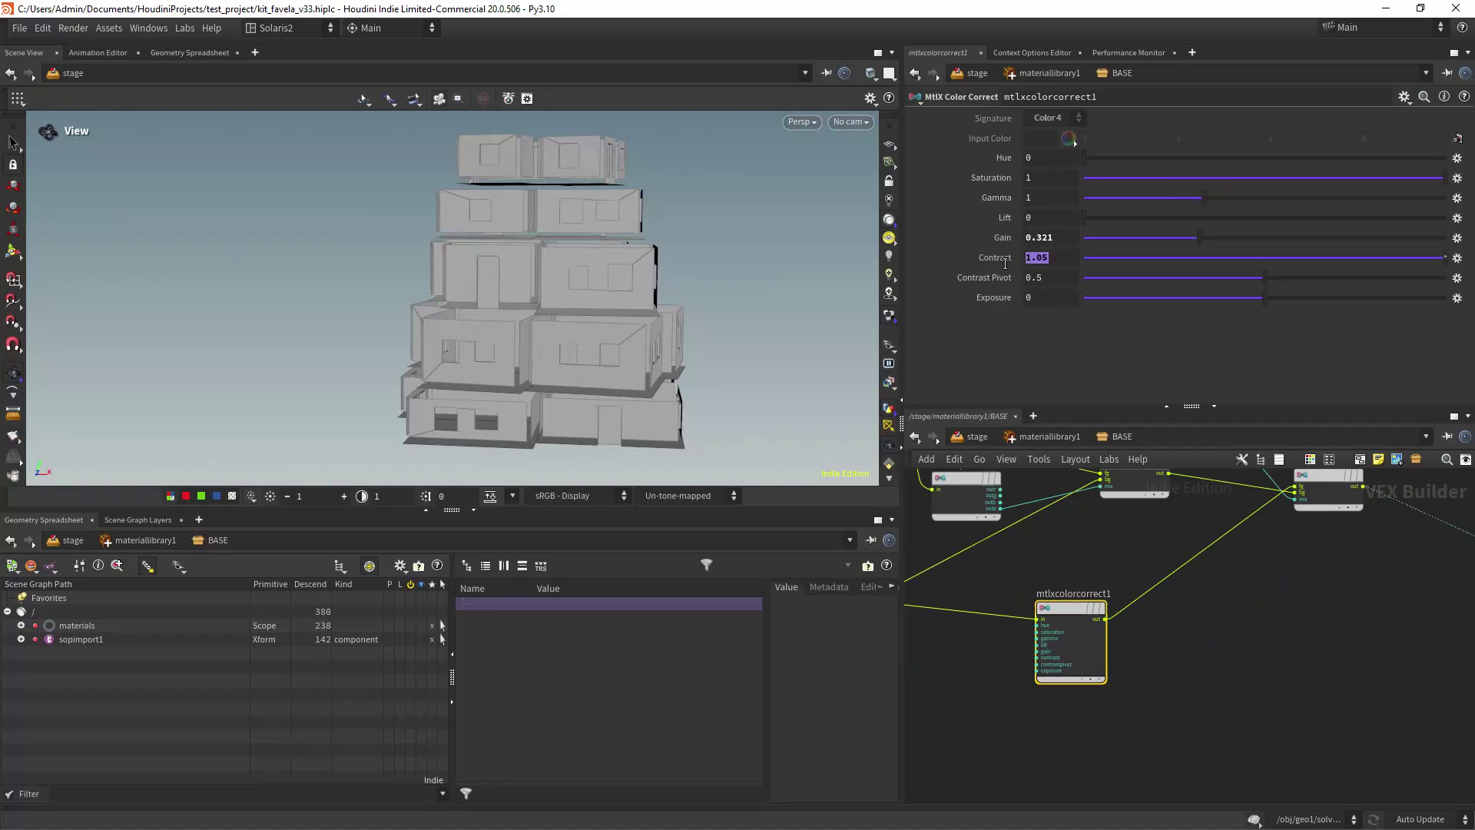
Trace the mask branch of the BASE material back to mtlximage1 and check its leaks texture filename.
{"action": "scroll", "coordinate": [1094, 554], "scroll_direction": "down", "scroll_amount": 3}
{"action": "middle_click_drag", "start_coordinate": [1075, 484], "coordinate": [1284, 737]}
{"action": "scroll", "coordinate": [1011, 612], "scroll_direction": "up", "scroll_amount": 2}
{"action": "middle_click_drag", "start_coordinate": [1011, 612], "coordinate": [1175, 643]}
{"action": "left_click", "coordinate": [1030, 626]}
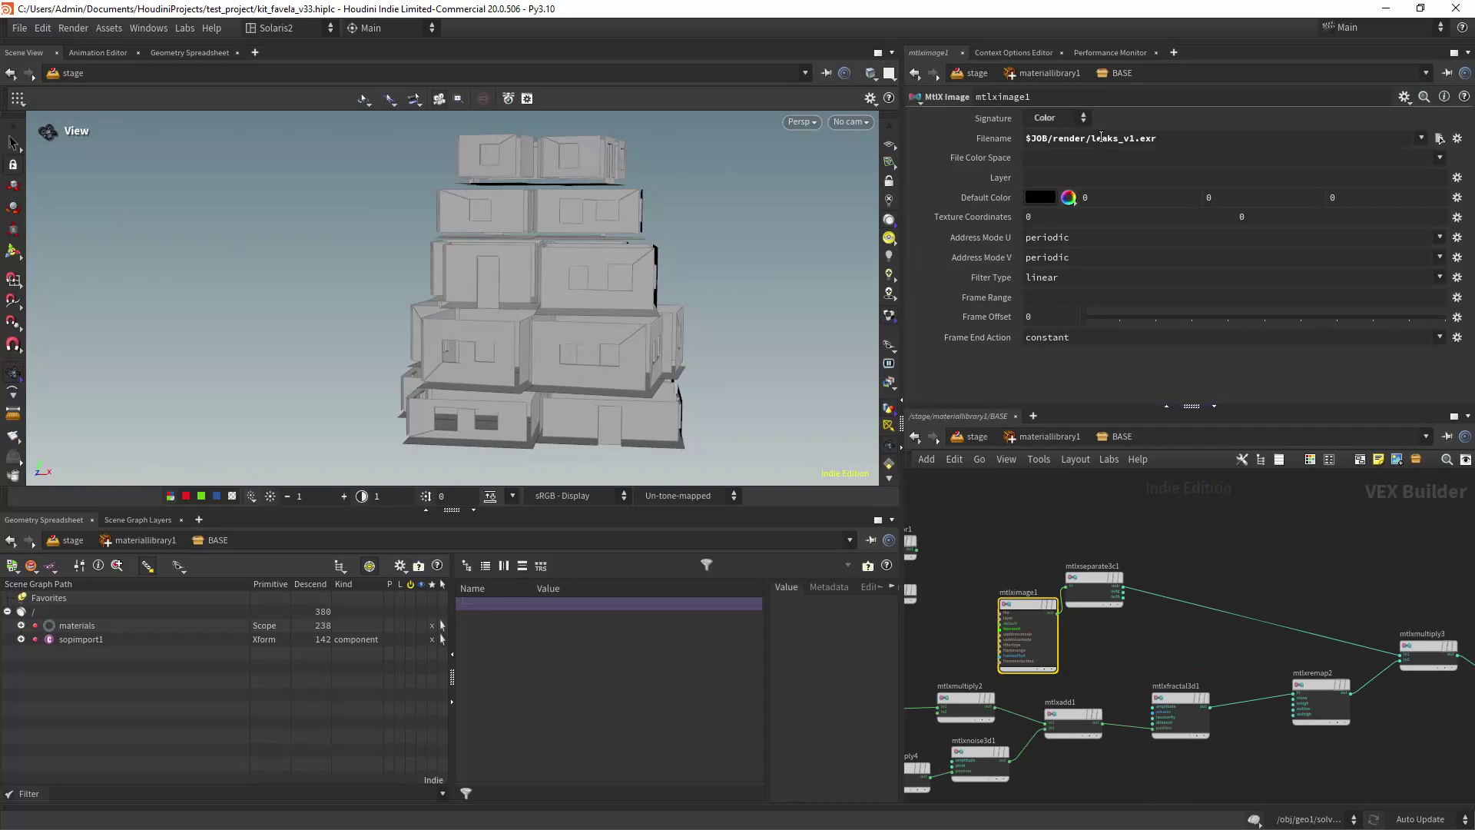
{"action": "scroll", "coordinate": [937, 644], "scroll_direction": "down", "scroll_amount": 1}
{"action": "middle_click_drag", "start_coordinate": [921, 643], "coordinate": [1142, 625]}
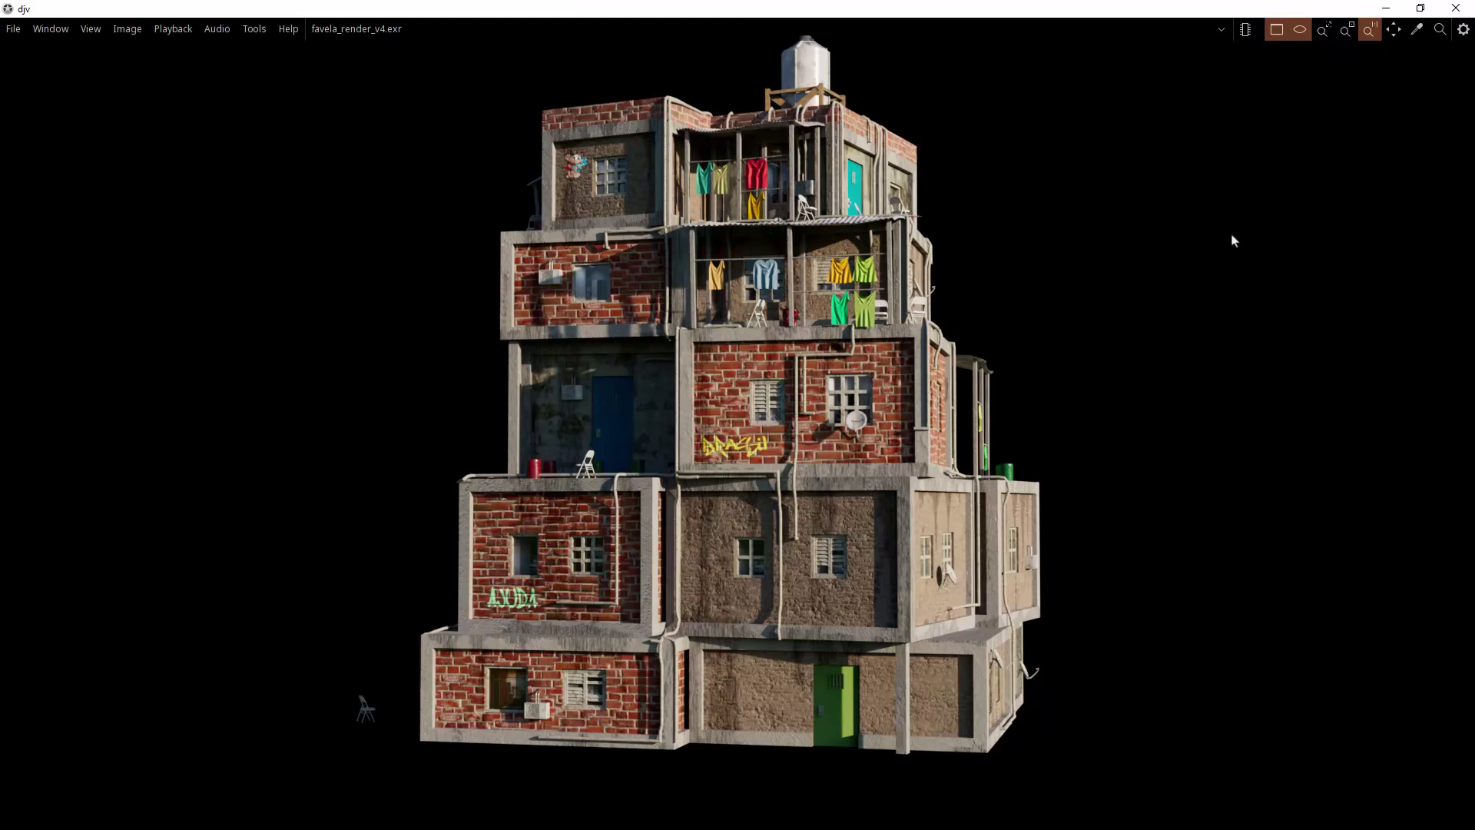